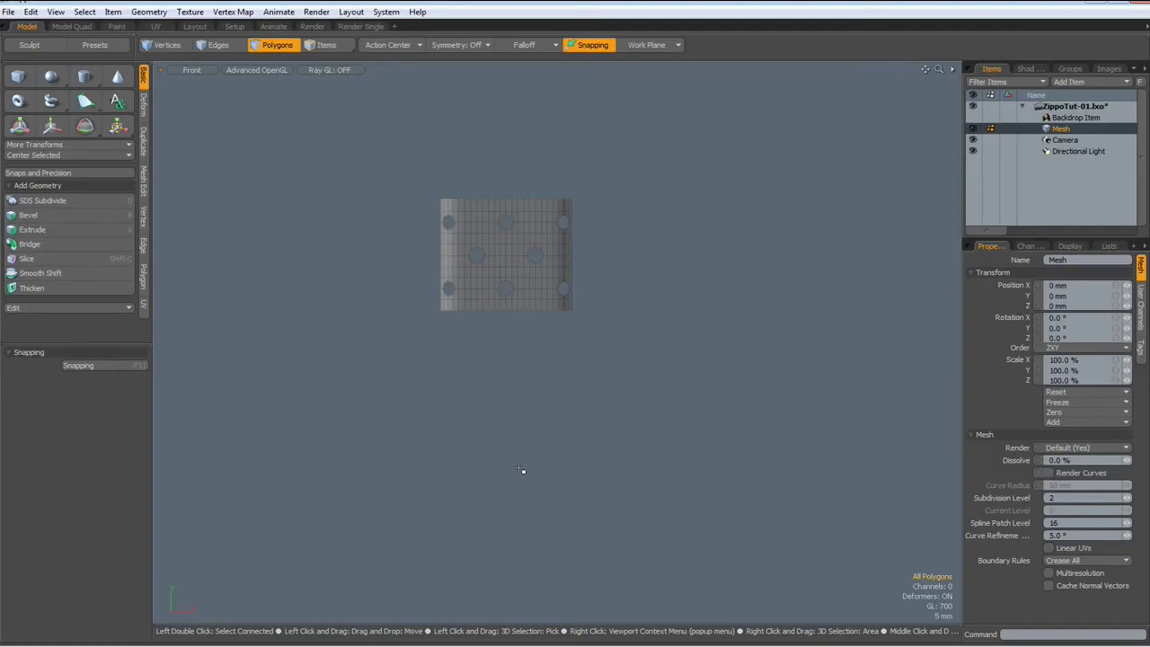
# - Show the backdrop image and draw a cube over the lighter's lower case, about 41 by 37 mm, in the front view
pyautogui.click(973, 118)
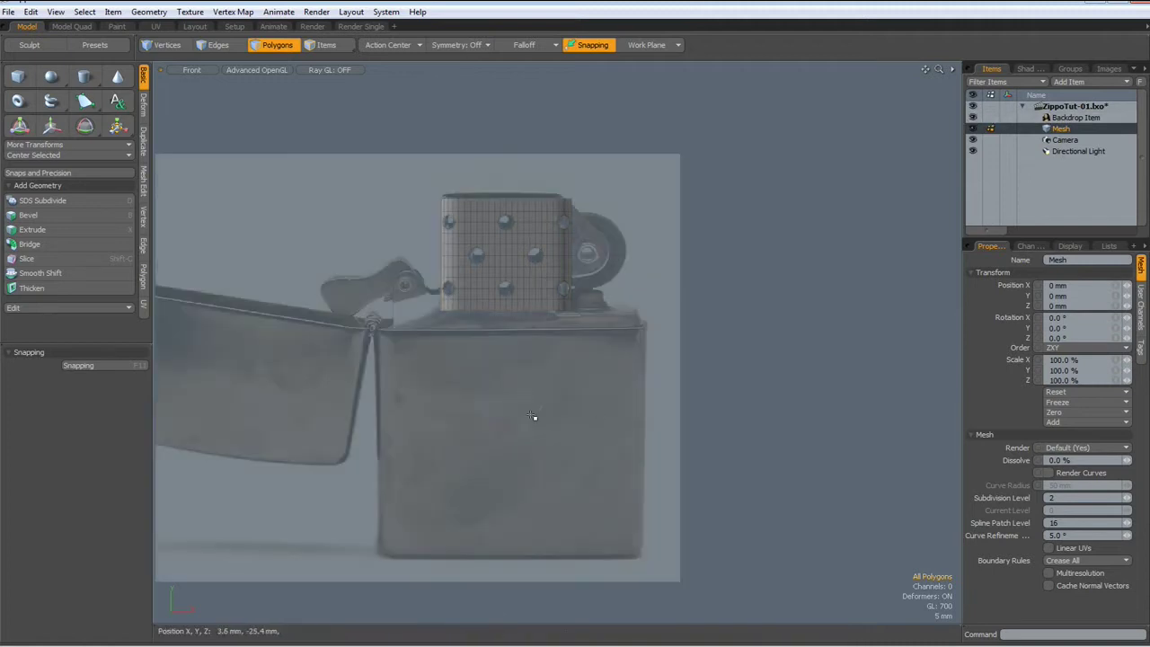
pyautogui.click(21, 77)
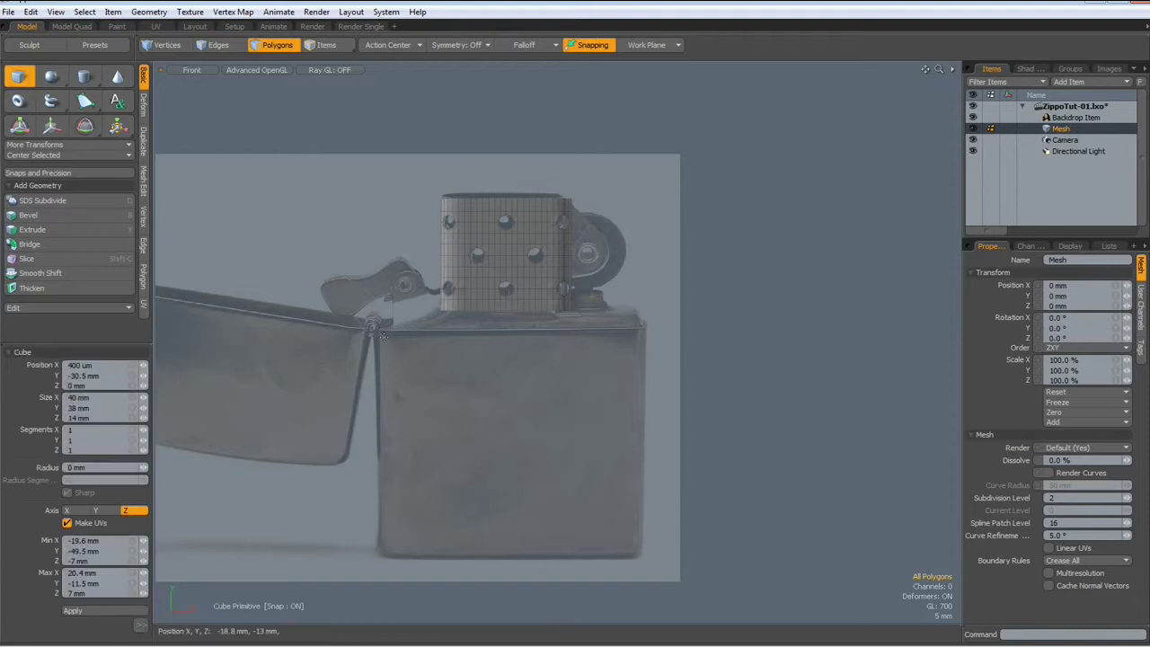
pyautogui.moveTo(374, 327); pyautogui.dragTo(644, 561)
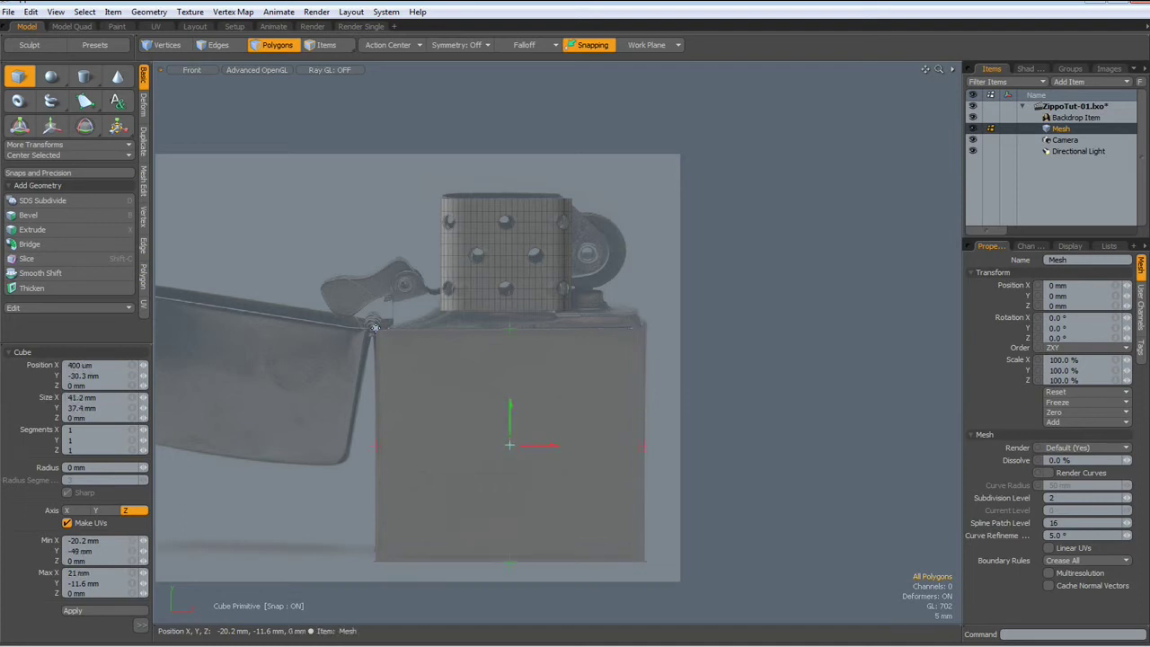
# - Set the cube's size to 40 mm in X, 38 mm in Y and 14 mm in Z, and finish the primitive
pyautogui.click(99, 397)
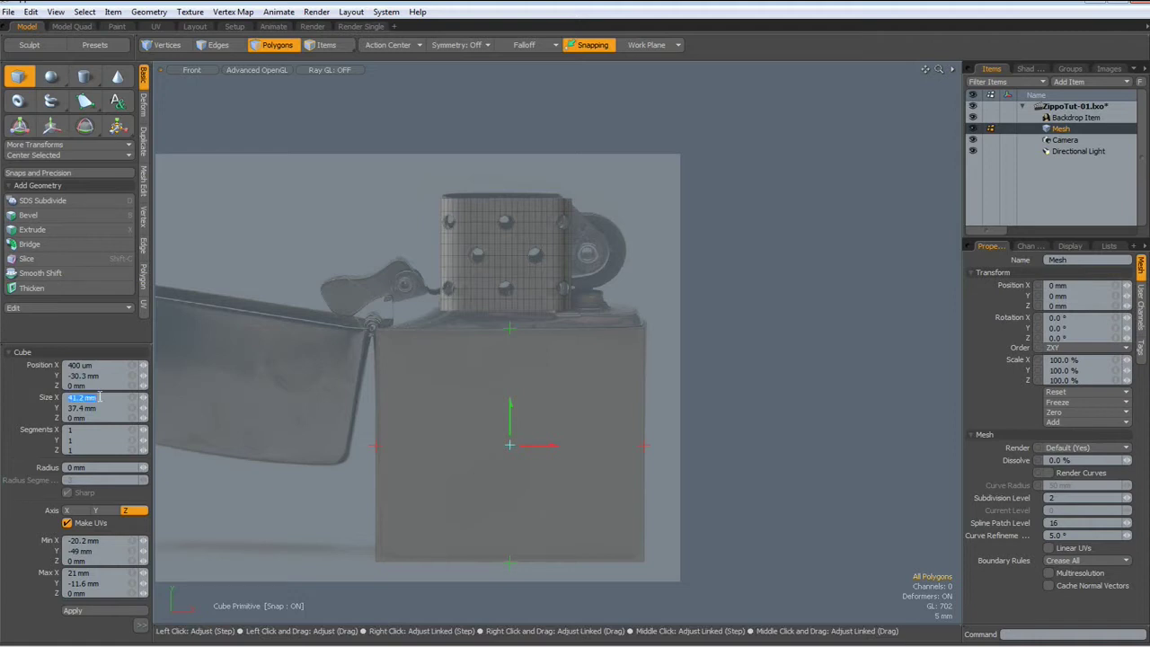
pyautogui.write('40')
pyautogui.press('Tab')
pyautogui.write('3')
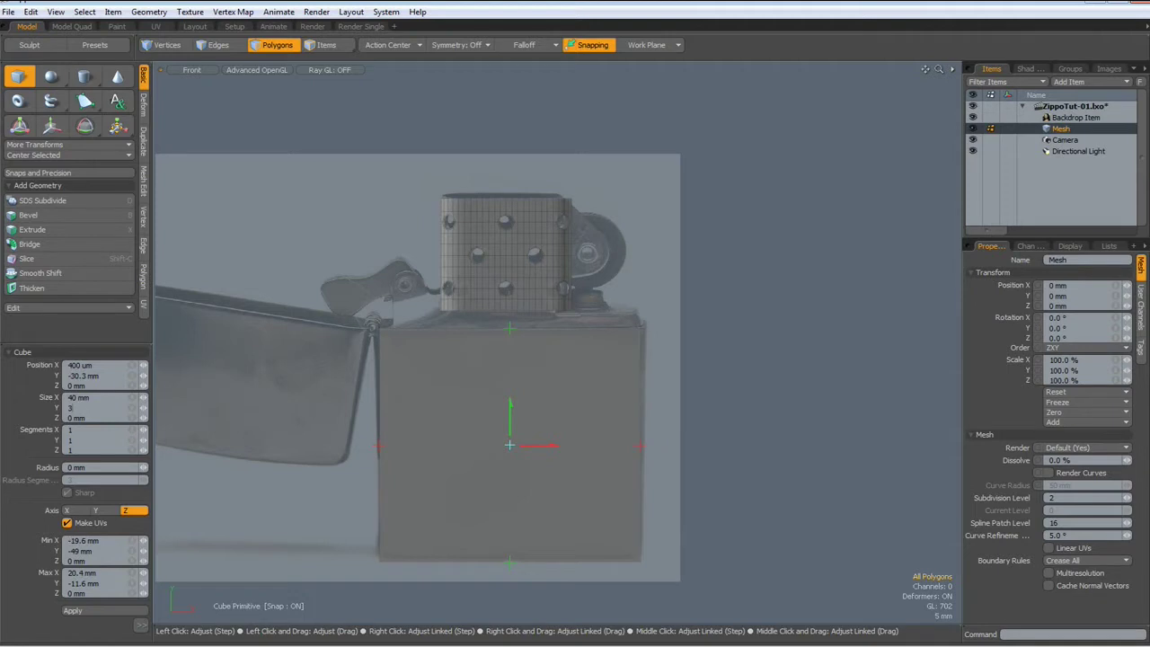
pyautogui.press('Tab')
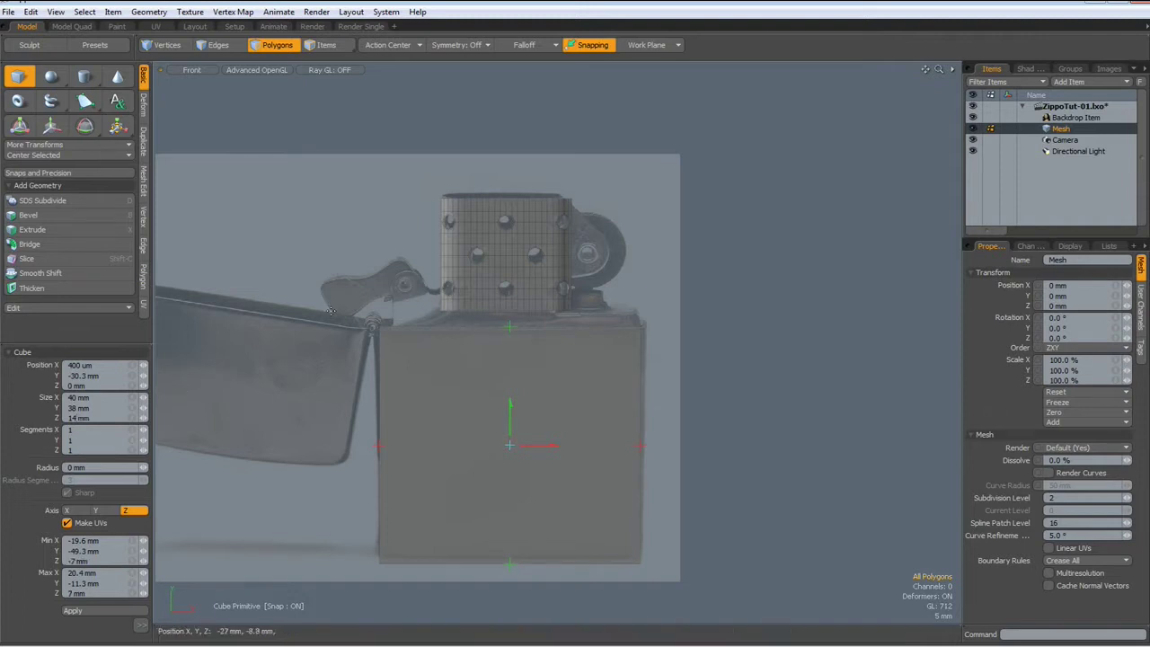
pyautogui.press('space')
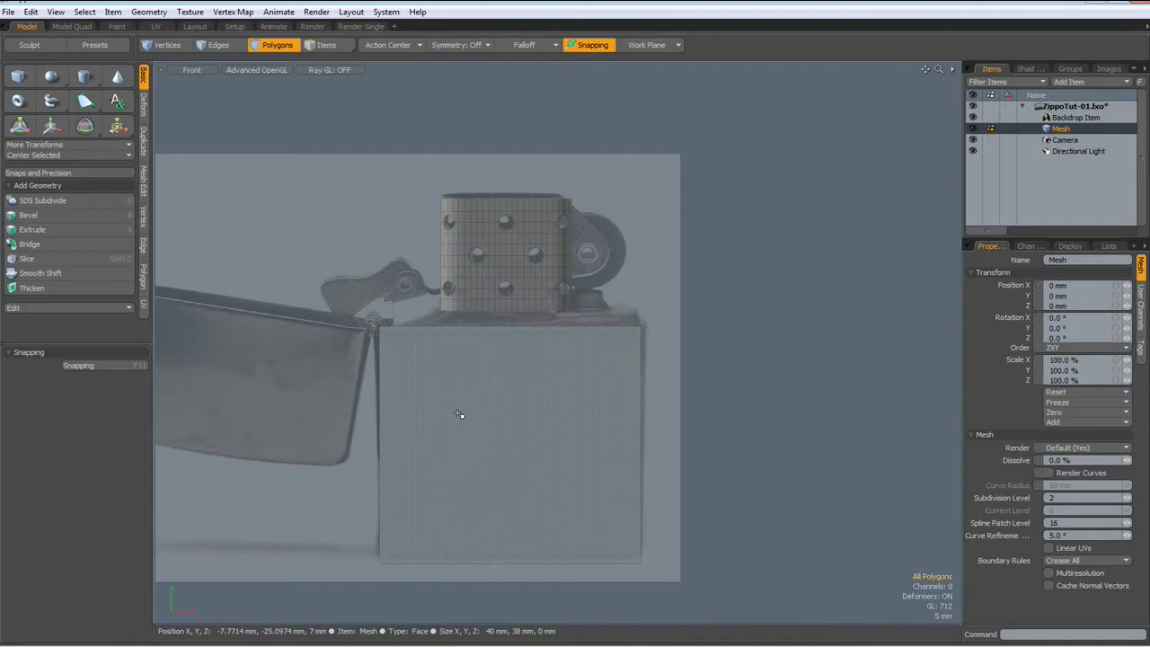
# - Center the whole box on the Z and X axes and clear the selection
pyautogui.doubleClick(459, 413)
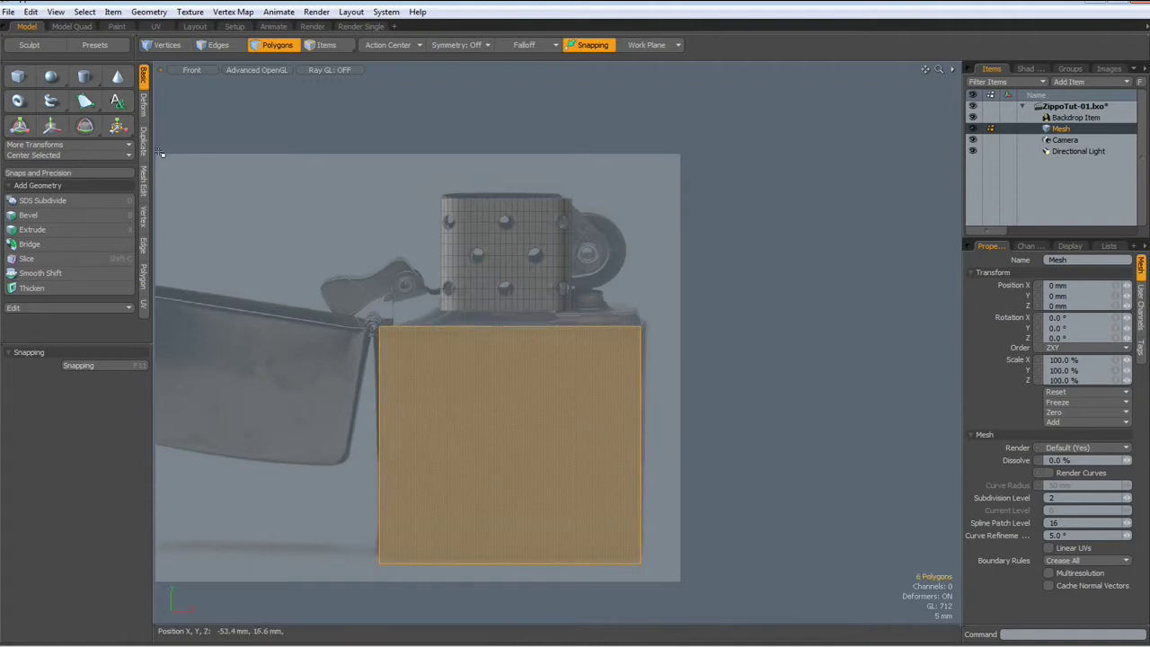
pyautogui.click(56, 156)
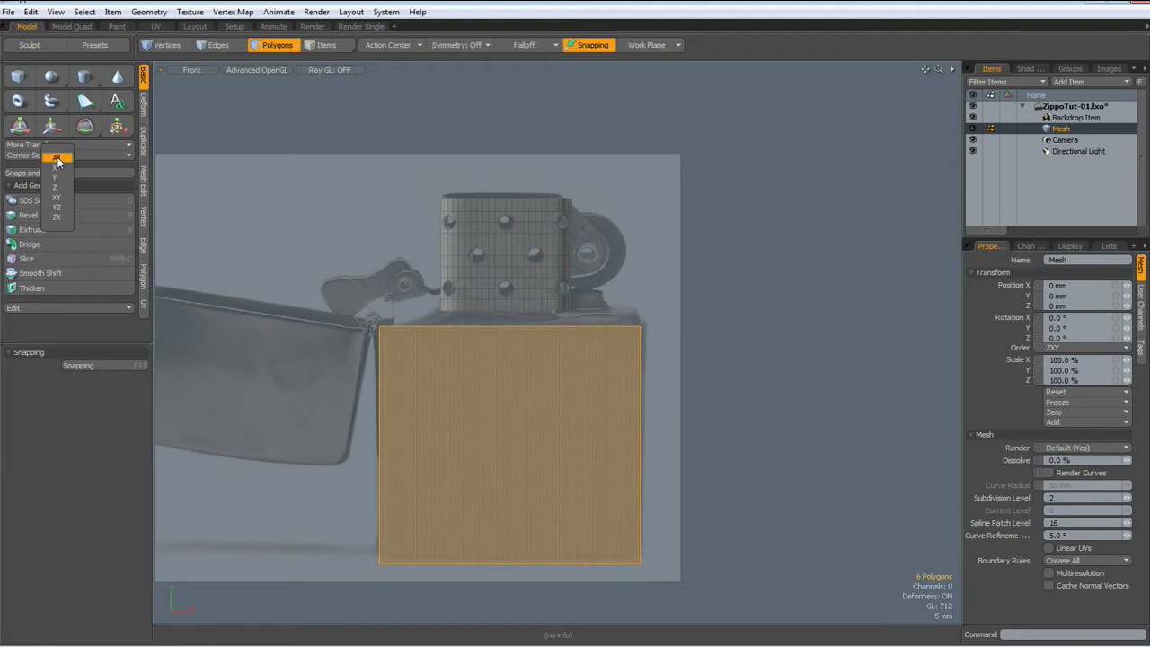
pyautogui.click(57, 217)
pyautogui.press('1')
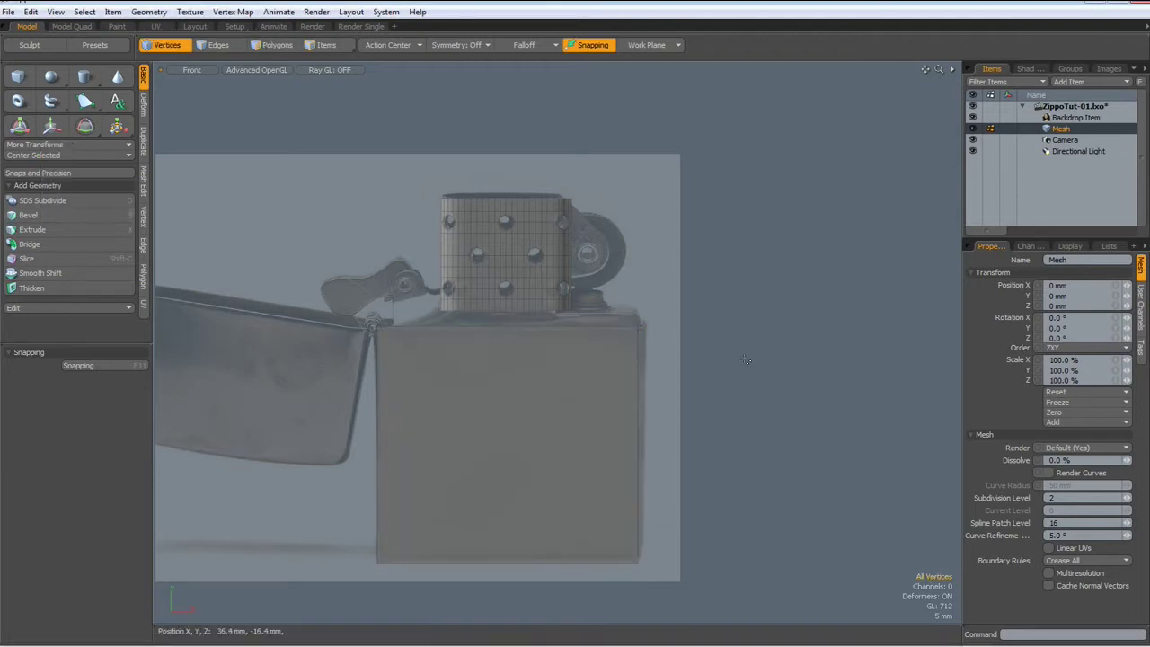
# - Delete the box's top polygon so that the case is open at the top
pyautogui.hotkey('ctrl', 'space')
pyautogui.click(925, 236)
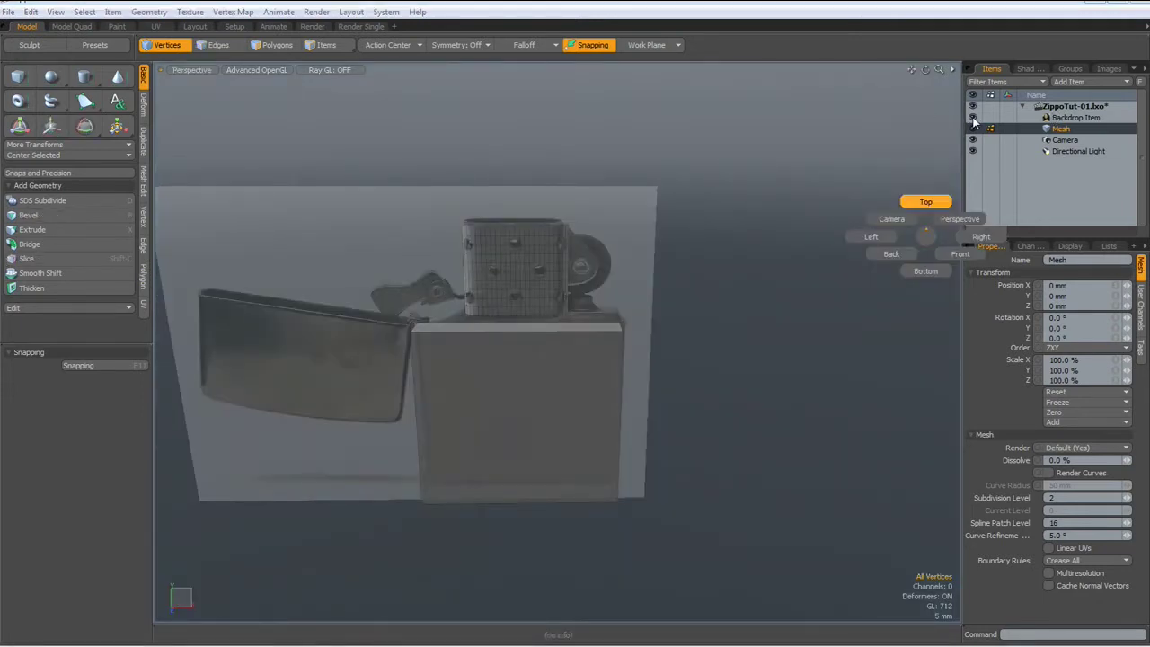
pyautogui.click(974, 121)
pyautogui.hotkey('ctrl', 'space')
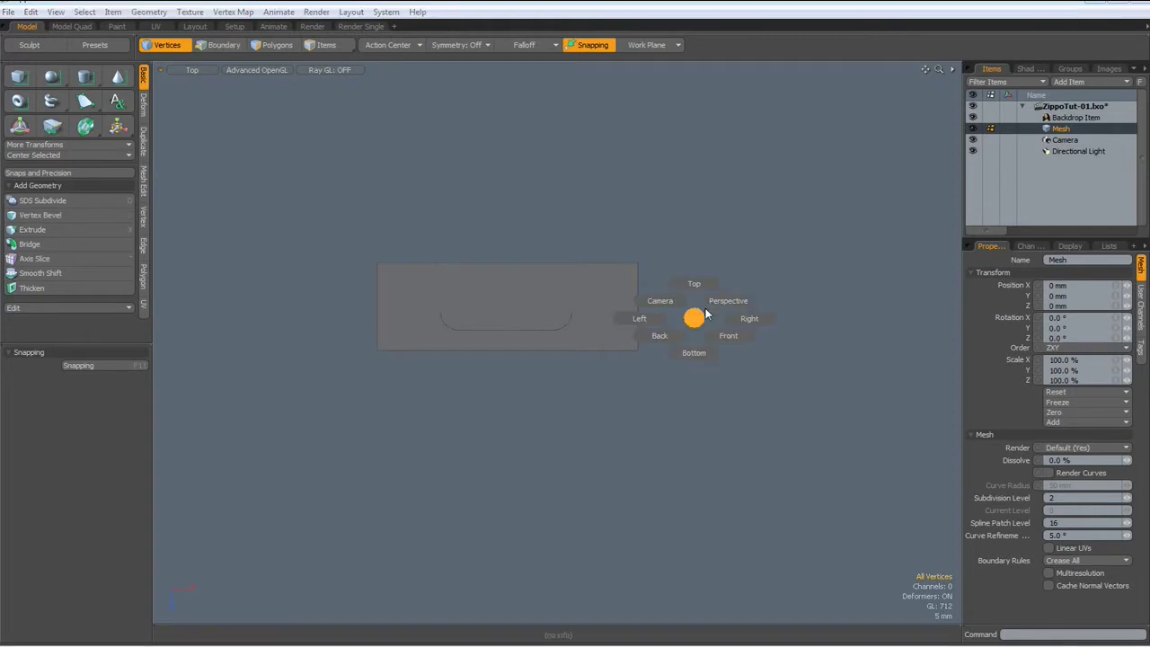
pyautogui.click(731, 300)
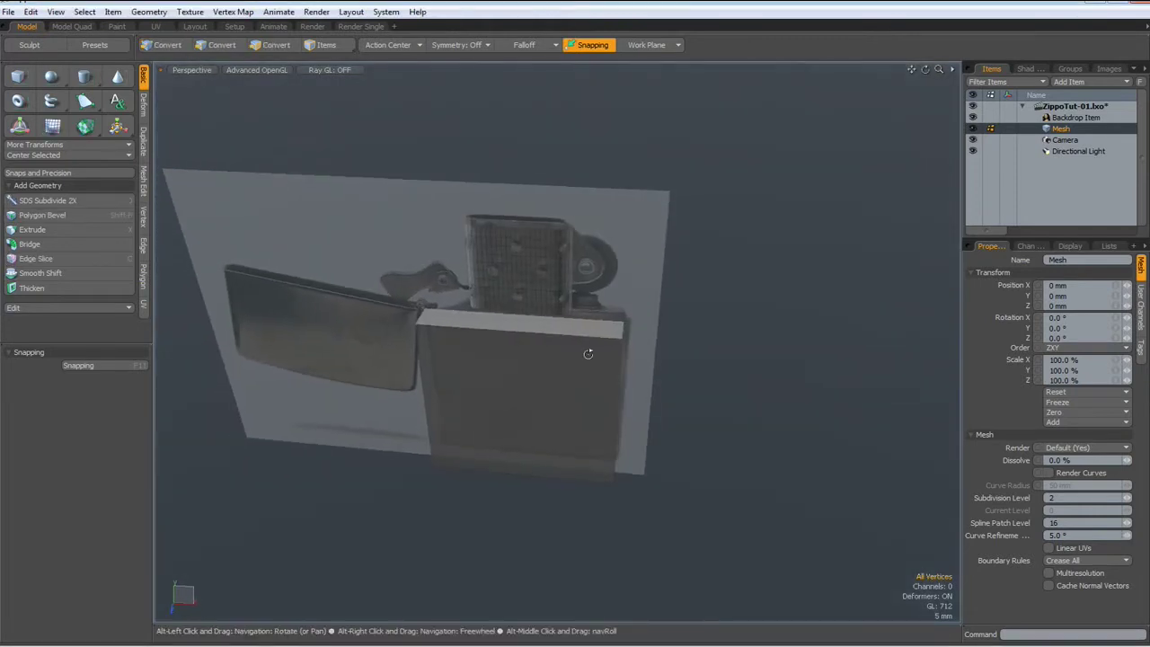
pyautogui.scroll(3, 512, 323)
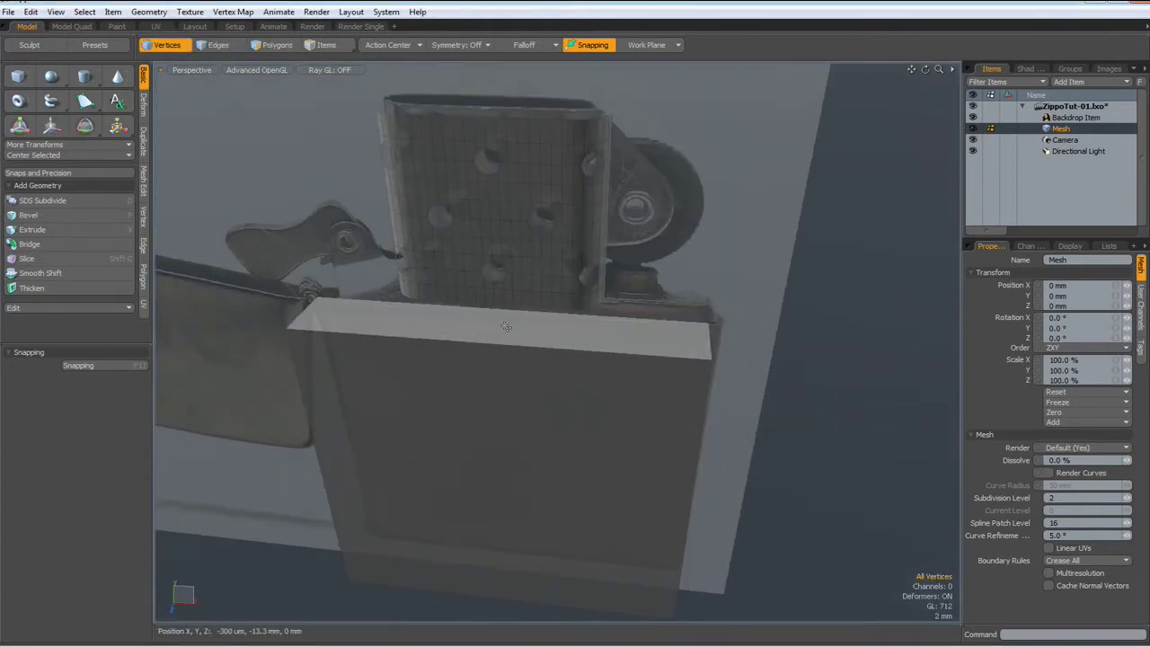
pyautogui.press('3')
pyautogui.click(519, 328)
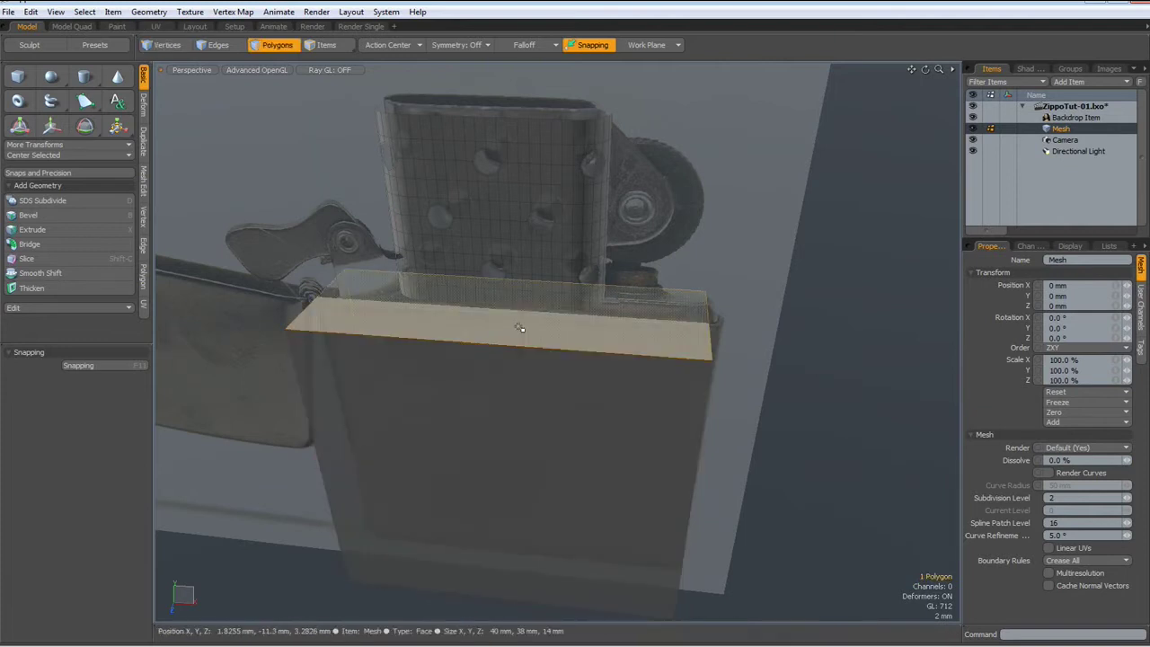
pyautogui.press('Delete')
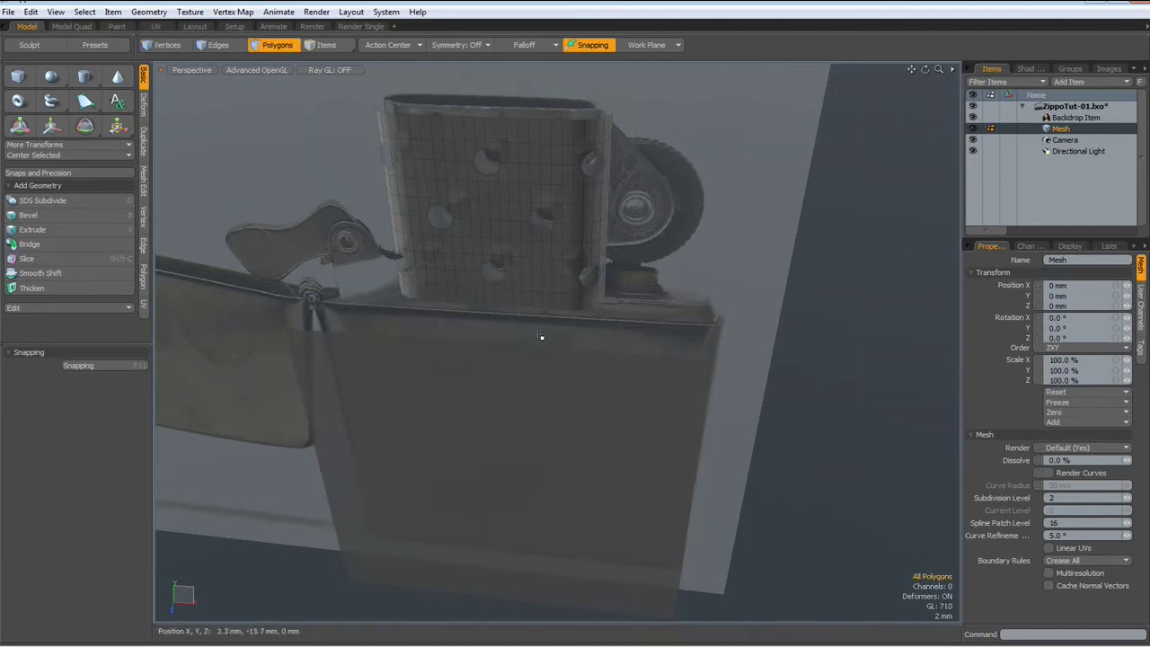
# - Hide the backdrop and select all of the box's edges except the four around its open top
pyautogui.scroll(-5, 620, 466)
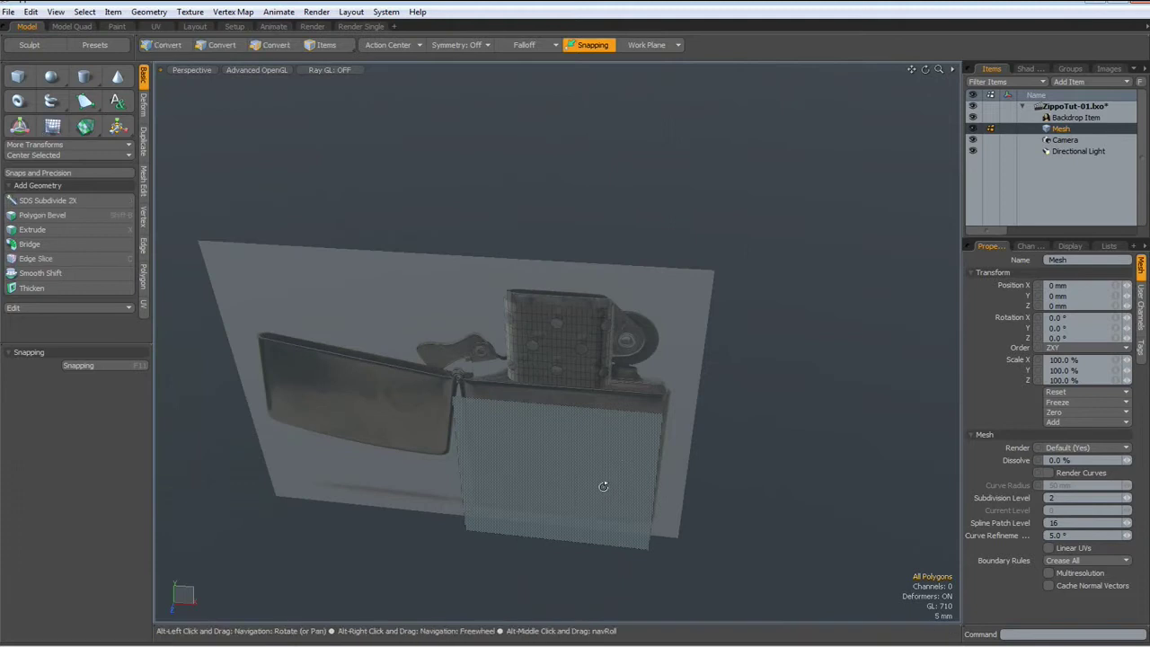
pyautogui.keyDown('alt'); pyautogui.moveTo(601, 483); pyautogui.dragTo(617, 442); pyautogui.keyUp('alt')
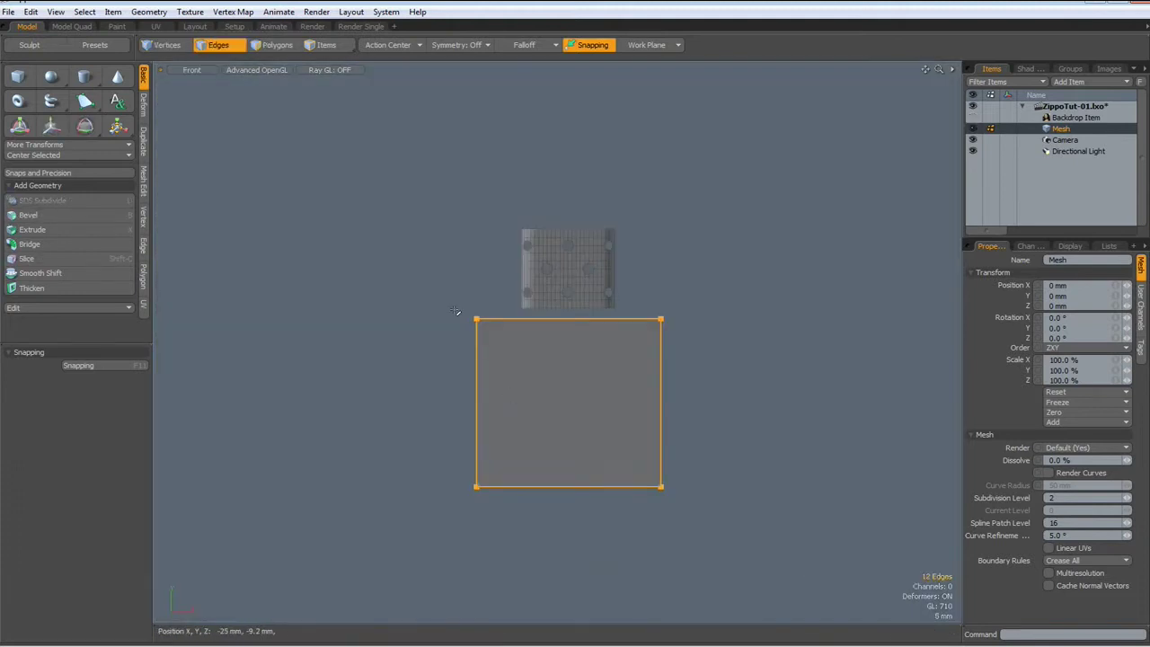
pyautogui.press('ctrl')
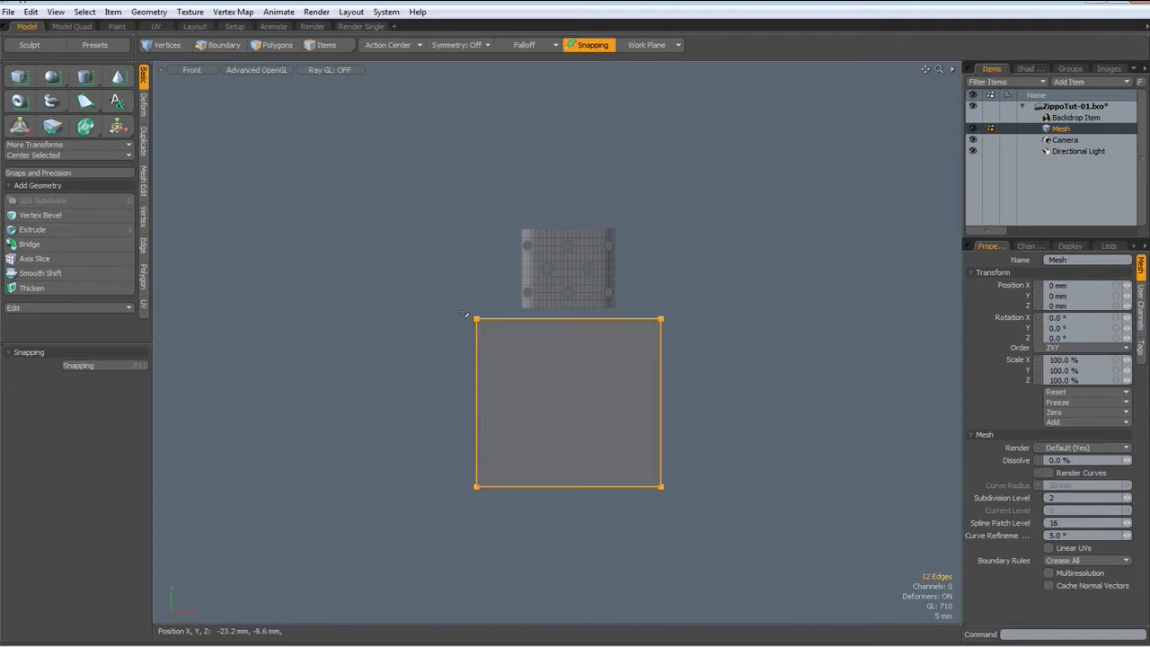
pyautogui.keyDown('ctrl'); pyautogui.moveTo(464, 314); pyautogui.dragTo(671, 414); pyautogui.keyUp('ctrl')
pyautogui.hotkey('ctrl', 'space')
pyautogui.click(840, 370)
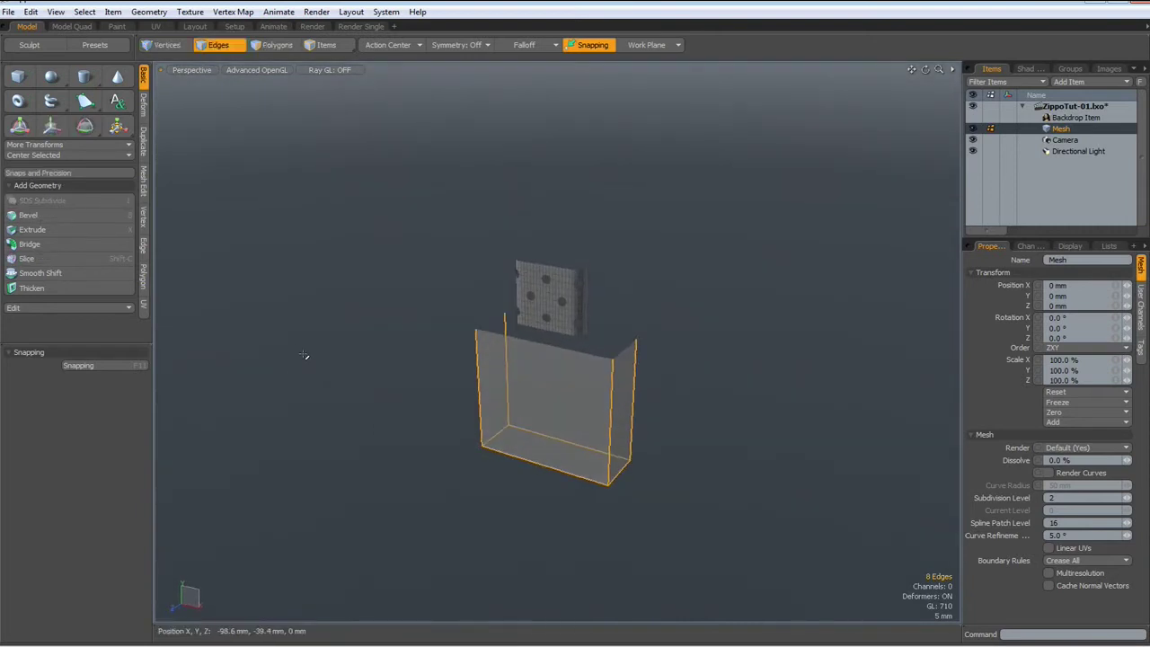
# - Bevel the selected edges in Inset mode by 2.8 mm with a round level of 3
pyautogui.press('b')
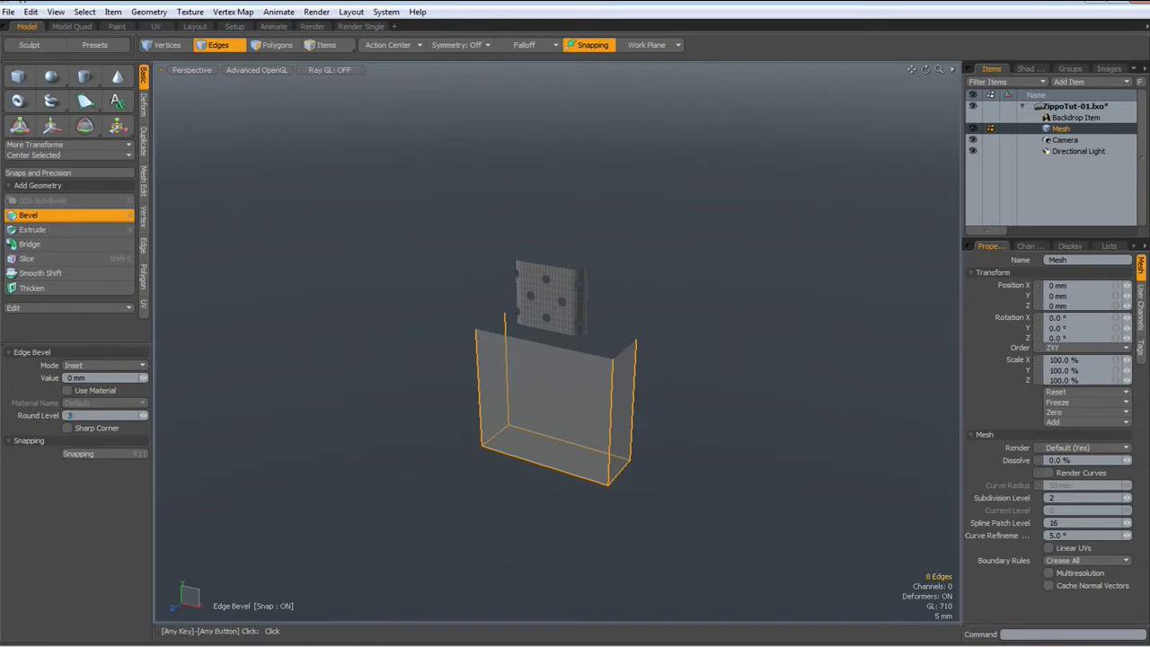
pyautogui.press('Return')
pyautogui.click(401, 429)
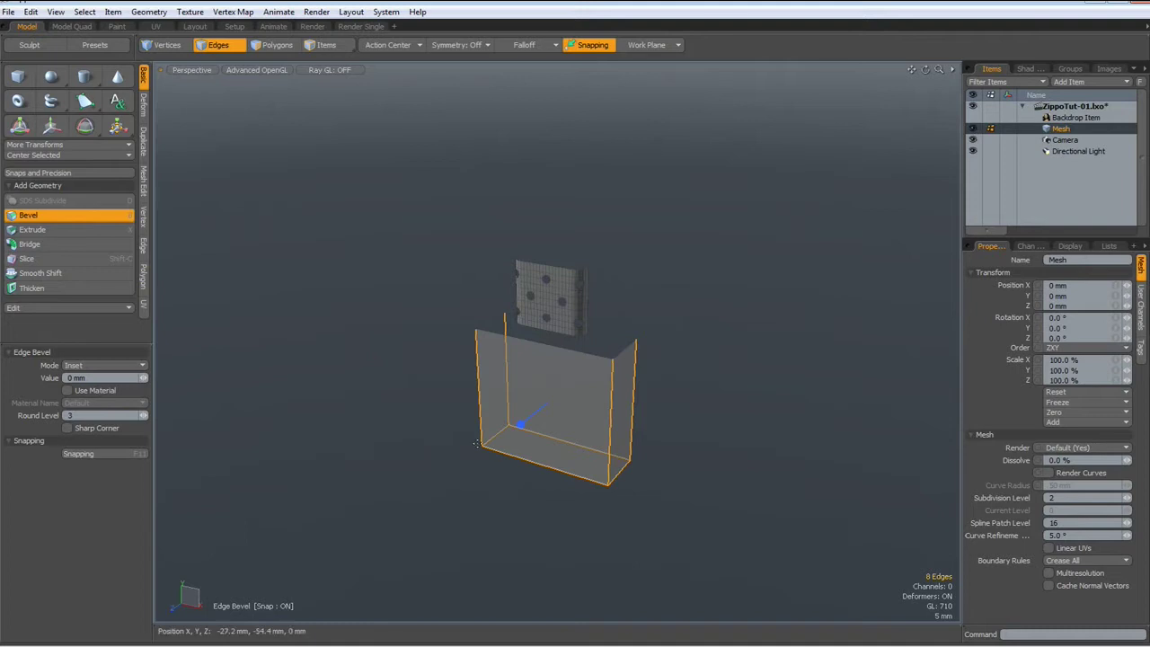
pyautogui.scroll(2, 537, 415)
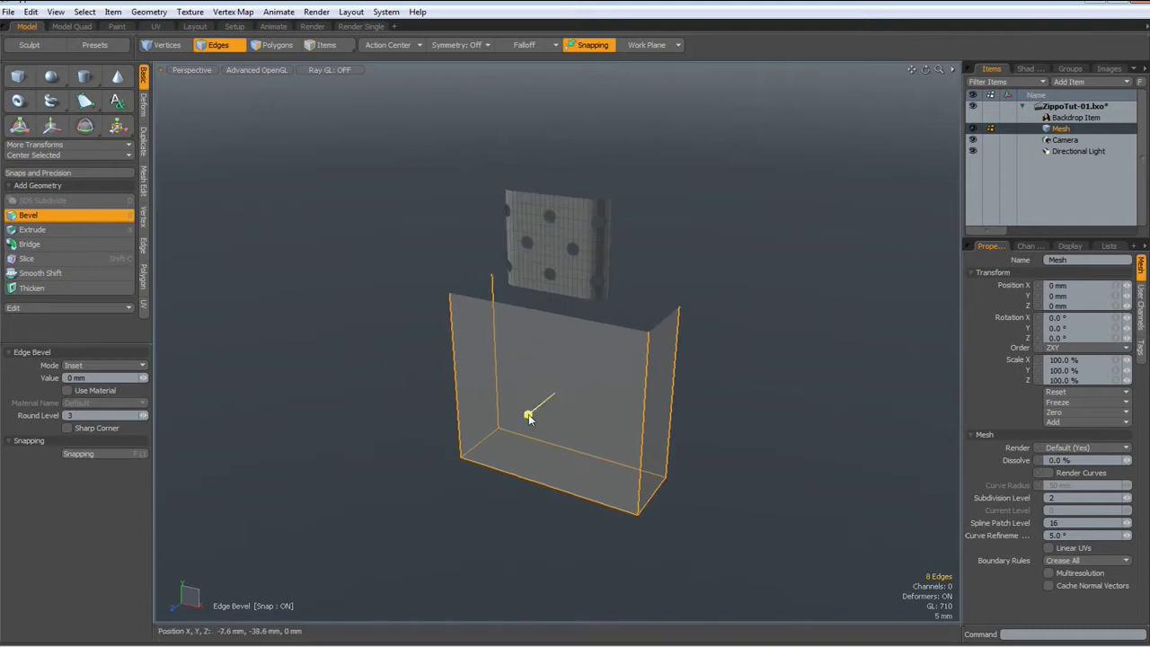
pyautogui.moveTo(529, 414); pyautogui.dragTo(507, 497)
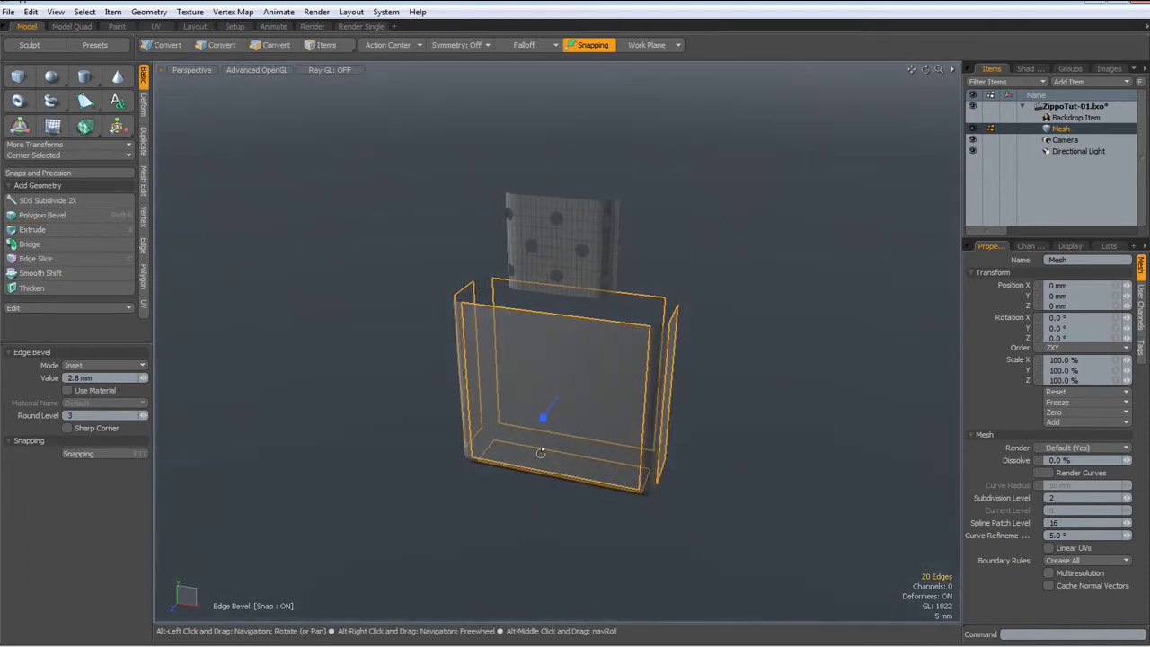
pyautogui.press('space')
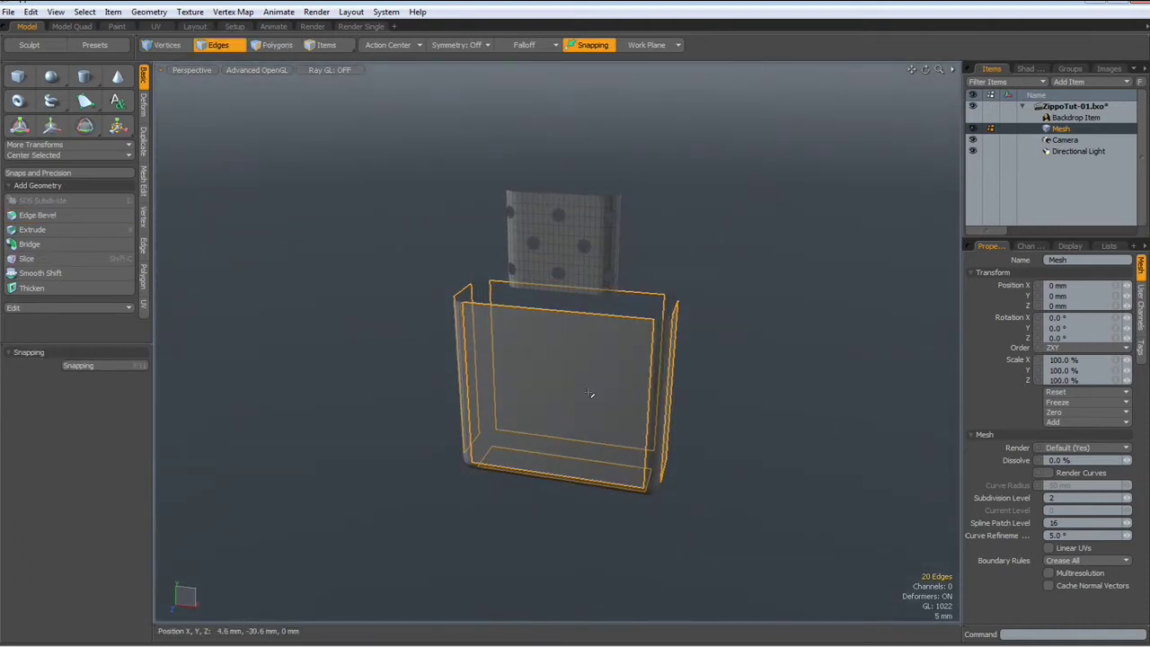
# - Thicken all of the case's polygons inward with an offset of -300 um and clear the selection
pyautogui.press('3')
pyautogui.doubleClick(596, 400)
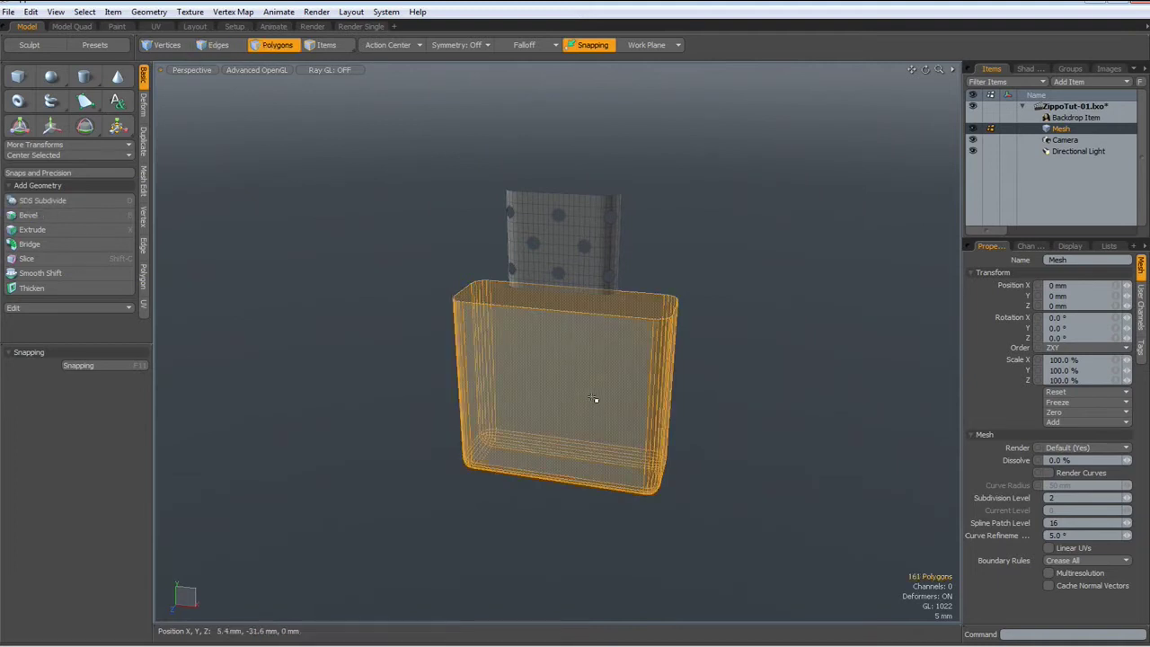
pyautogui.click(143, 279)
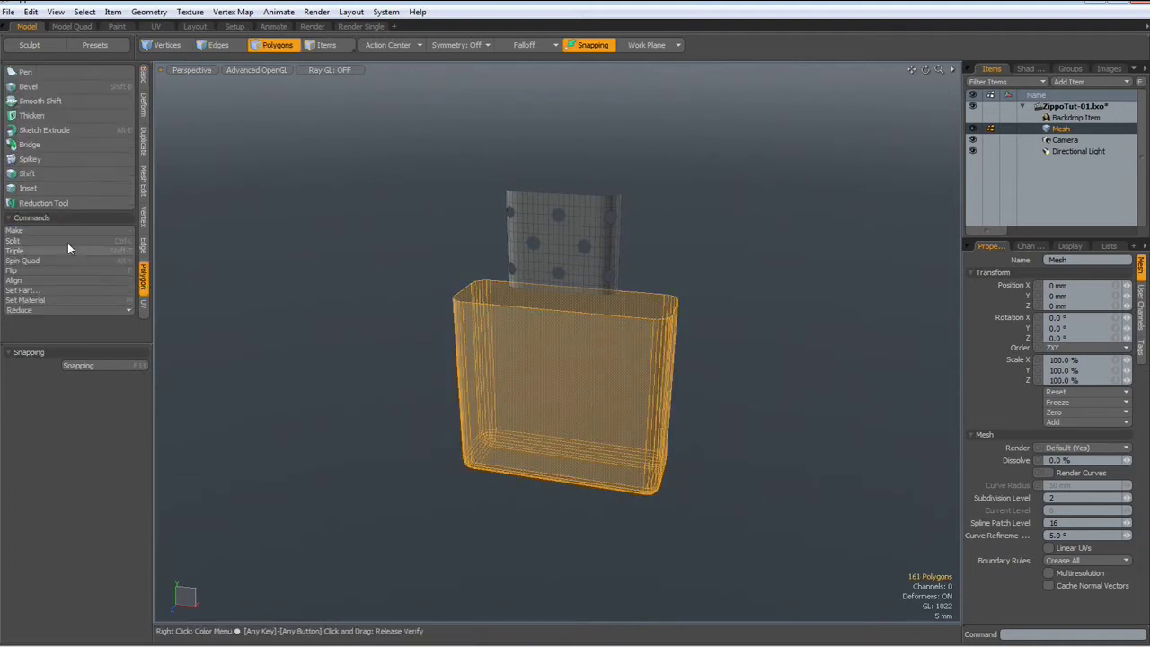
pyautogui.click(42, 114)
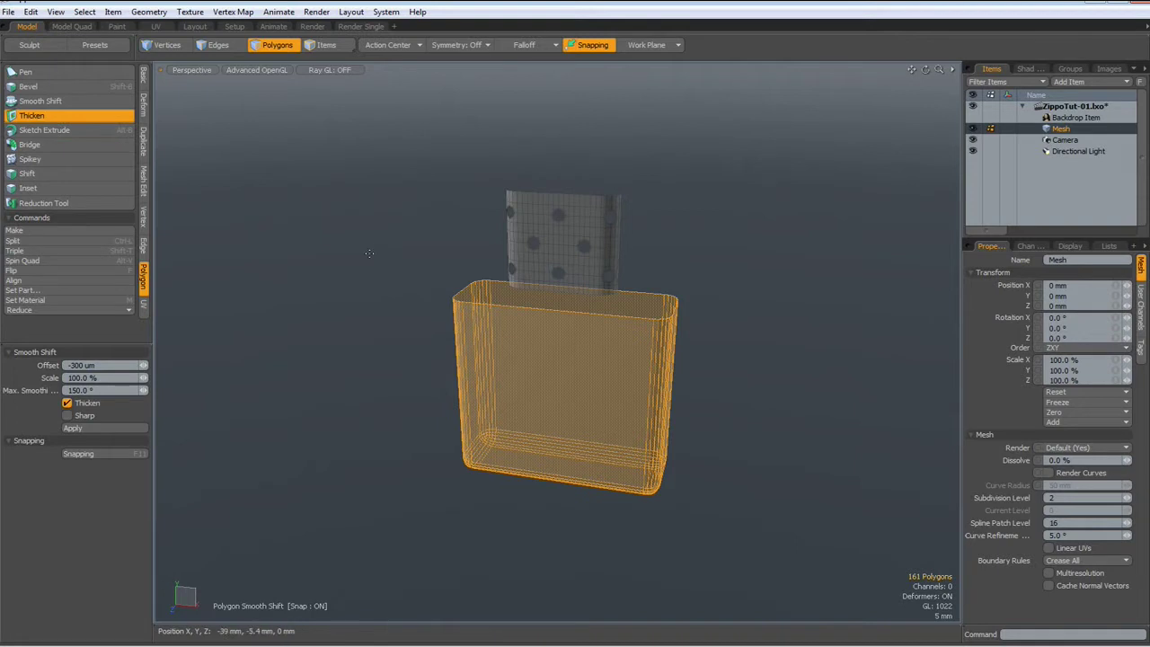
pyautogui.keyDown('alt'); pyautogui.moveTo(442, 369); pyautogui.dragTo(602, 374); pyautogui.keyUp('alt')
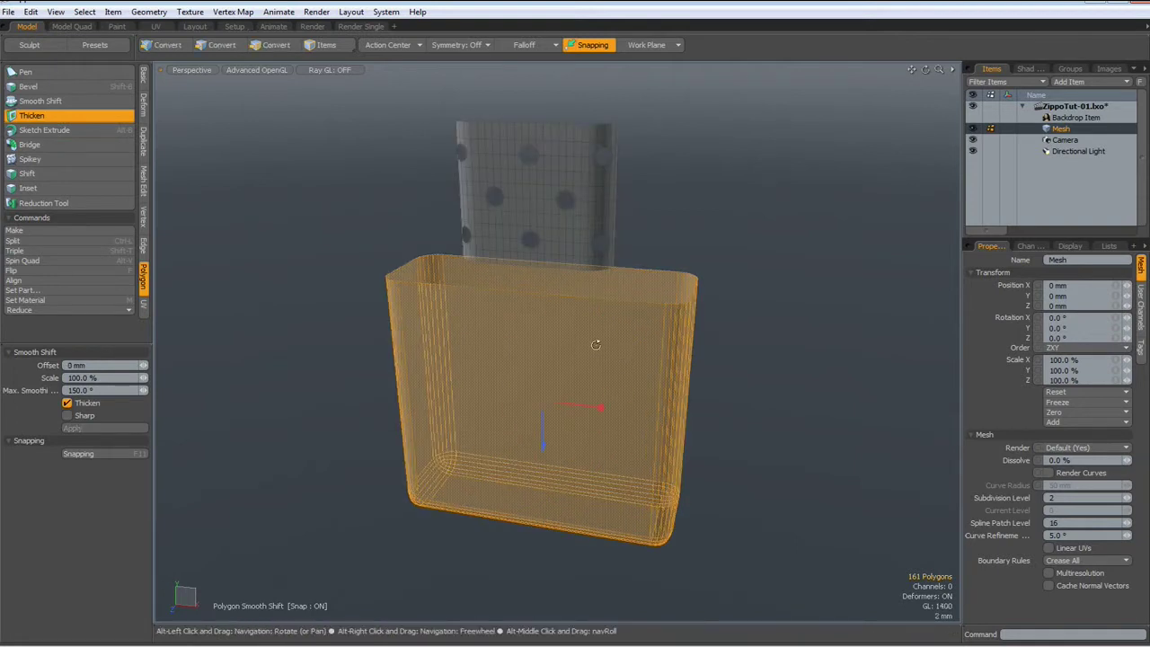
pyautogui.scroll(2, 547, 419)
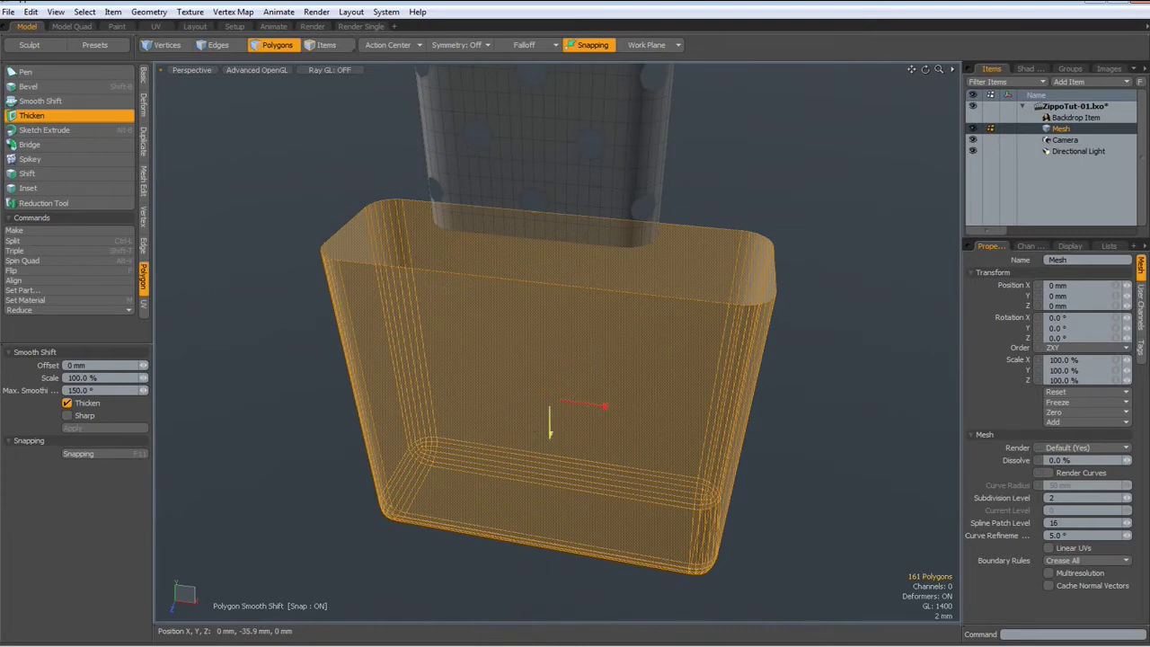
pyautogui.moveTo(550, 435); pyautogui.dragTo(550, 429)
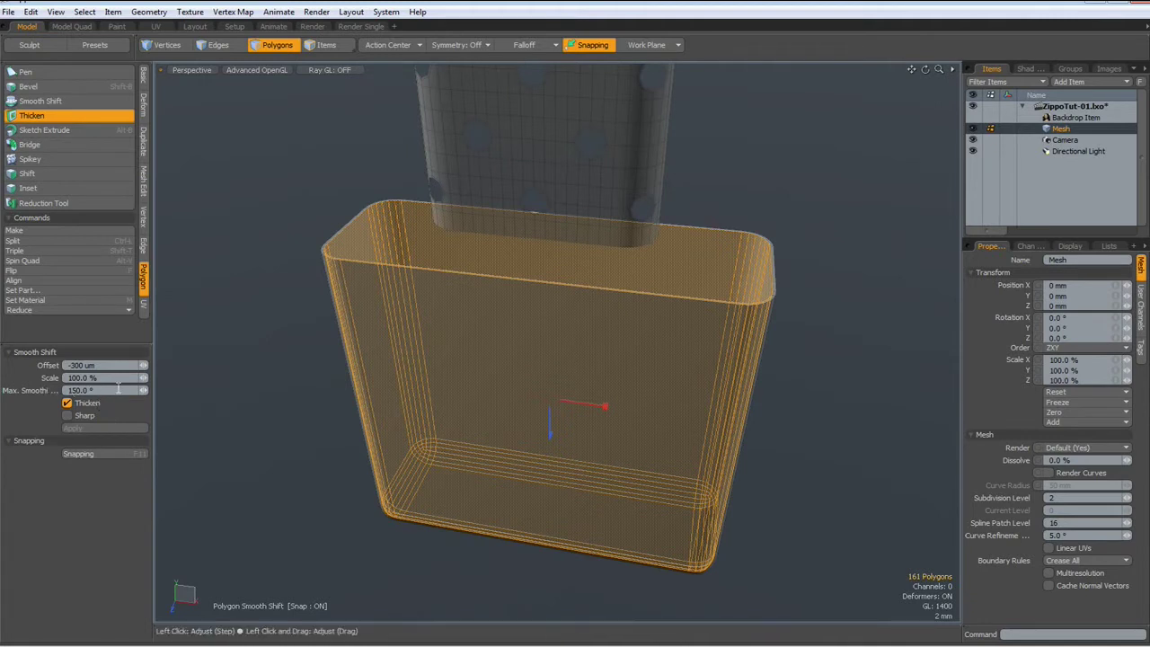
pyautogui.press('space')
pyautogui.click(278, 438)
# - Duplicate the thickened case in place and rotate the copy -180° about Z in the front view
pyautogui.keyDown('alt'); pyautogui.moveTo(411, 382); pyautogui.dragTo(470, 362); pyautogui.keyUp('alt')
pyautogui.scroll(-4, 475, 321)
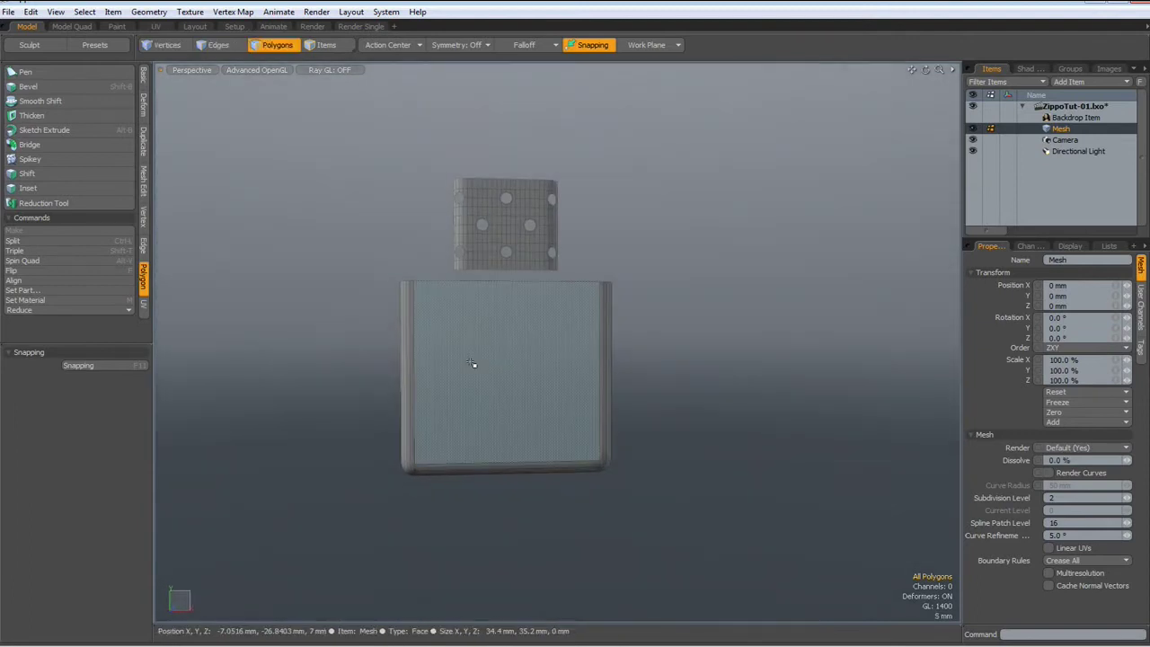
pyautogui.press('KP_2')
pyautogui.doubleClick(493, 331)
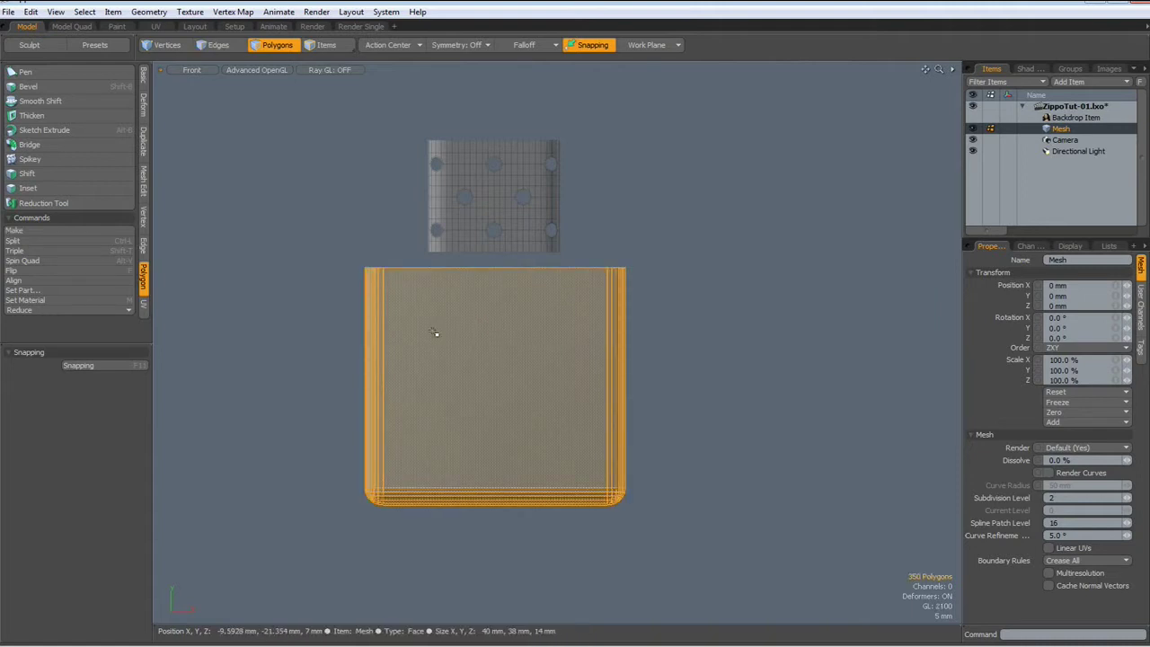
pyautogui.press('e')
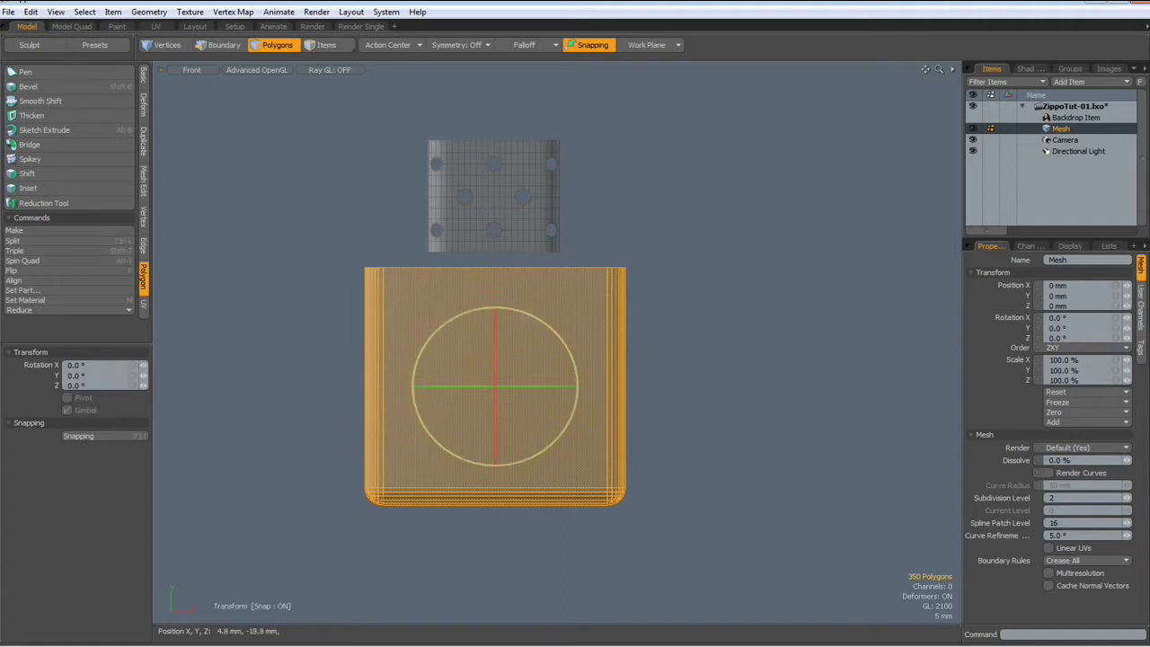
pyautogui.moveTo(527, 314); pyautogui.dragTo(424, 539)
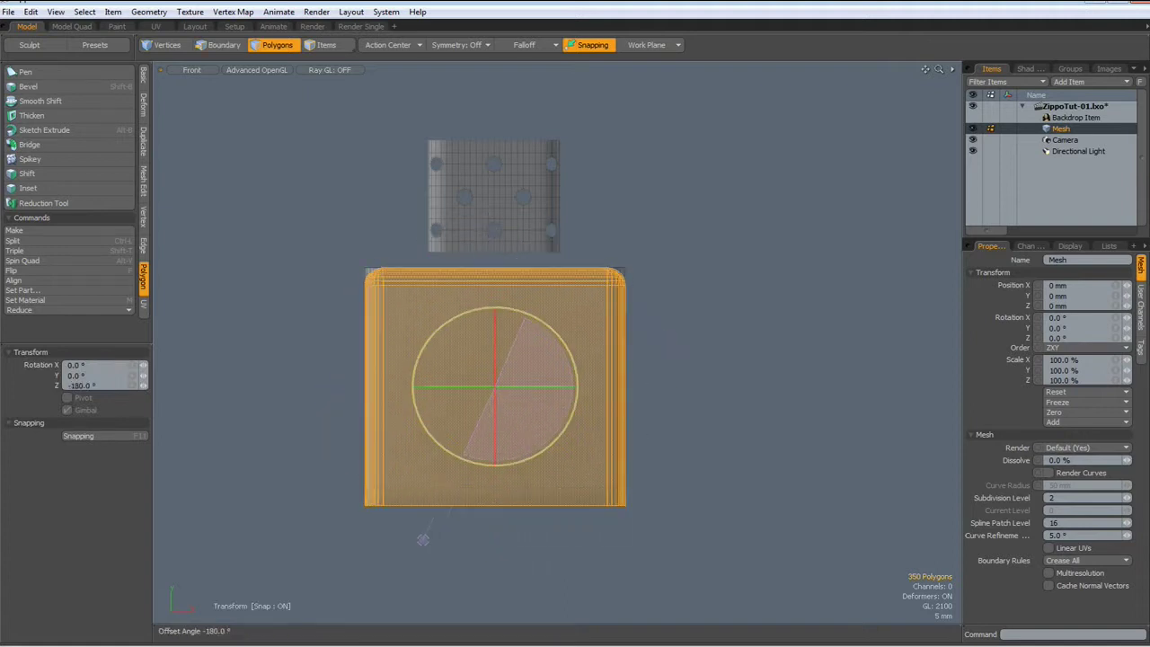
# - Move the rotated copy up about 23.8 mm along Y, show the backdrop, and raise the copy another 1.6 mm
pyautogui.press('w')
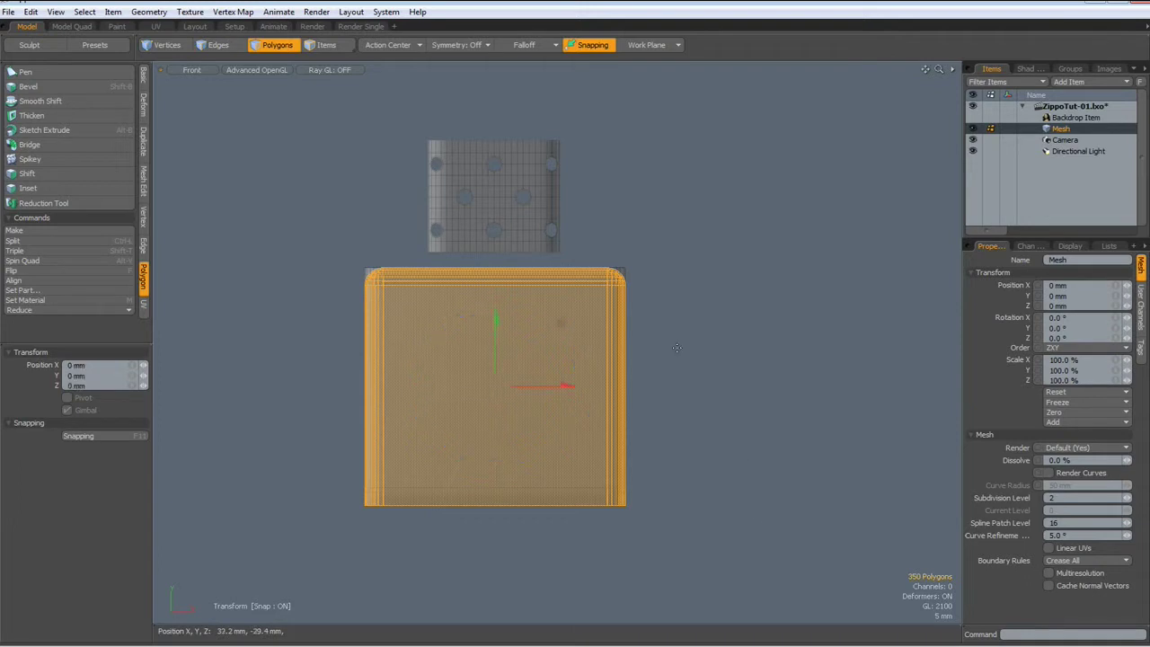
pyautogui.moveTo(495, 387); pyautogui.dragTo(495, 238)
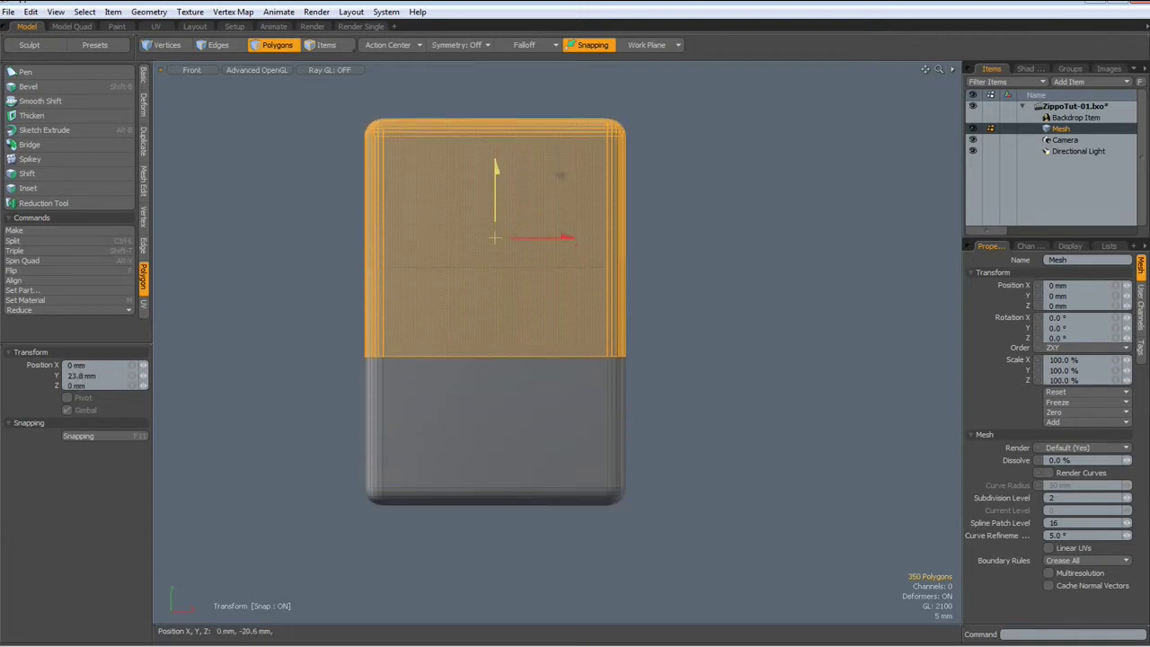
pyautogui.click(974, 118)
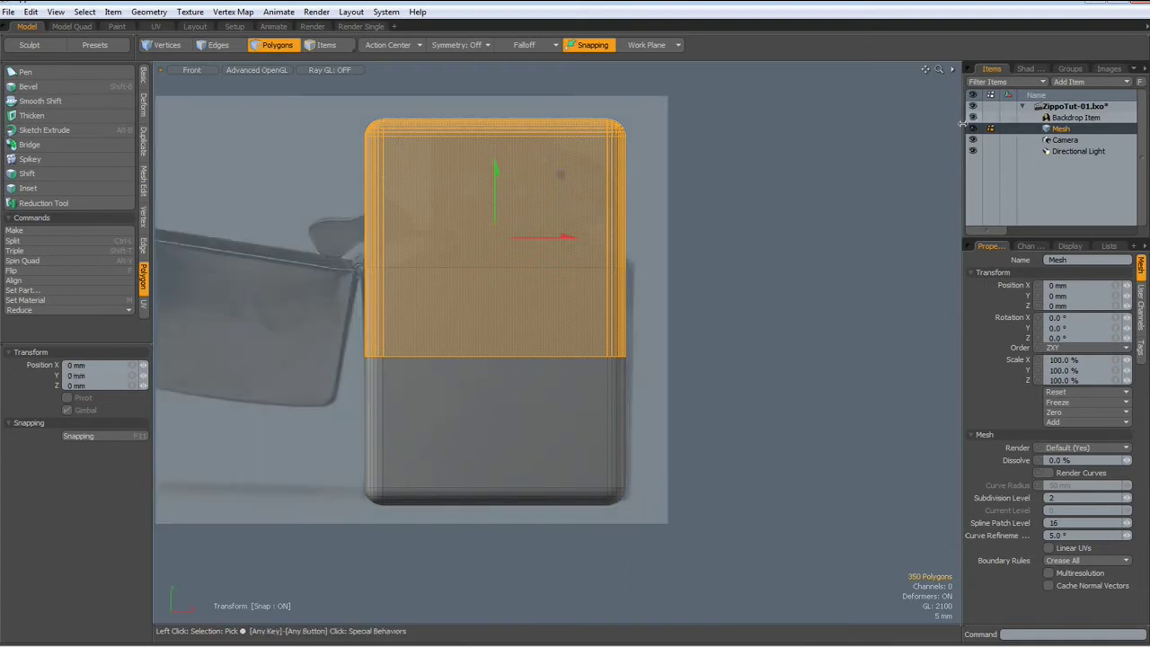
pyautogui.moveTo(500, 169); pyautogui.dragTo(501, 158)
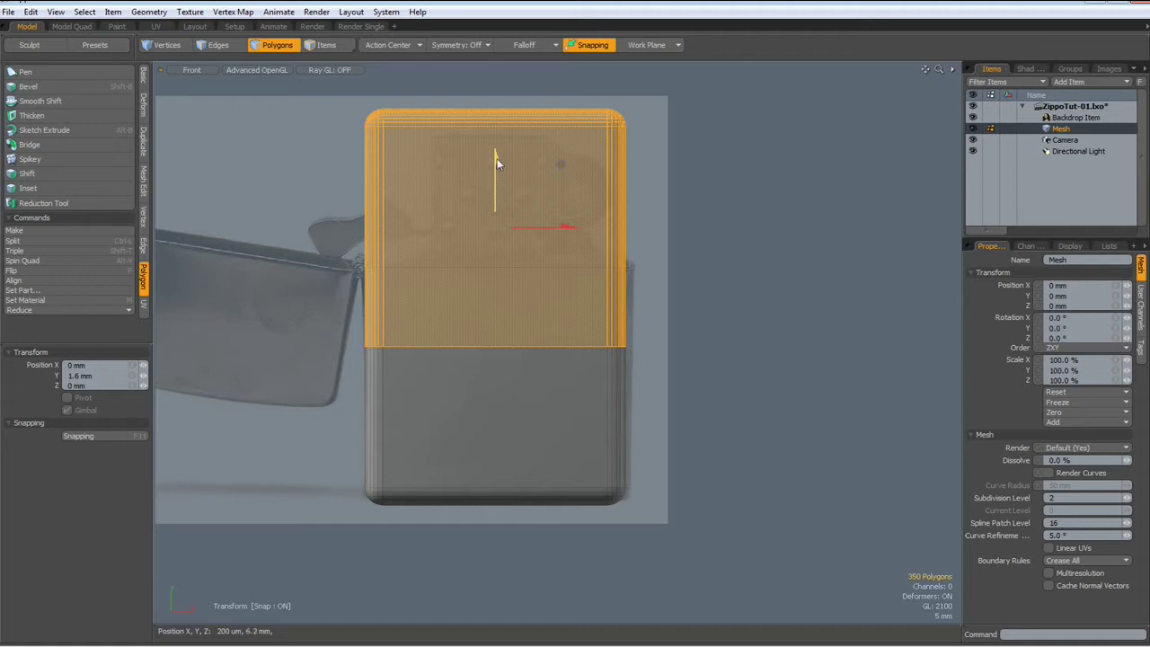
pyautogui.press('space')
# - Select the polygons of the lid's open lower rim, move them up 12.8 mm in Y to the case's top edge, and clear the selection
pyautogui.moveTo(291, 312); pyautogui.dragTo(697, 375, button='right')
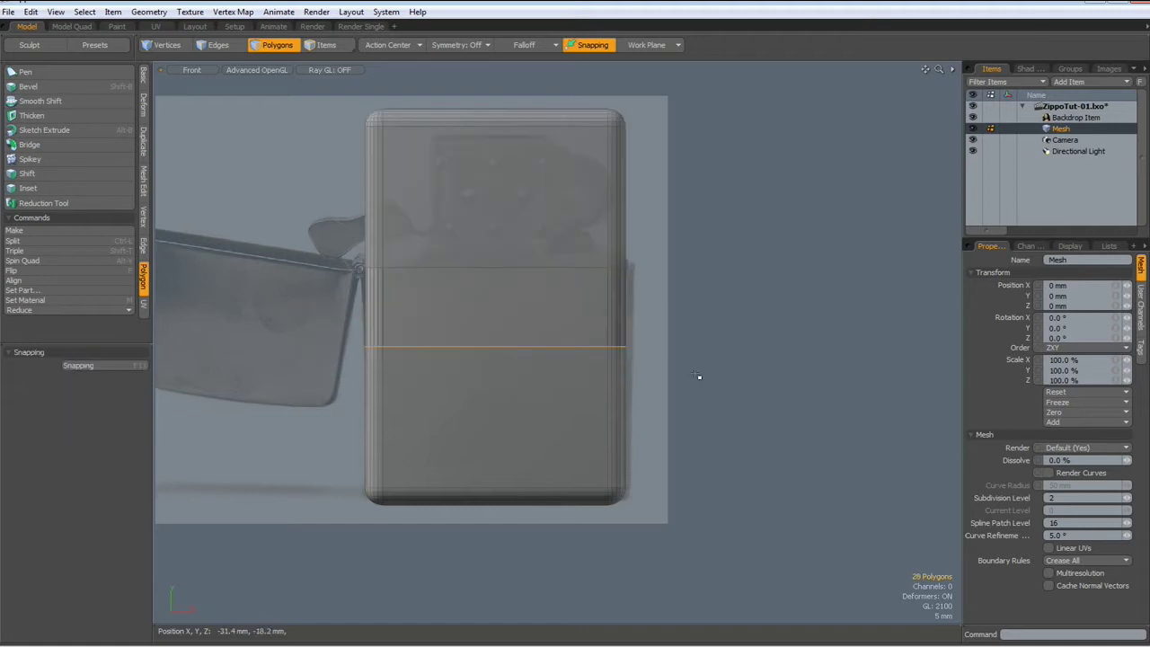
pyautogui.press('w')
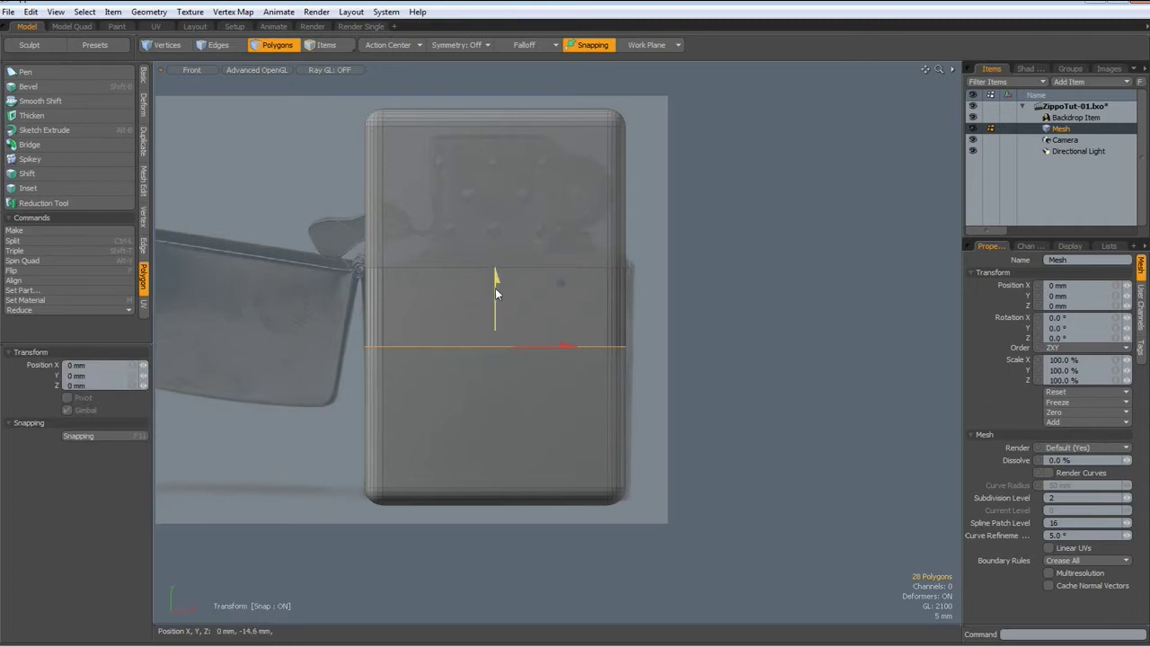
pyautogui.moveTo(499, 291); pyautogui.dragTo(495, 221)
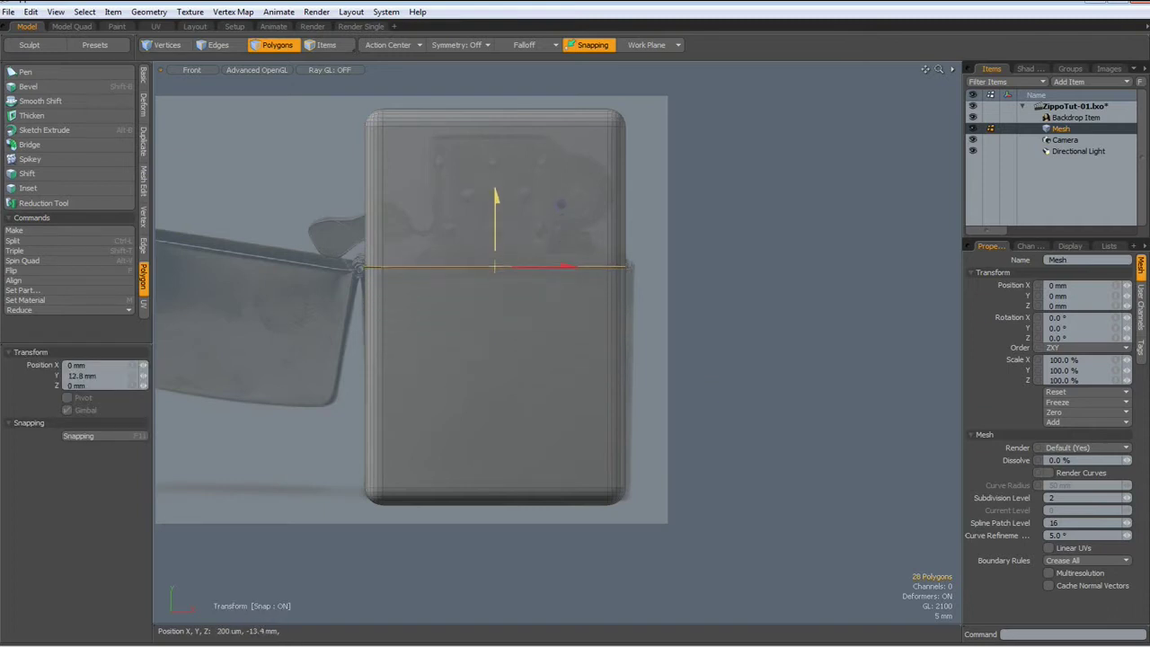
pyautogui.press('space')
pyautogui.click(739, 309)
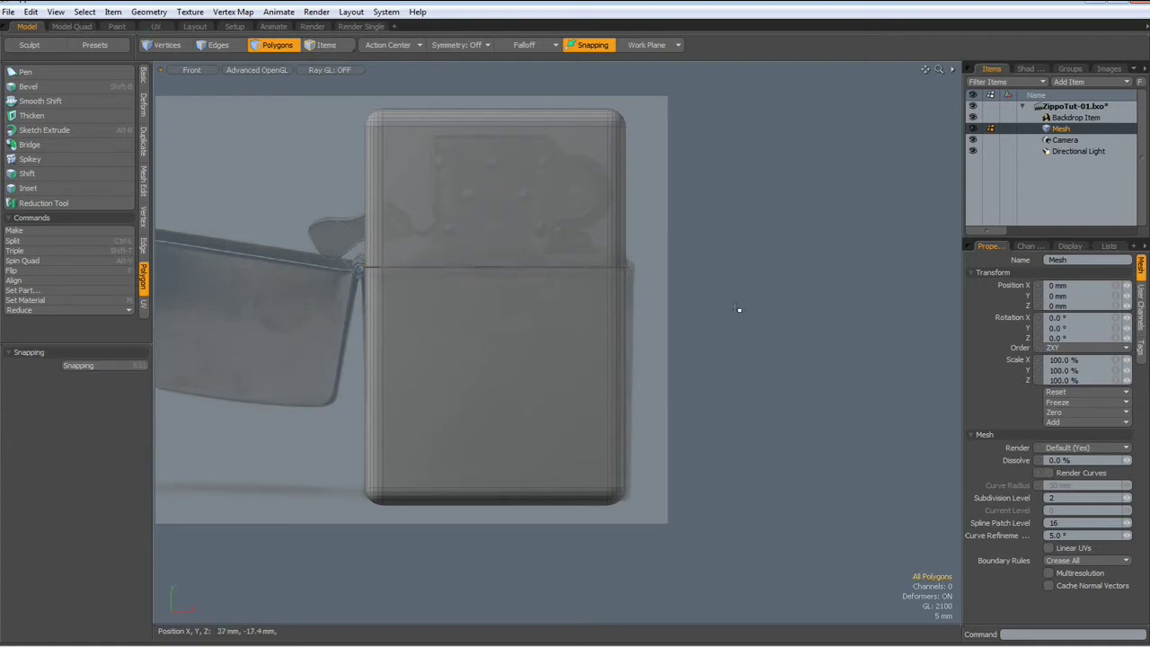
# - Cut the lid's connected polygons into a new mesh item and name it Top
pyautogui.doubleClick(489, 175)
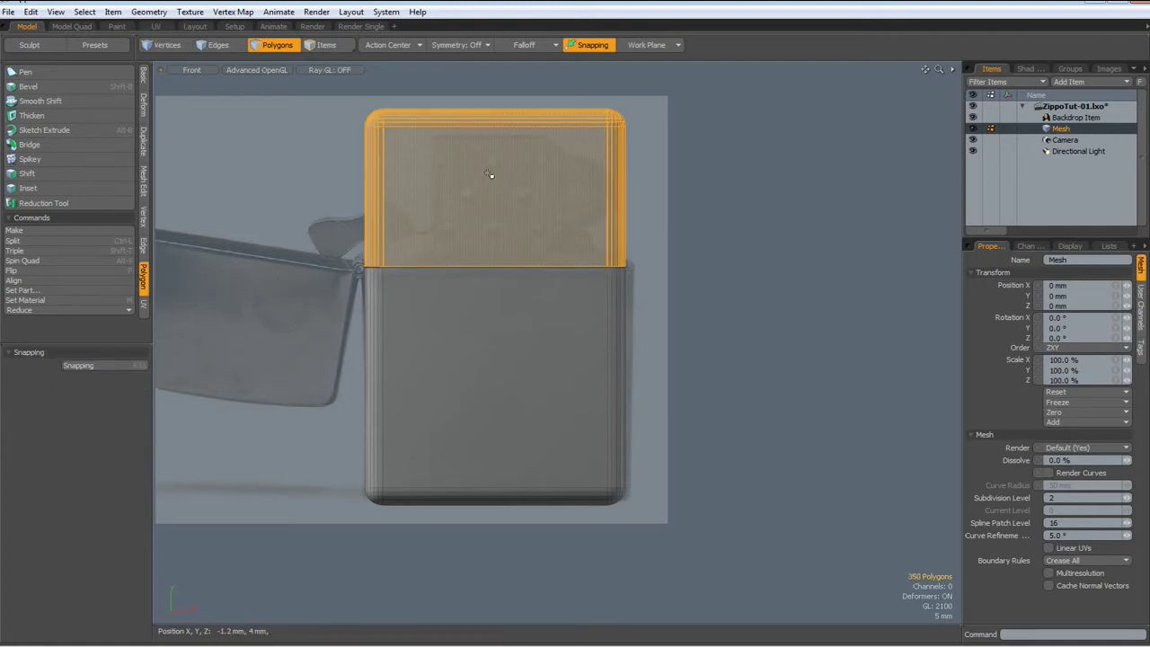
pyautogui.hotkey('ctrl', 'x')
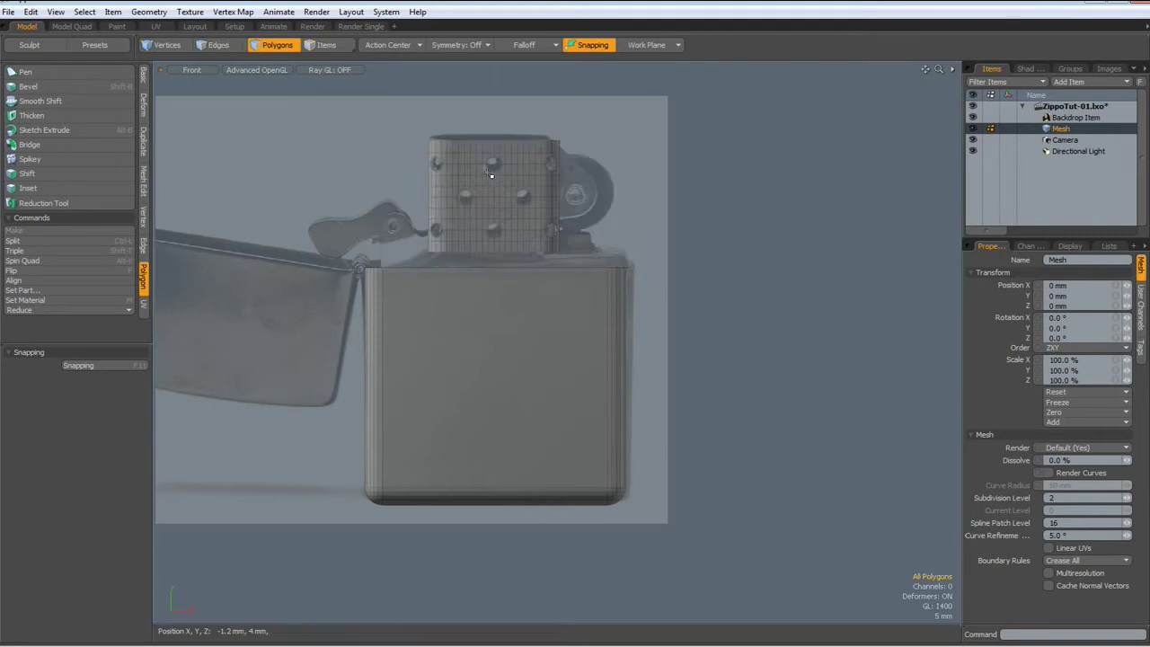
pyautogui.press('n')
pyautogui.hotkey('ctrl', 'v')
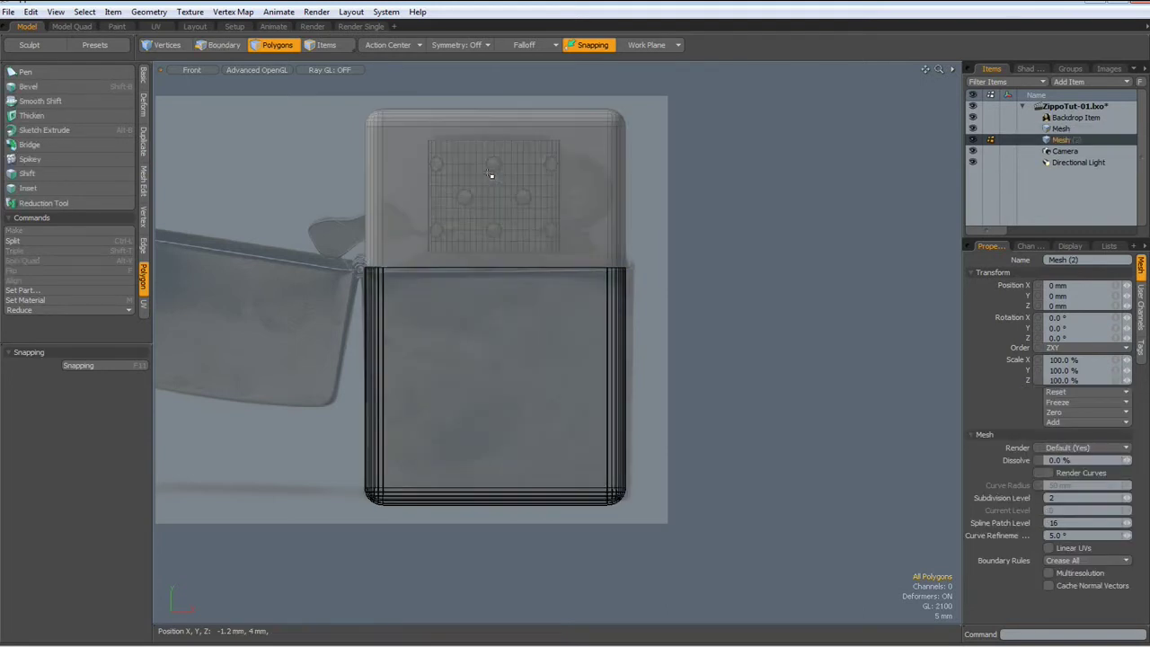
pyautogui.rightClick(1065, 139)
pyautogui.click(1065, 137)
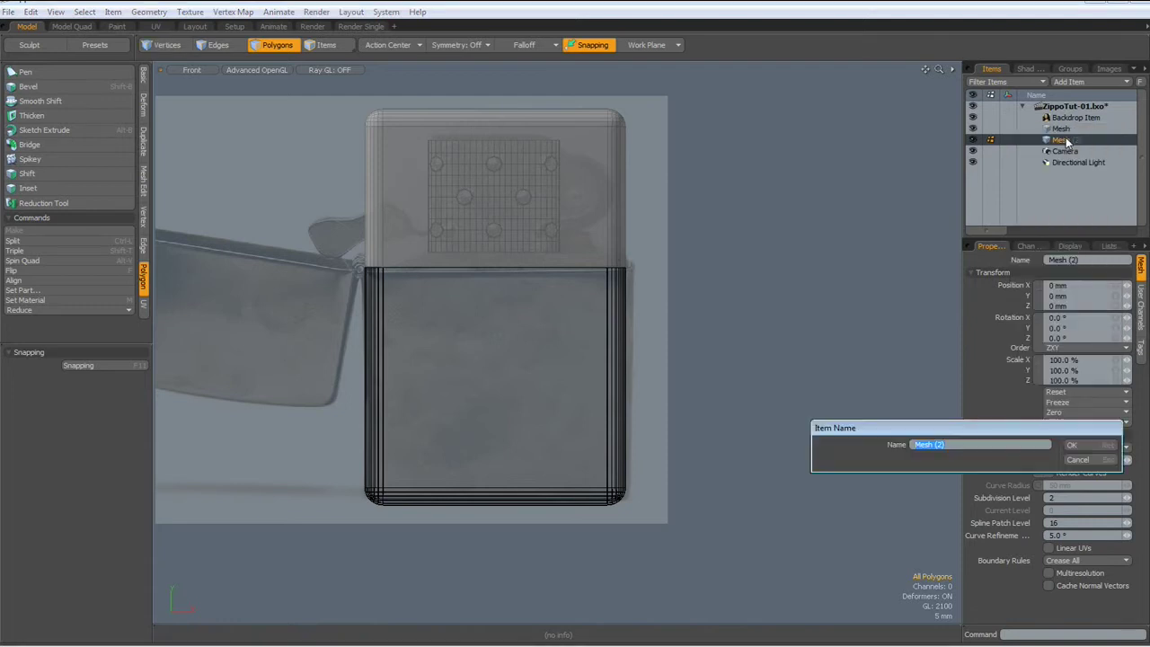
pyautogui.write('Top')
pyautogui.click(1077, 444)
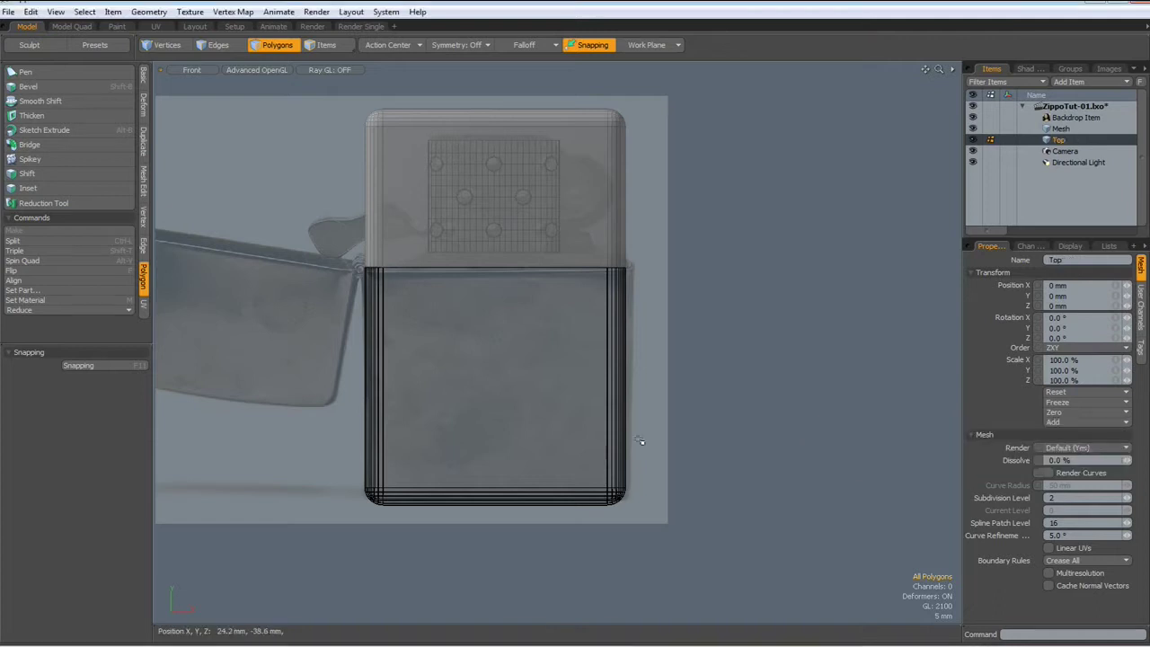
# - Transfer the lower case's polygons from the original mesh into another new mesh item and name it Bottom
pyautogui.click(1056, 130)
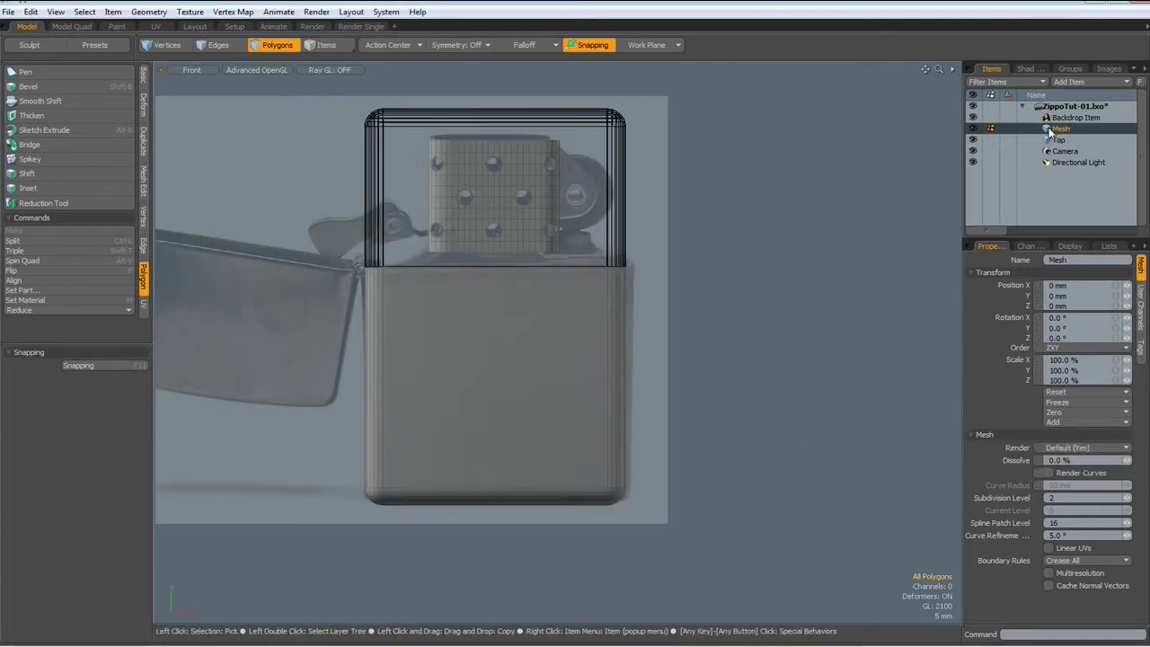
pyautogui.doubleClick(503, 425)
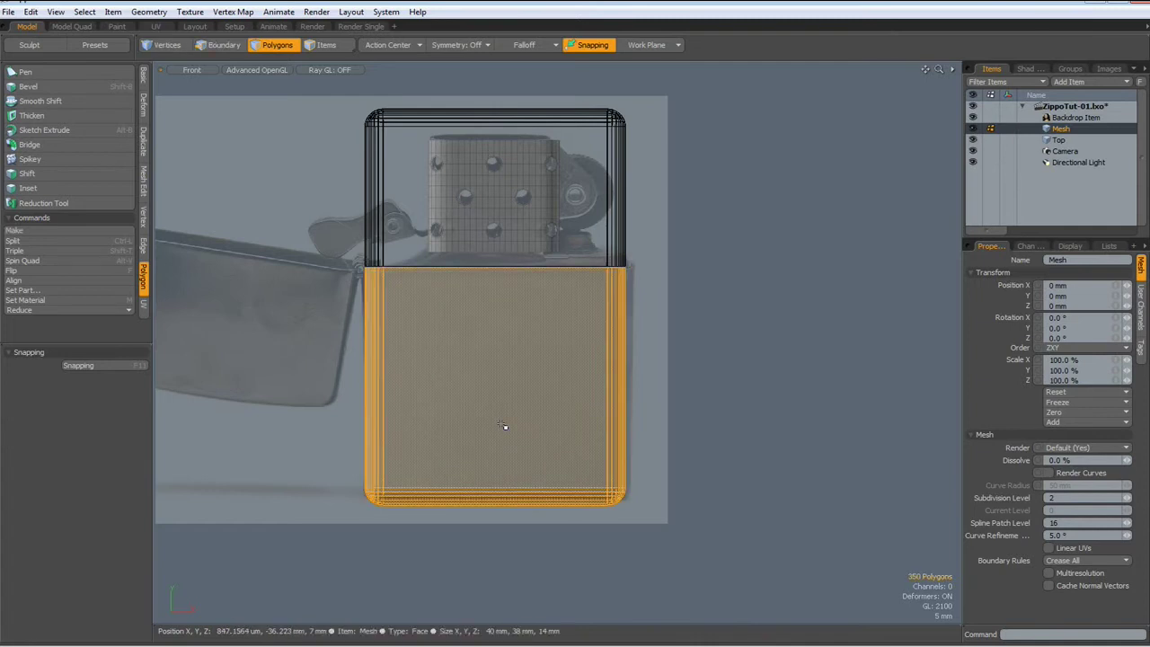
pyautogui.press('Delete')
pyautogui.press('n')
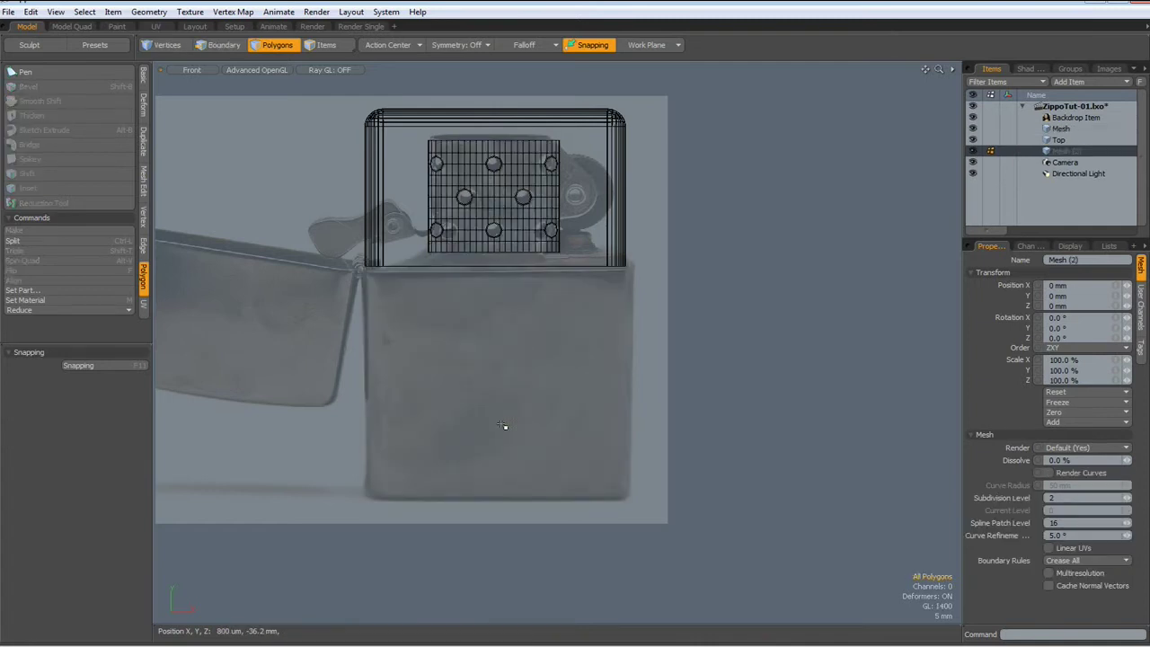
pyautogui.hotkey('ctrl', 'v')
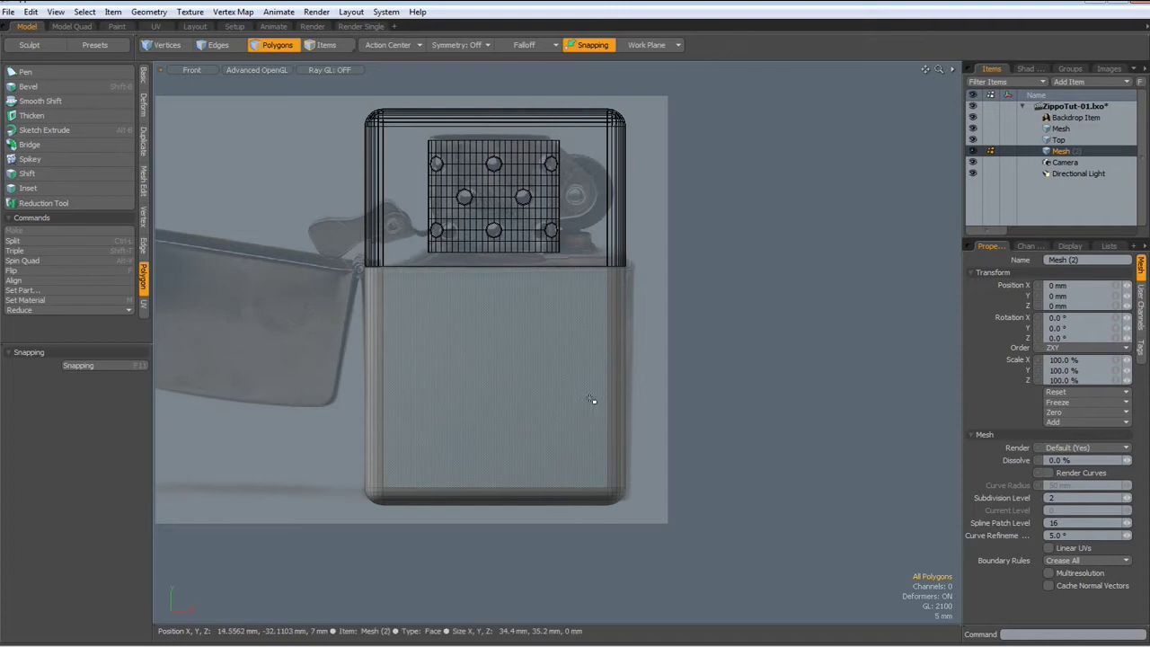
pyautogui.rightClick(1065, 153)
pyautogui.click(1064, 151)
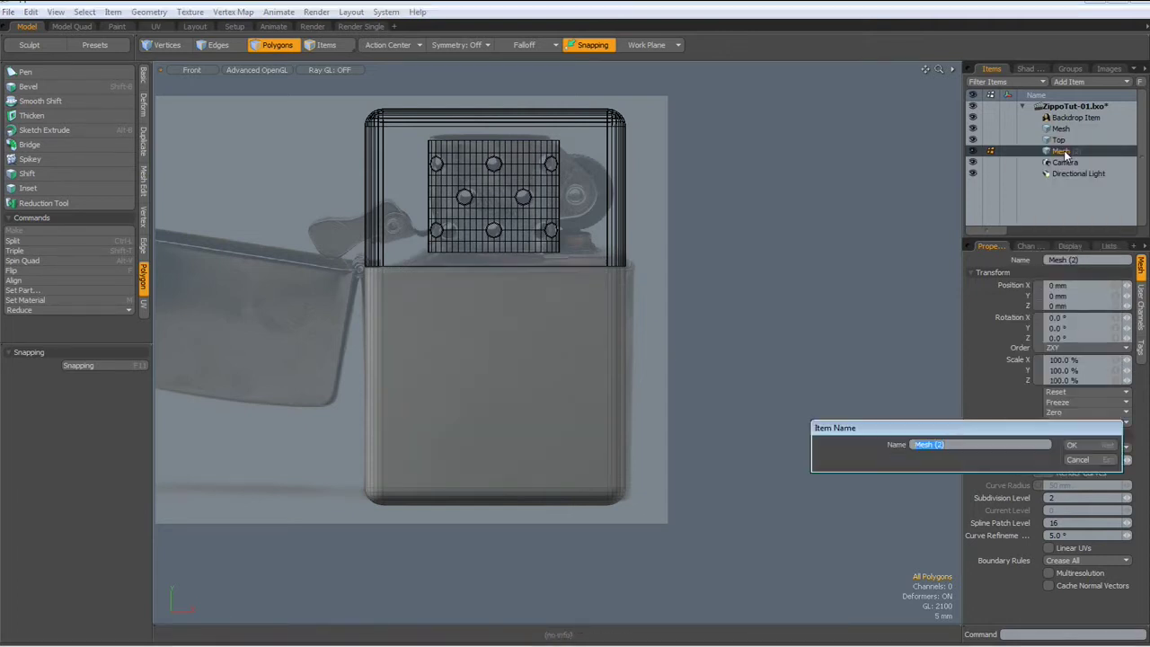
pyautogui.write('Bottom')
pyautogui.press('Return')
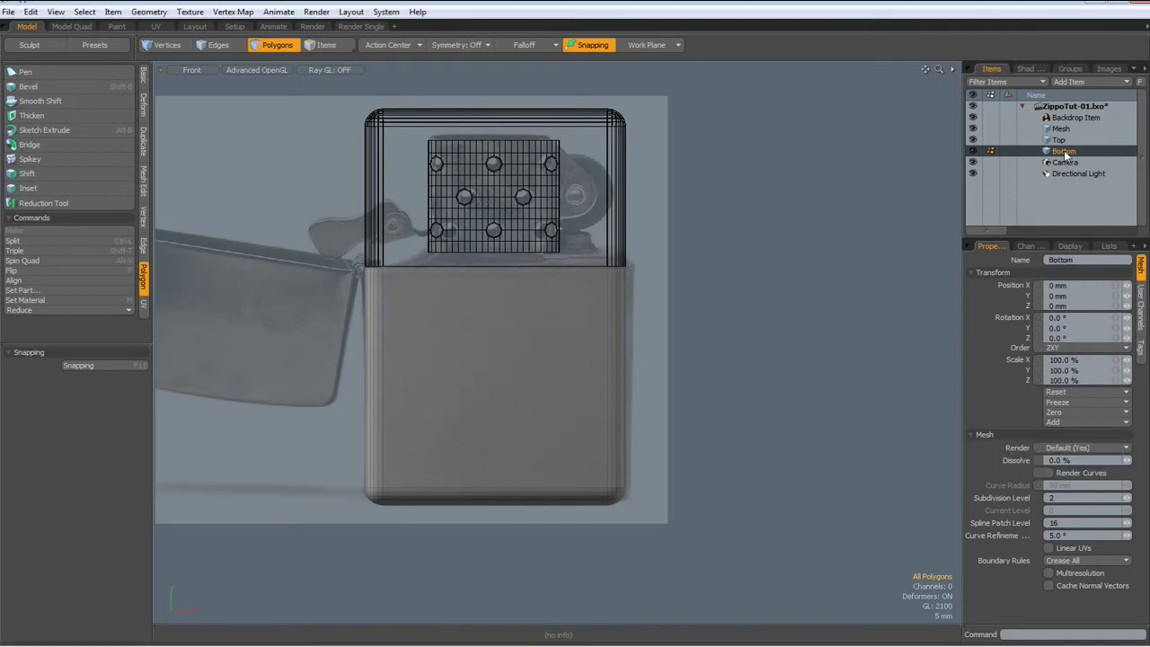
# - Rename the original mesh holding the perforated chimney as Interior and hide the Top and Bottom meshes
pyautogui.click(1062, 129)
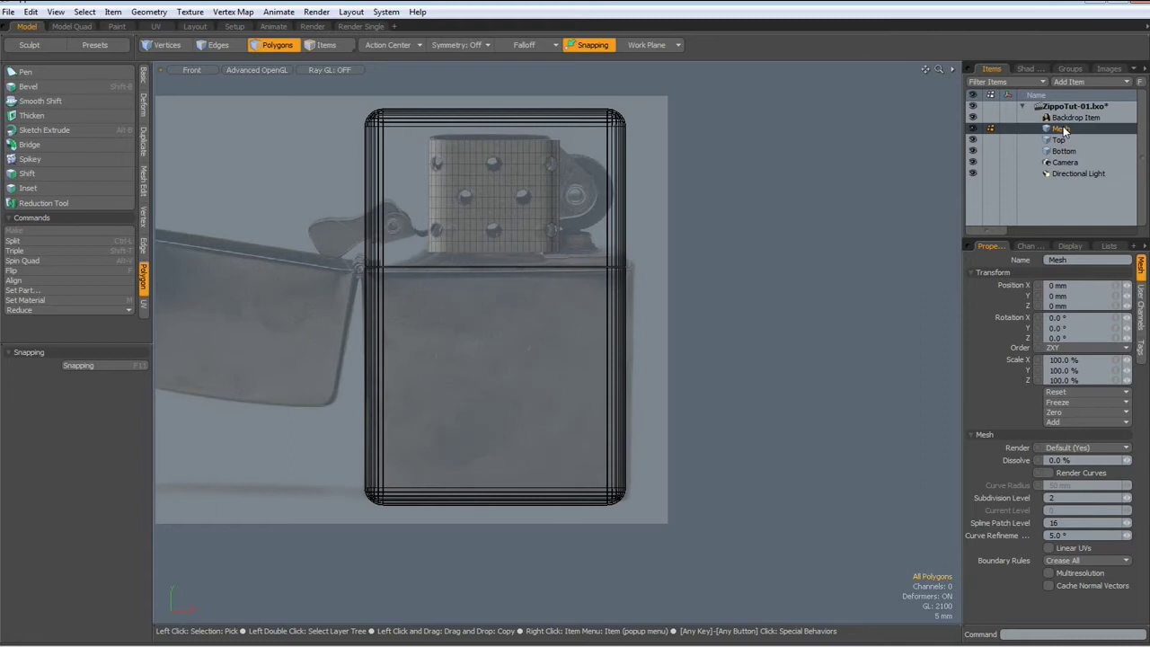
pyautogui.rightClick(1064, 130)
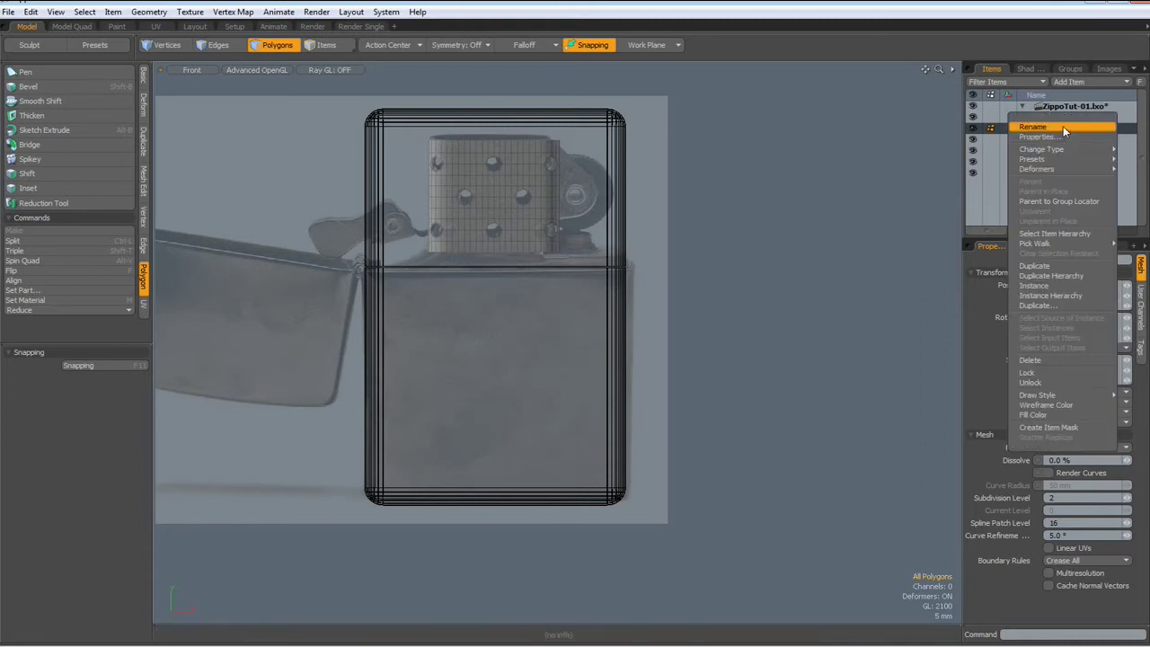
pyautogui.click(1063, 129)
pyautogui.write('Interior')
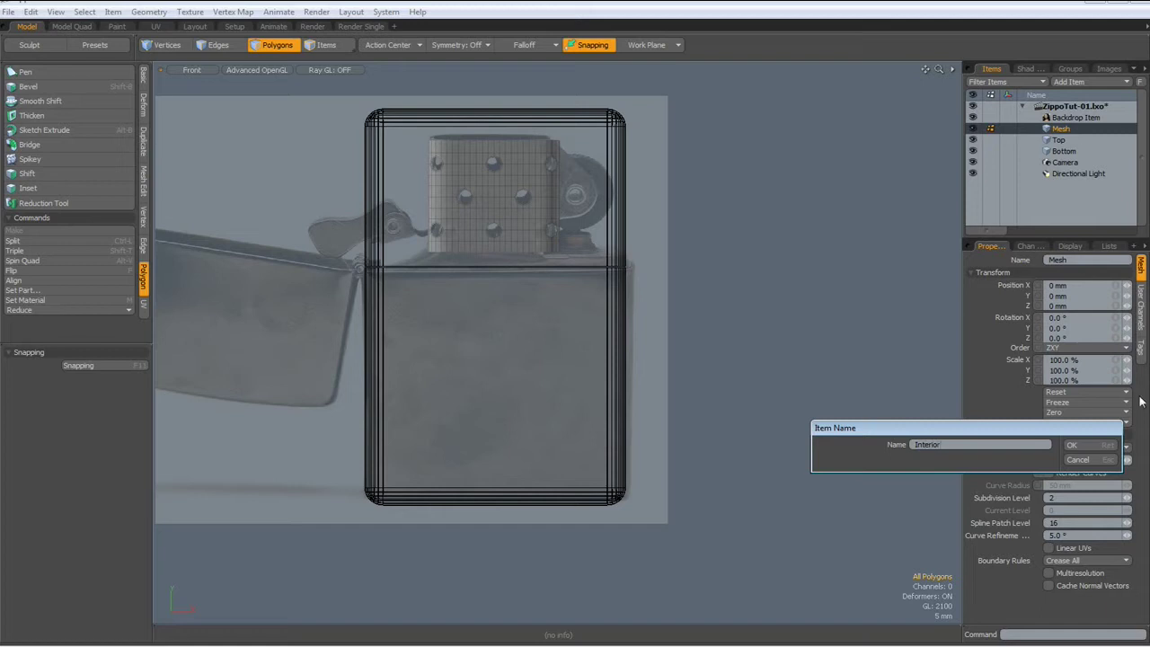
pyautogui.click(1088, 449)
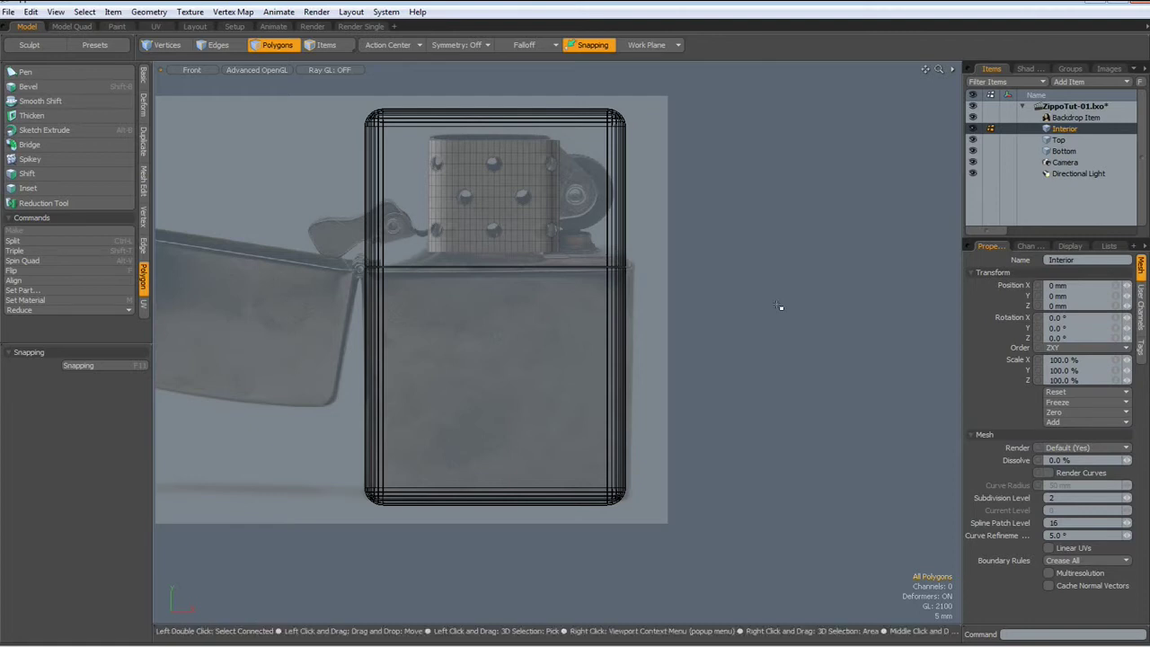
pyautogui.click(972, 140)
pyautogui.click(972, 151)
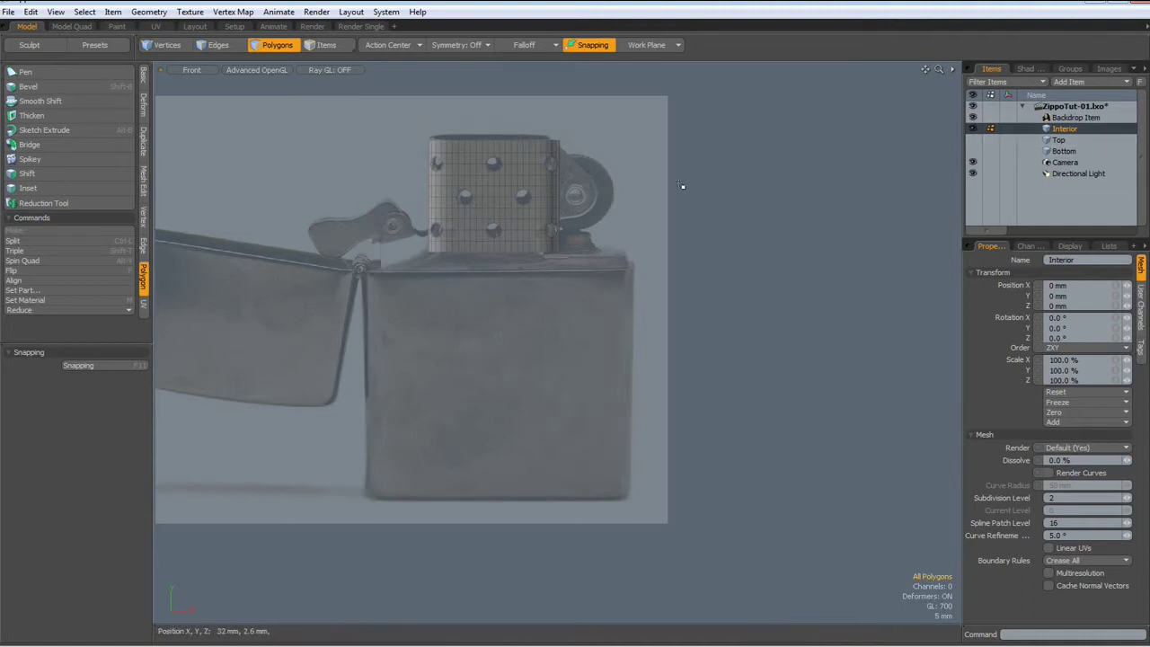
# - Sketch a flat 14-sided cylinder disc over the flint wheel's side plate, centred at about X 12.3 mm, Y 0.7 mm, with radii about 3.35 and 3.9 mm
pyautogui.scroll(3, 526, 215)
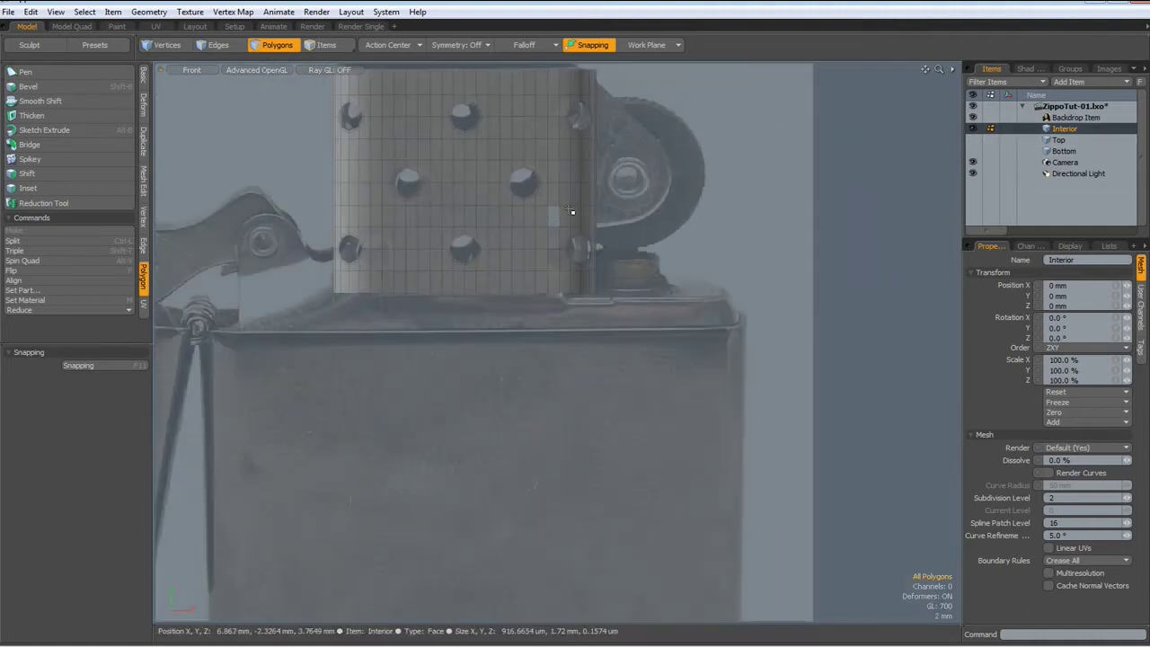
pyautogui.keyDown('alt'); pyautogui.moveTo(575, 205); pyautogui.dragTo(613, 338); pyautogui.keyUp('alt')
pyautogui.scroll(2, 613, 337)
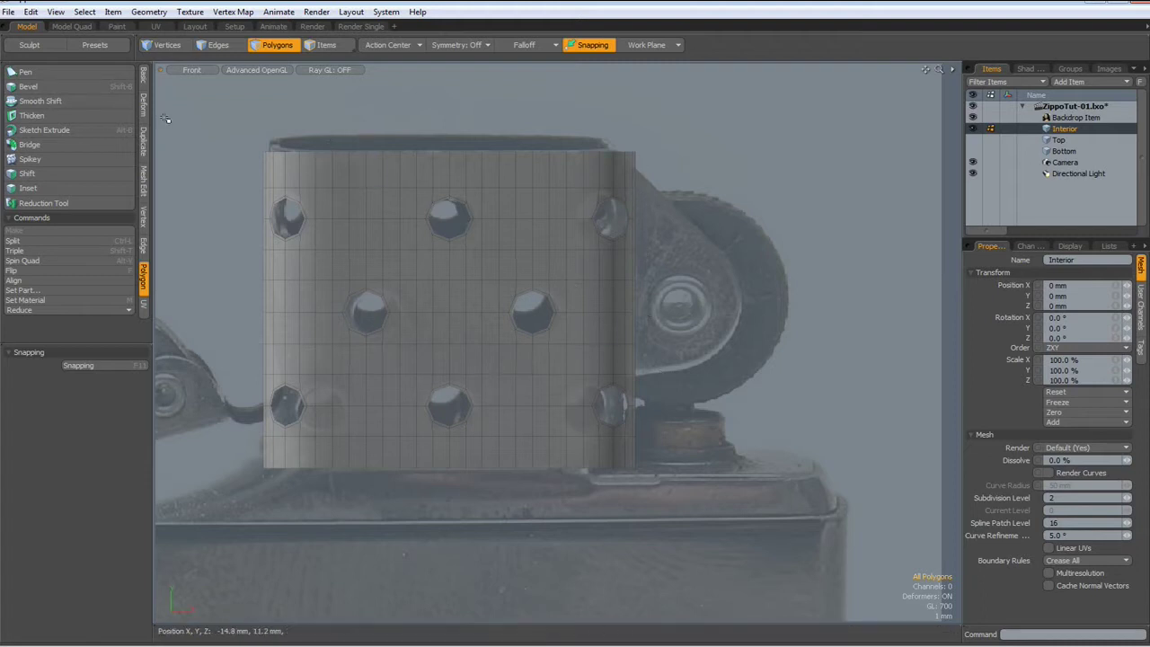
pyautogui.click(143, 75)
pyautogui.click(85, 78)
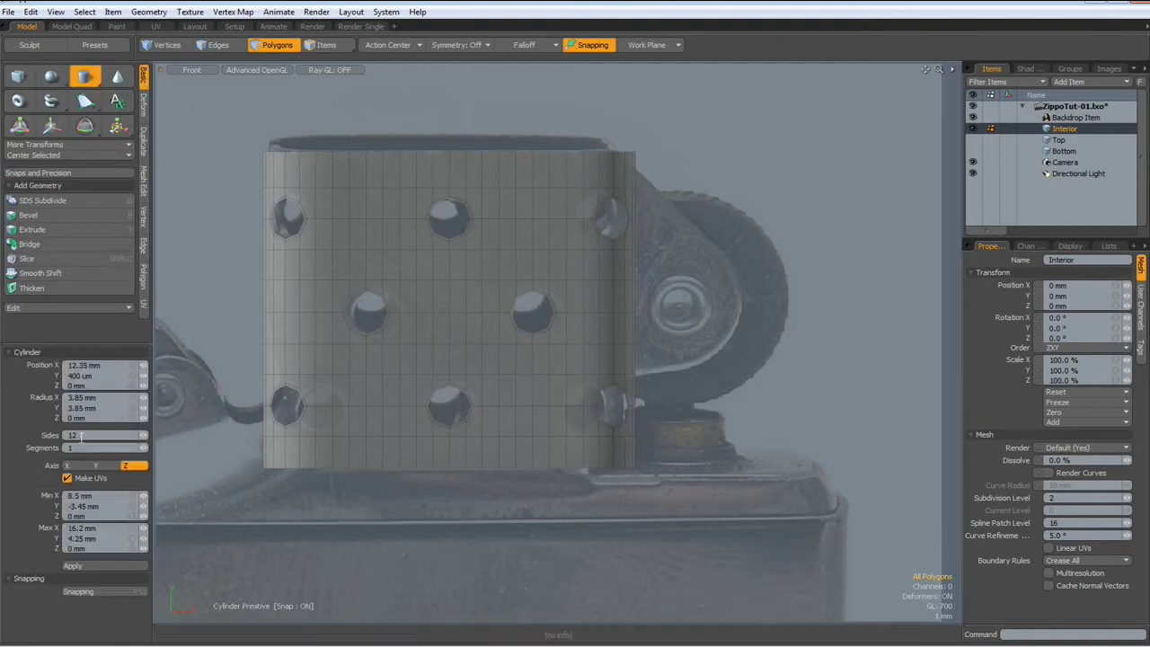
pyautogui.click(47, 435)
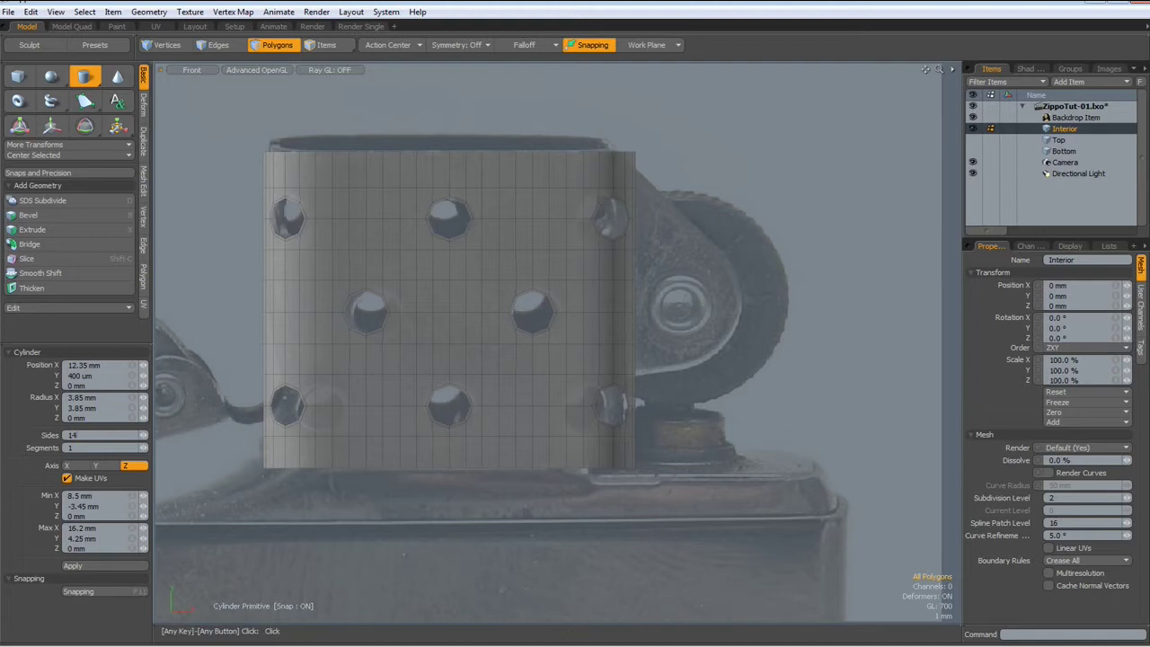
pyautogui.press('Return')
pyautogui.moveTo(680, 300); pyautogui.dragTo(740, 368)
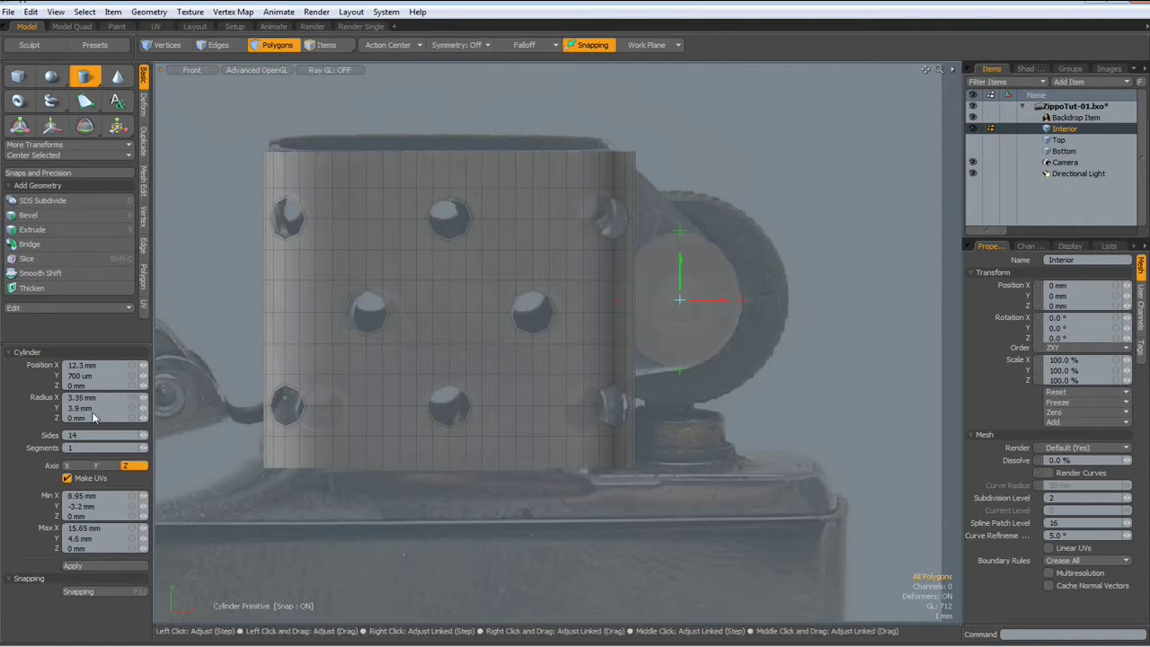
# - Set the disc's X and Y radii to 3.5 mm
pyautogui.click(102, 397)
pyautogui.write('3.5')
pyautogui.press('Tab')
pyautogui.write('3.5')
pyautogui.press('Return')
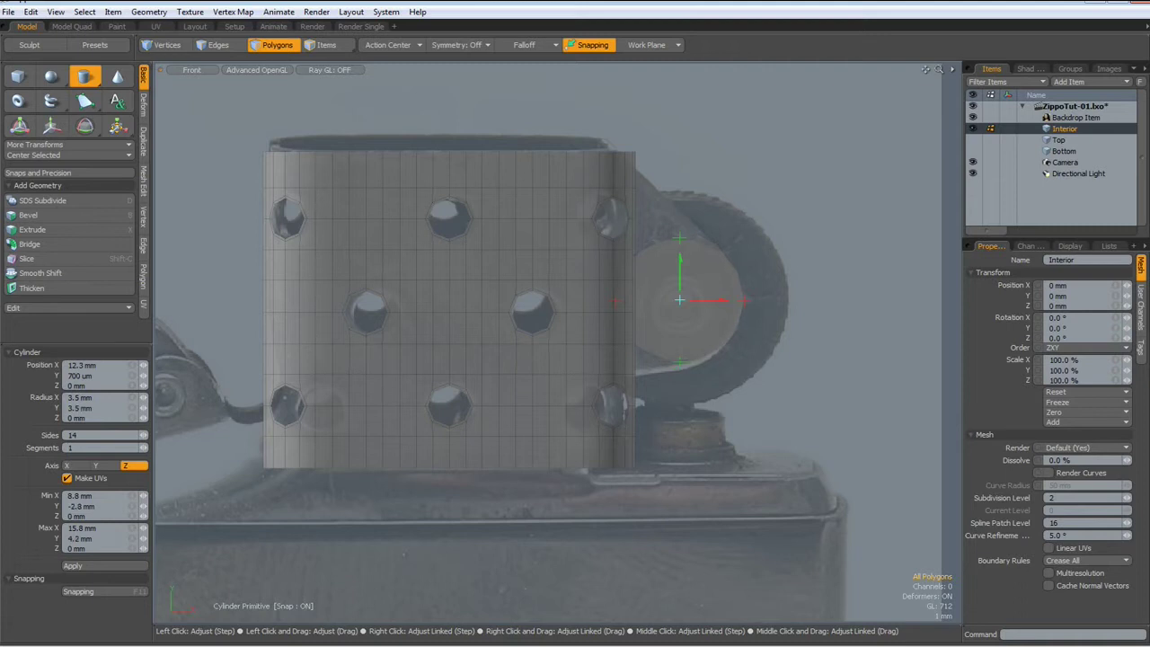
# - Set the disc's X and Y radii to 4 mm and move its centre to about X 11.8 mm, Y 650 um
pyautogui.click(104, 398)
pyautogui.write('4')
pyautogui.press('Tab')
pyautogui.write('4')
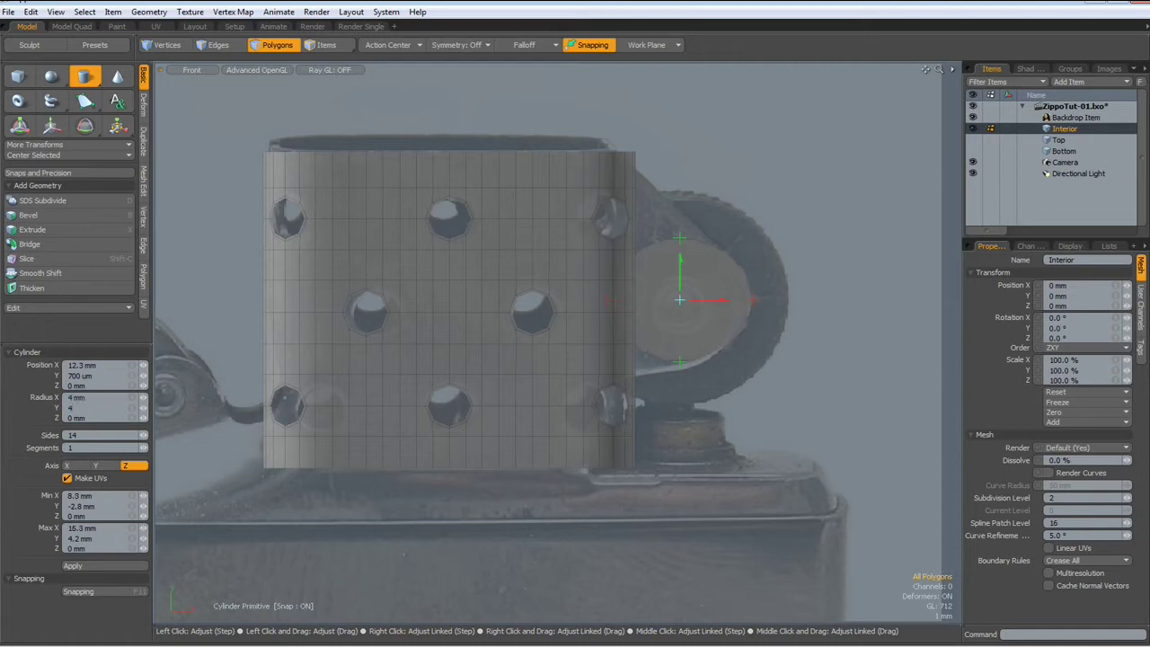
pyautogui.press('Tab')
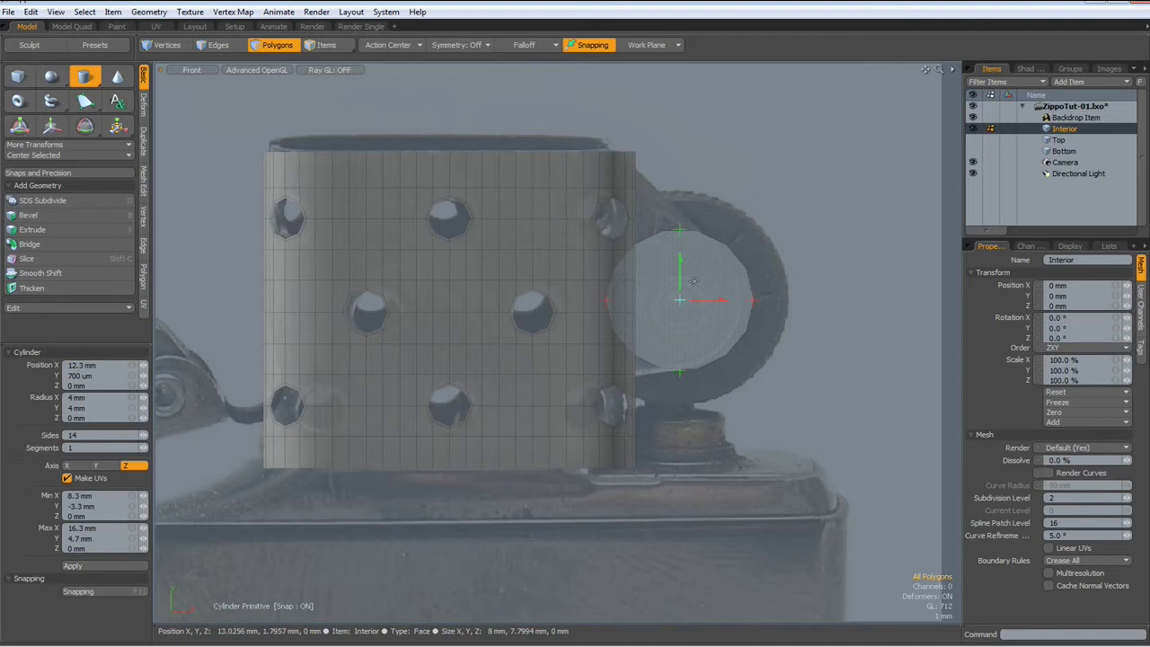
pyautogui.moveTo(679, 301); pyautogui.dragTo(670, 301)
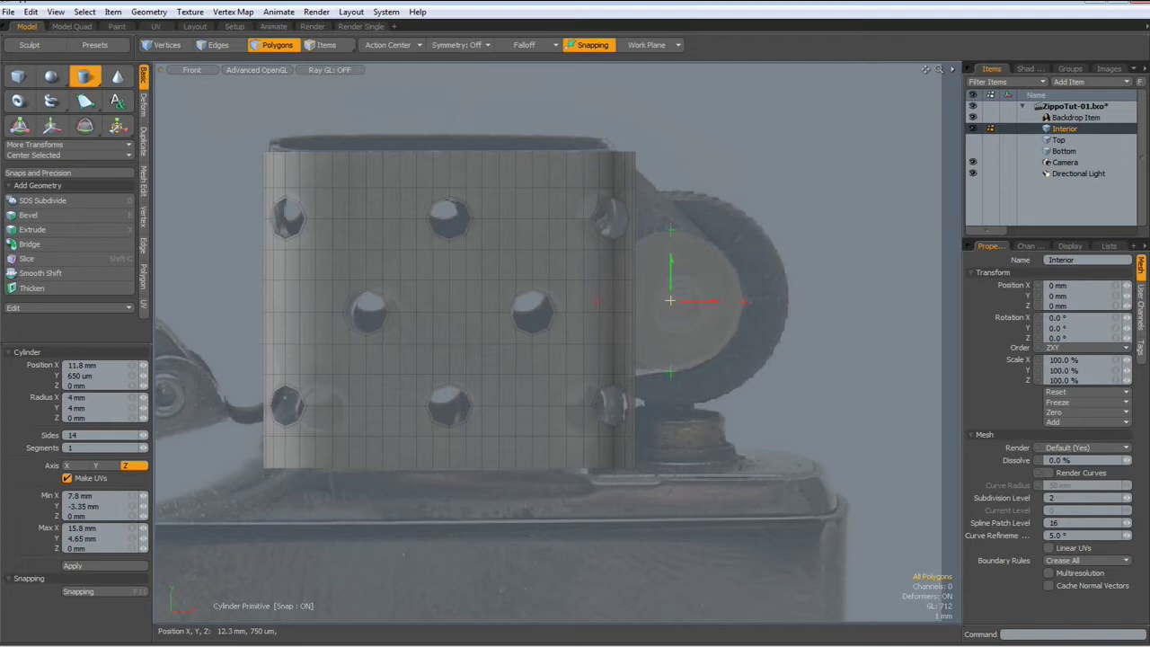
pyautogui.press('space')
# - Inset the disc's face with a Polygon Bevel, leaving a centre polygon about 2.7 mm across
pyautogui.click(686, 308)
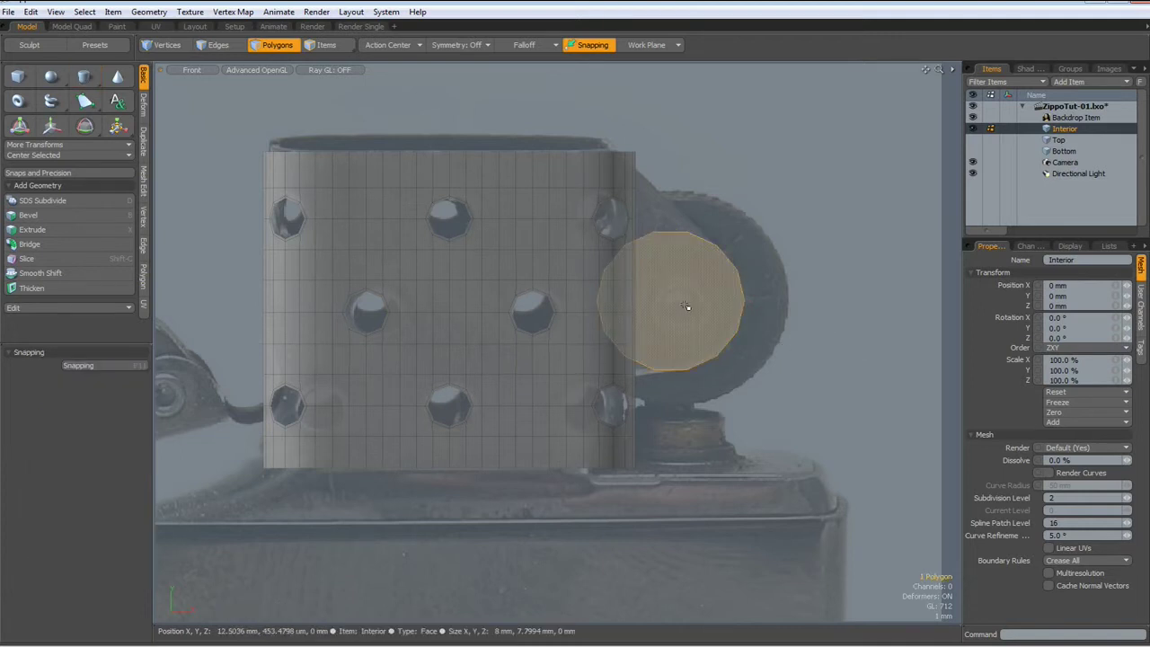
pyautogui.press('b')
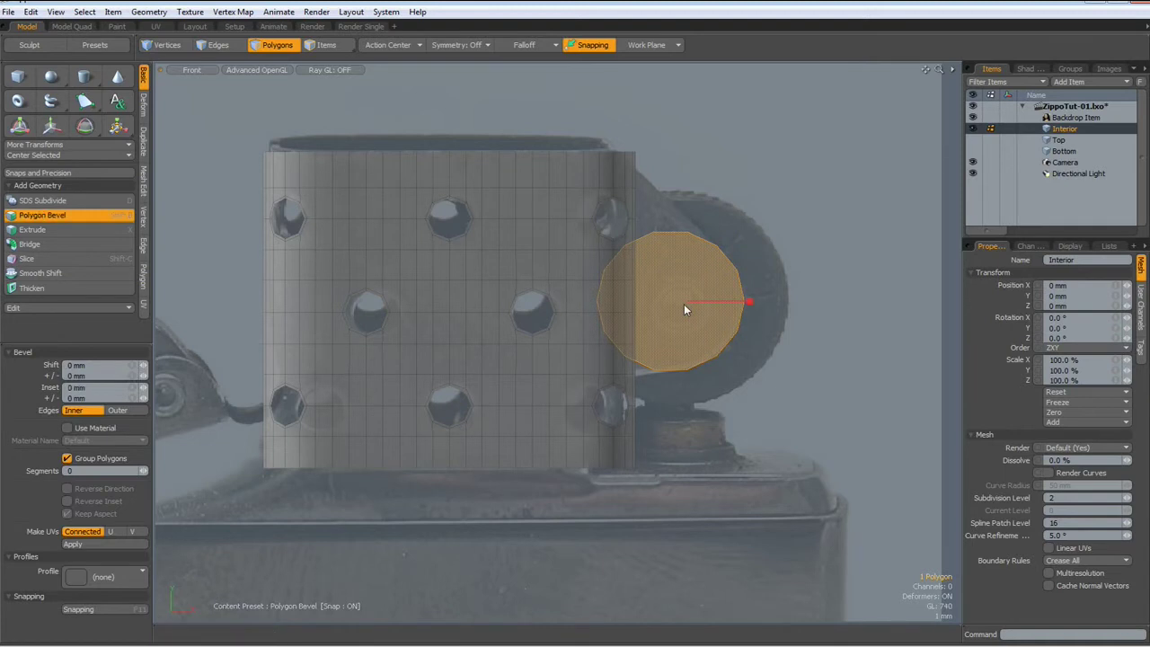
pyautogui.moveTo(686, 302)
pyautogui.mouseDown()
pyautogui.moveTo(789, 304)
pyautogui.moveTo(682, 304)
pyautogui.mouseUp()
pyautogui.press('space')
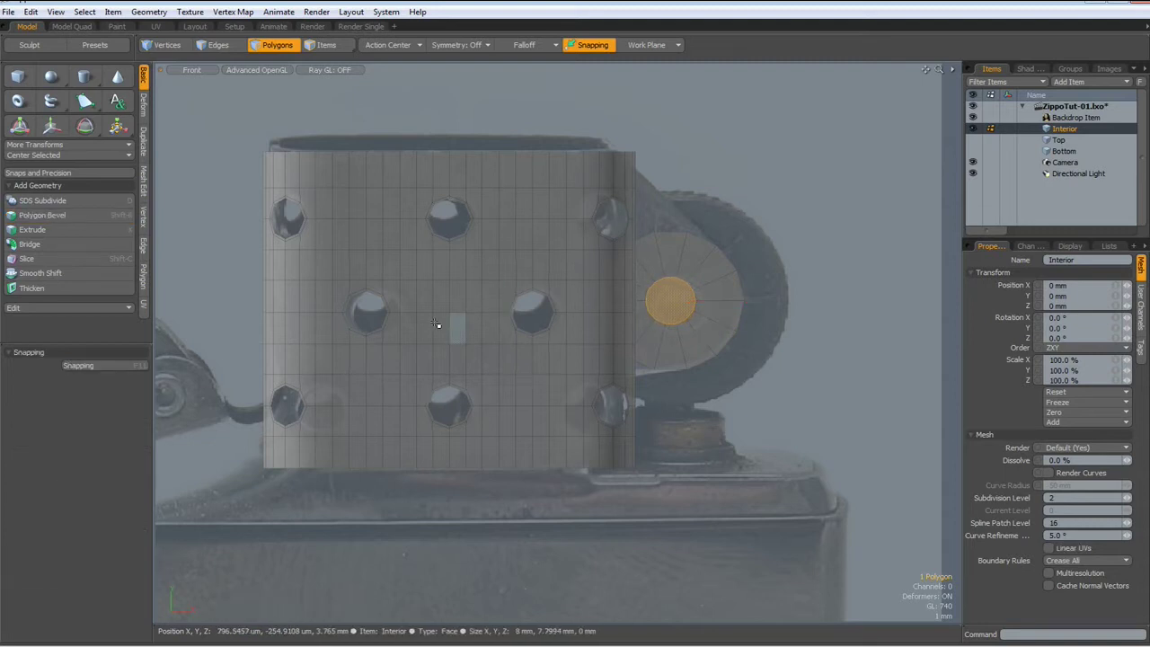
# - With the chimney's polygons hidden, flatten the disc's four chimney-side edges to 0% X scale and shift them outward to the chimney's side edge
pyautogui.doubleClick(582, 316)
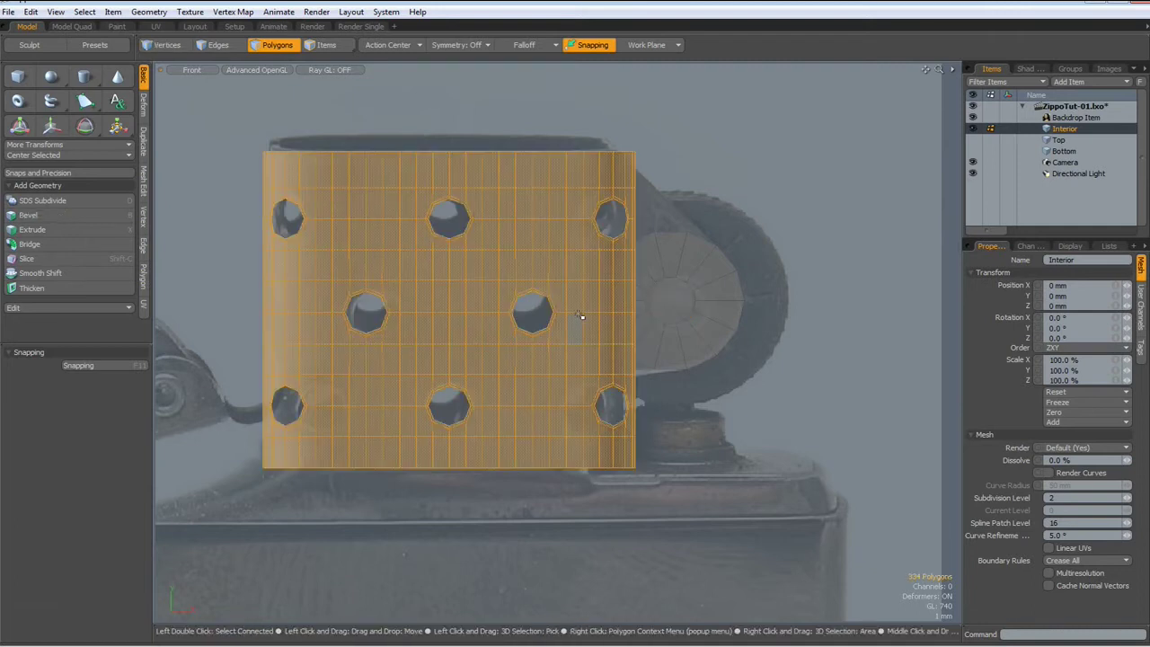
pyautogui.press('h')
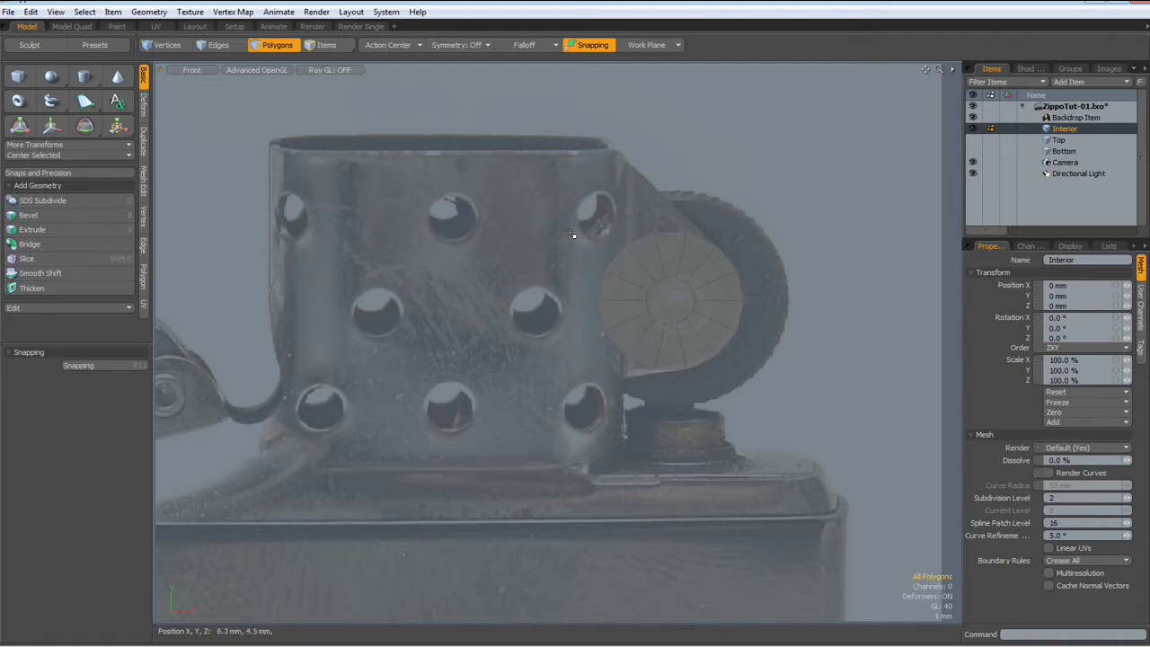
pyautogui.press('2')
pyautogui.moveTo(557, 210); pyautogui.dragTo(637, 410, button='right')
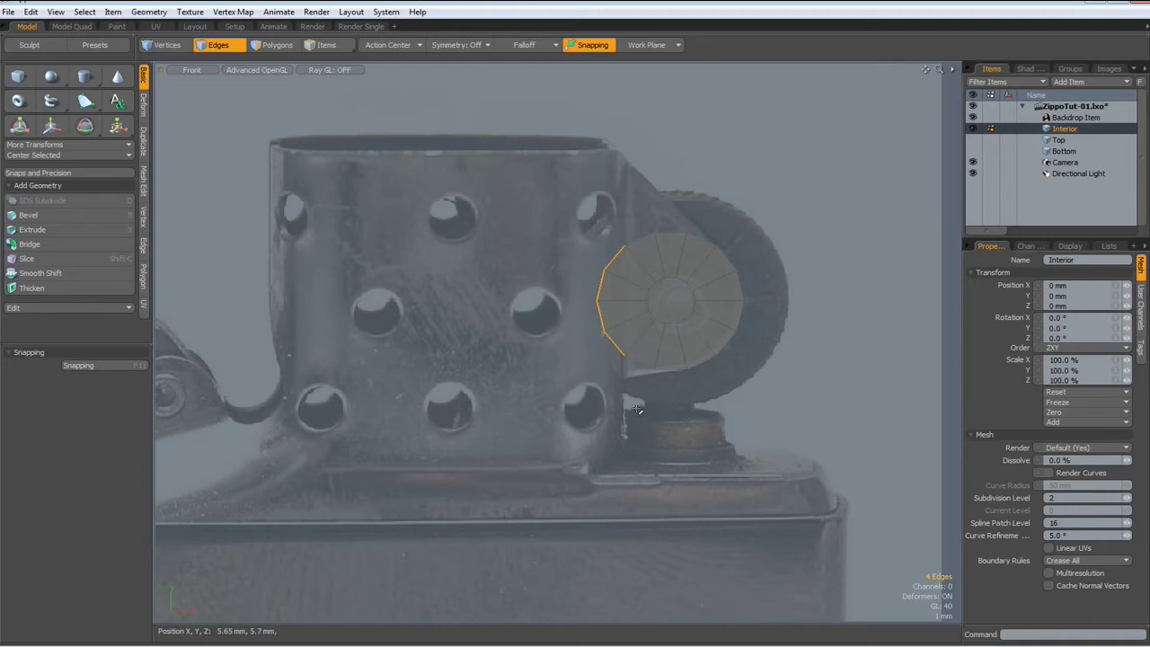
pyautogui.press('r')
pyautogui.moveTo(690, 303); pyautogui.dragTo(610, 301)
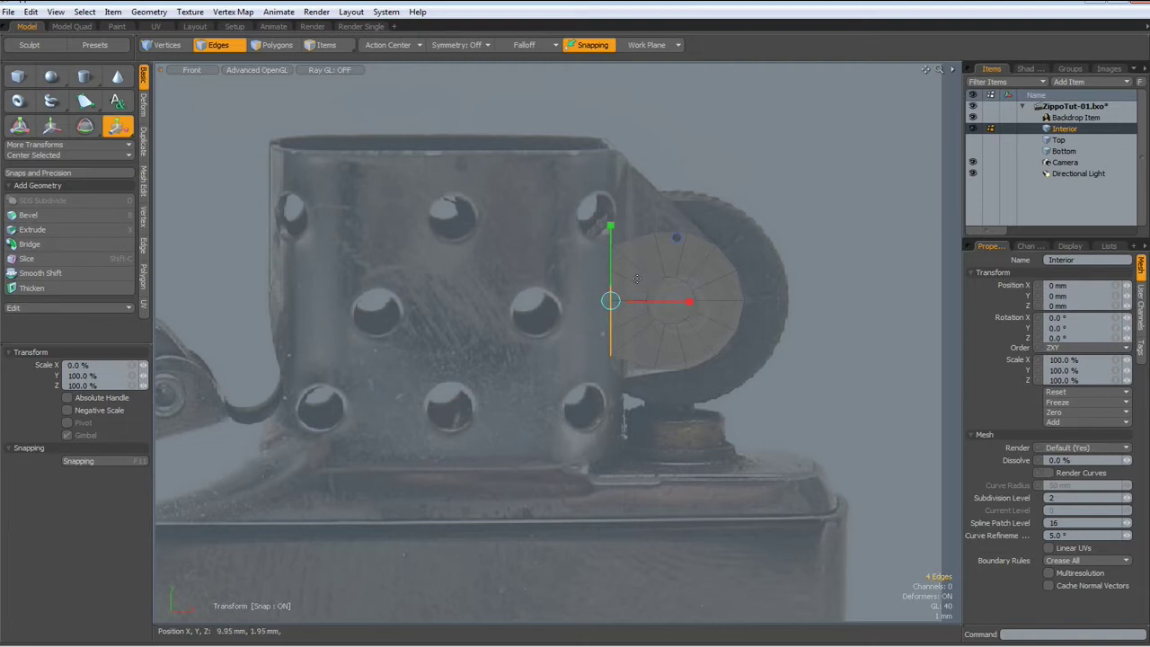
pyautogui.press('w')
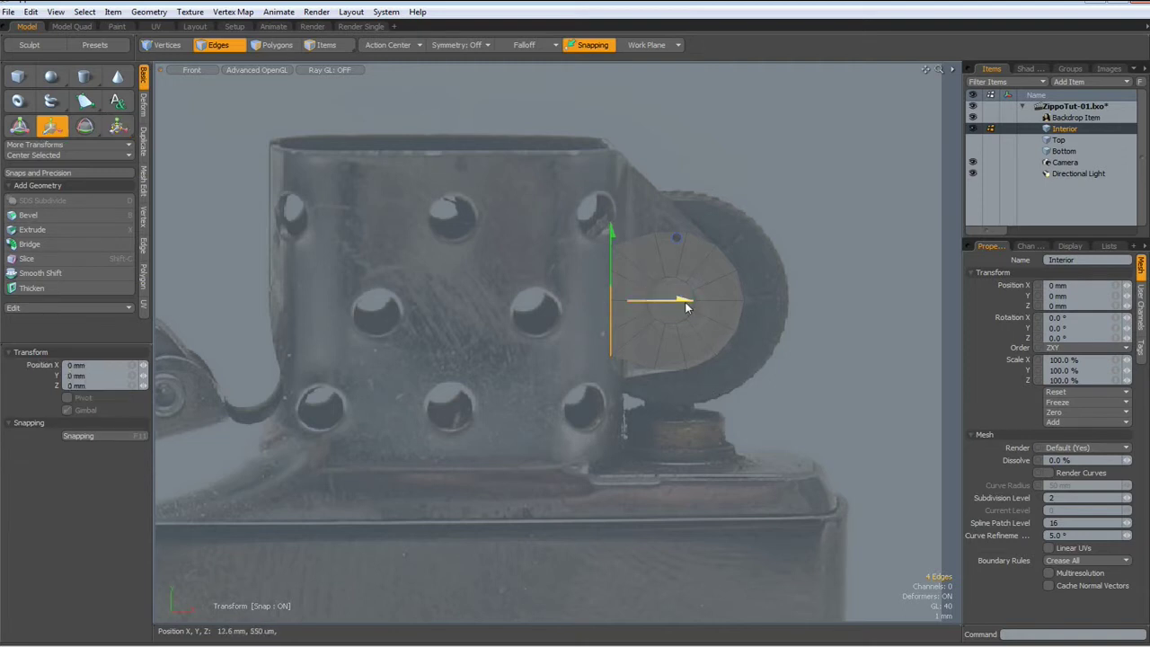
pyautogui.moveTo(681, 303); pyautogui.dragTo(707, 301)
pyautogui.press('space')
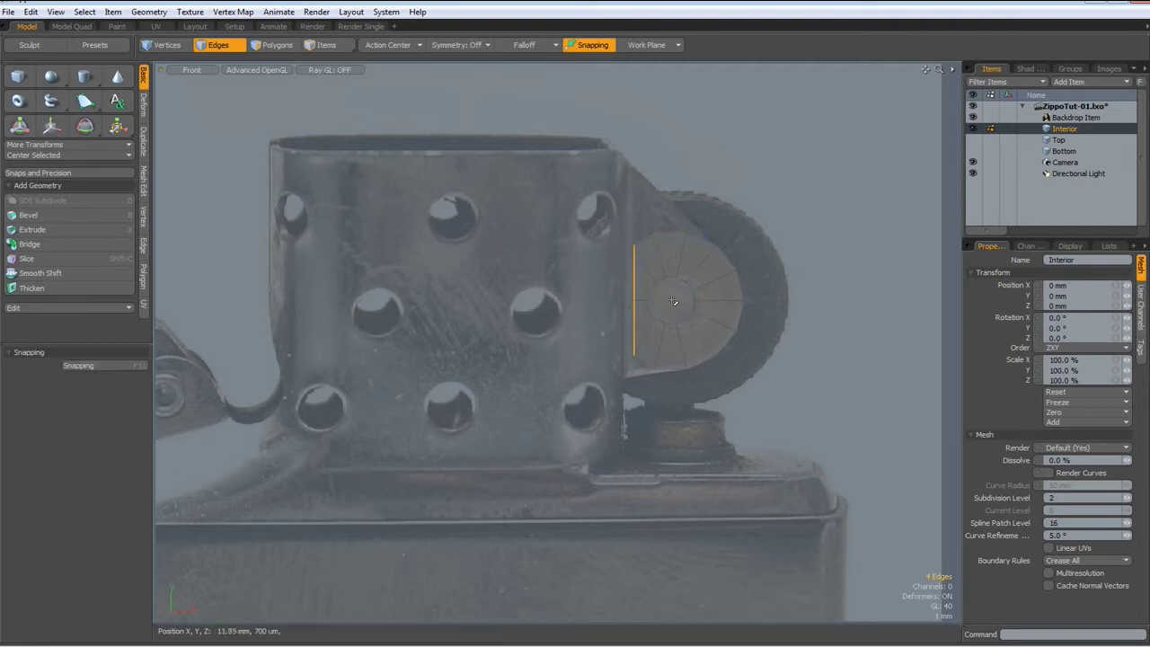
# - Inset the disc's centre polygon by about 310 um and delete the inner polygon to open a hole
pyautogui.press('space')
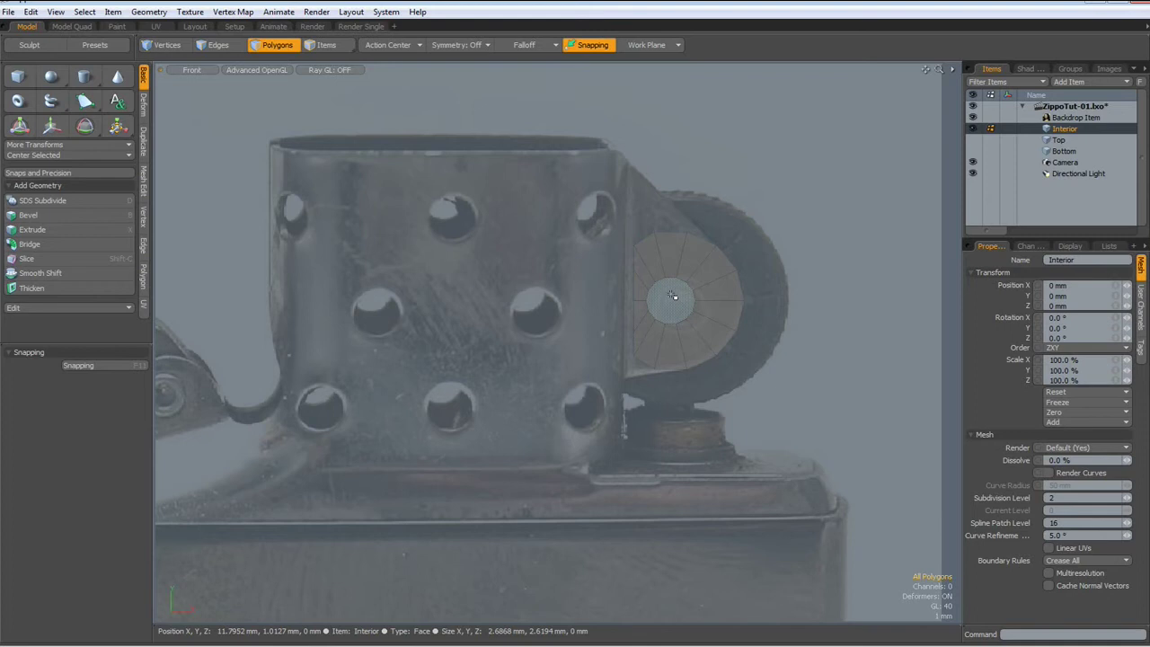
pyautogui.click(673, 298)
pyautogui.press('b')
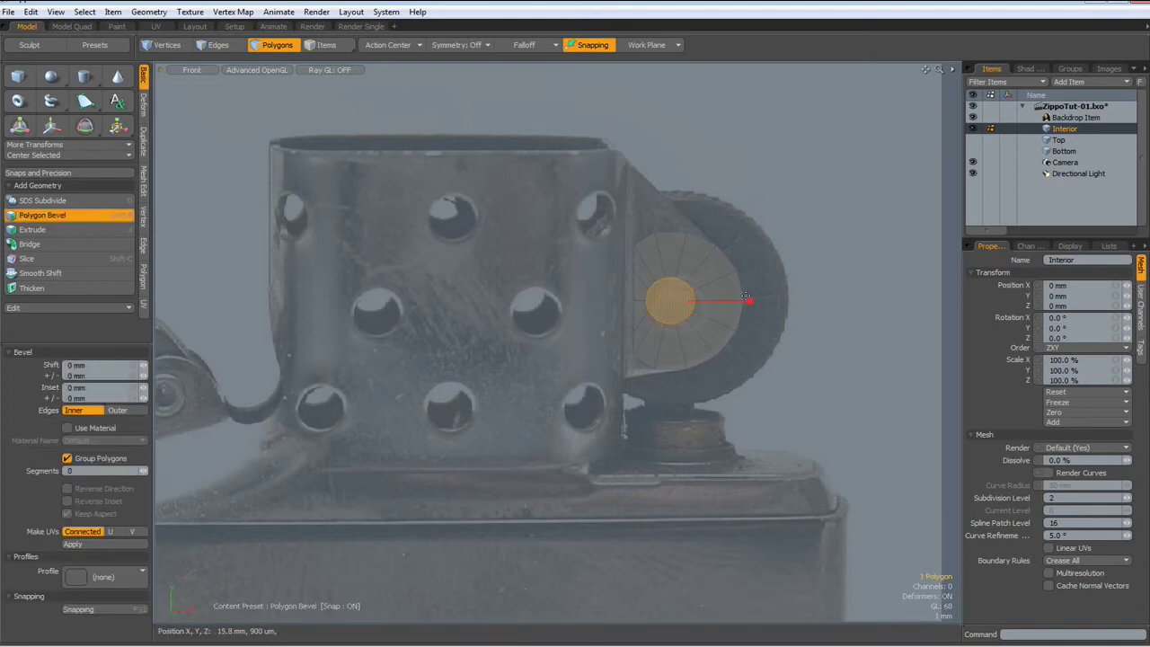
pyautogui.moveTo(746, 297); pyautogui.dragTo(739, 298)
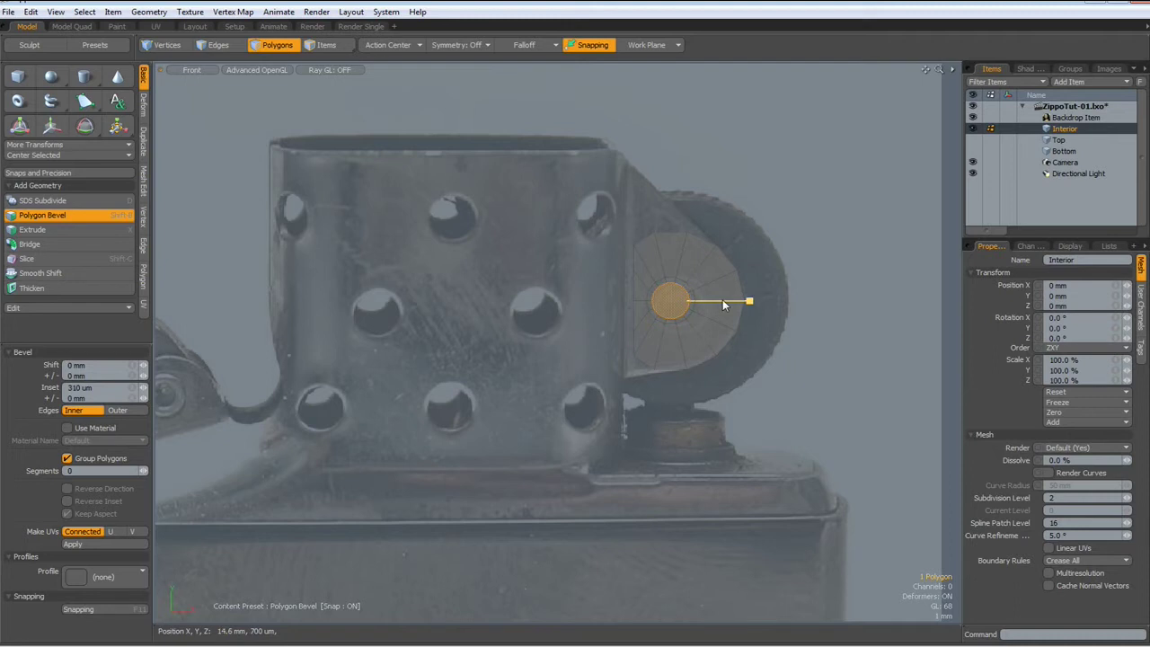
pyautogui.press('Delete')
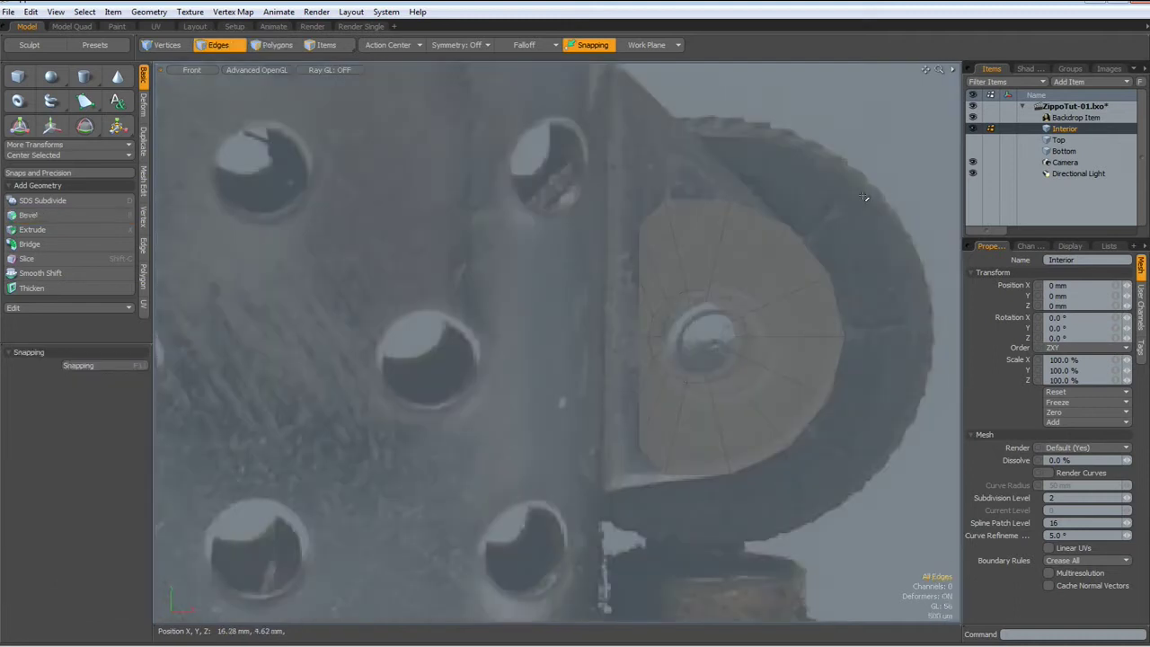
# - Unhide the chimney's polygons and hide the backdrop image to view the side plate in perspective
pyautogui.press('u')
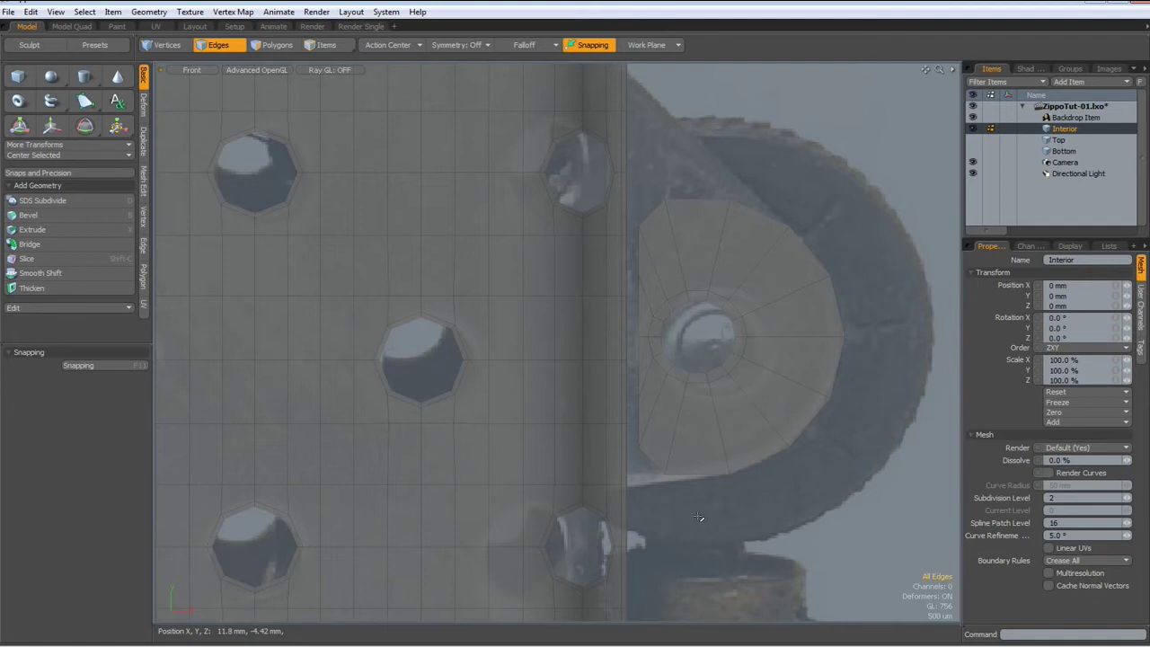
pyautogui.scroll(-2, 699, 514)
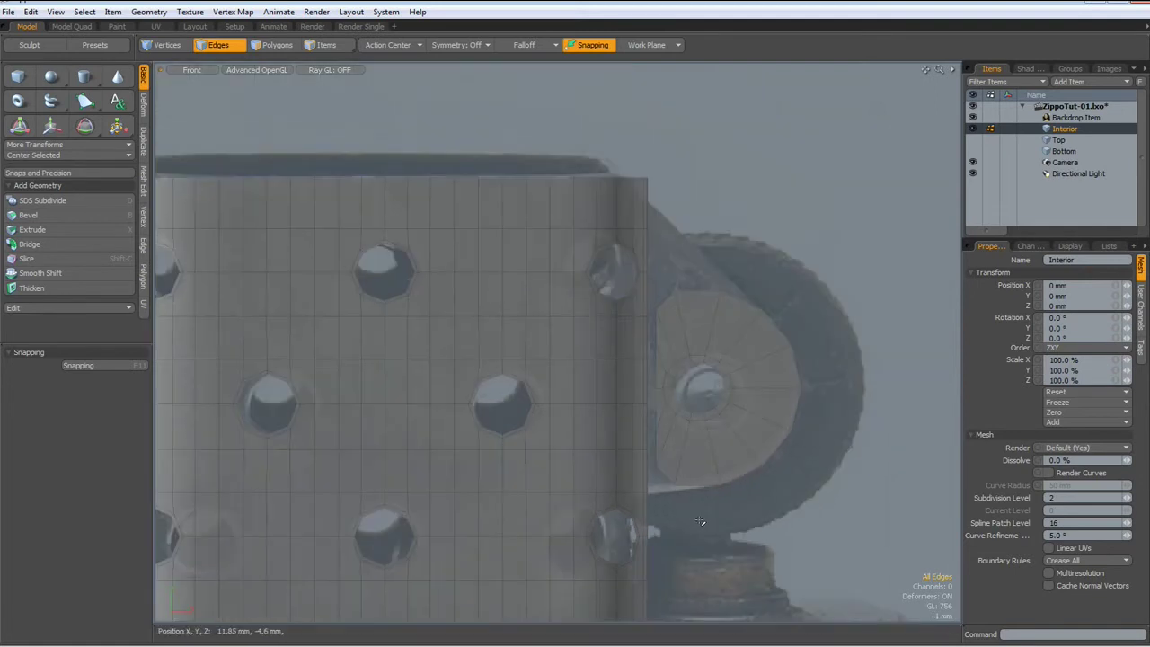
pyautogui.keyDown('alt'); pyautogui.moveTo(701, 516); pyautogui.dragTo(678, 337); pyautogui.keyUp('alt')
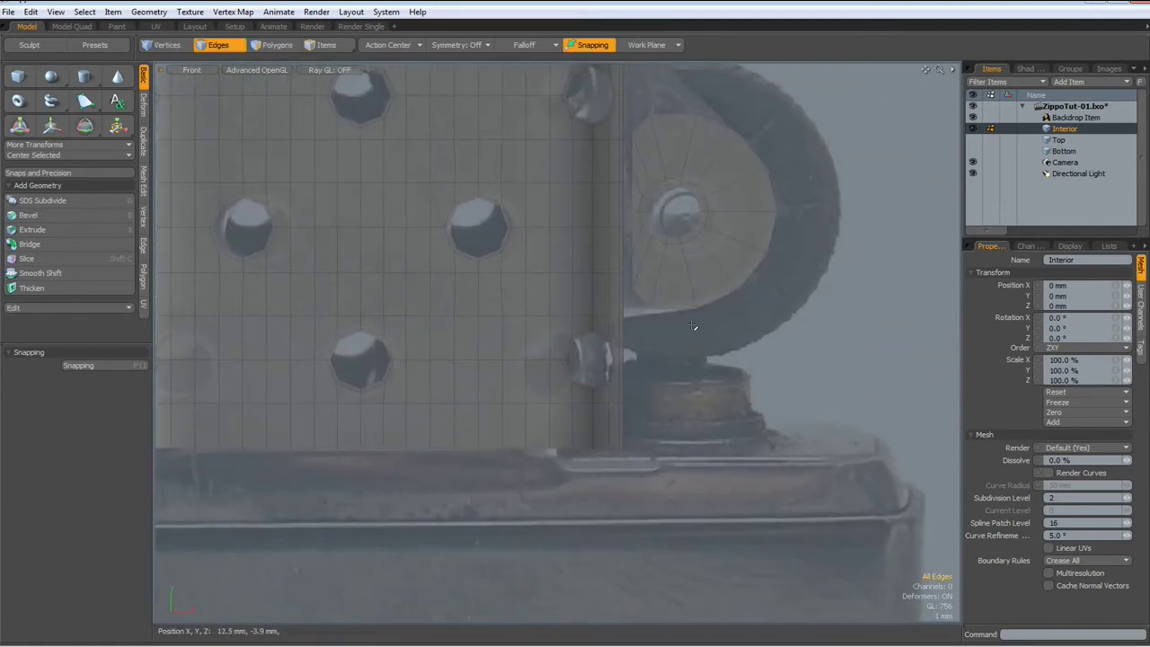
pyautogui.hotkey('ctrl', 'space')
pyautogui.click(722, 309)
pyautogui.keyDown('alt'); pyautogui.moveTo(719, 314); pyautogui.dragTo(585, 341); pyautogui.keyUp('alt')
pyautogui.press('2')
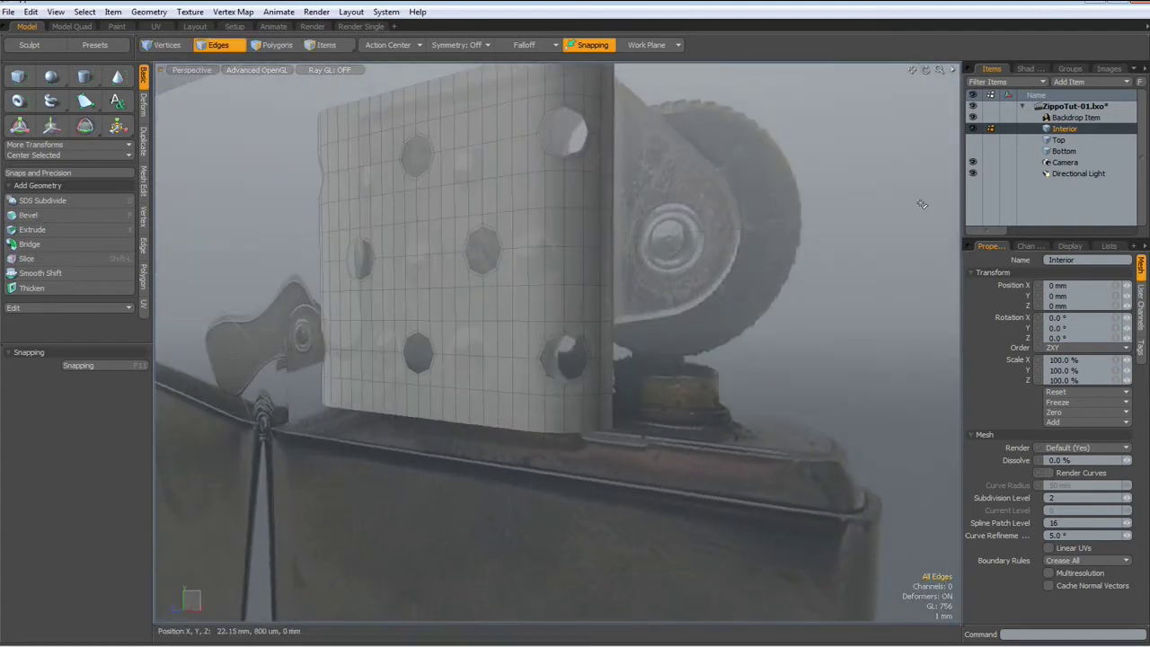
pyautogui.click(972, 117)
pyautogui.keyDown('alt'); pyautogui.moveTo(669, 335); pyautogui.dragTo(701, 350); pyautogui.keyUp('alt')
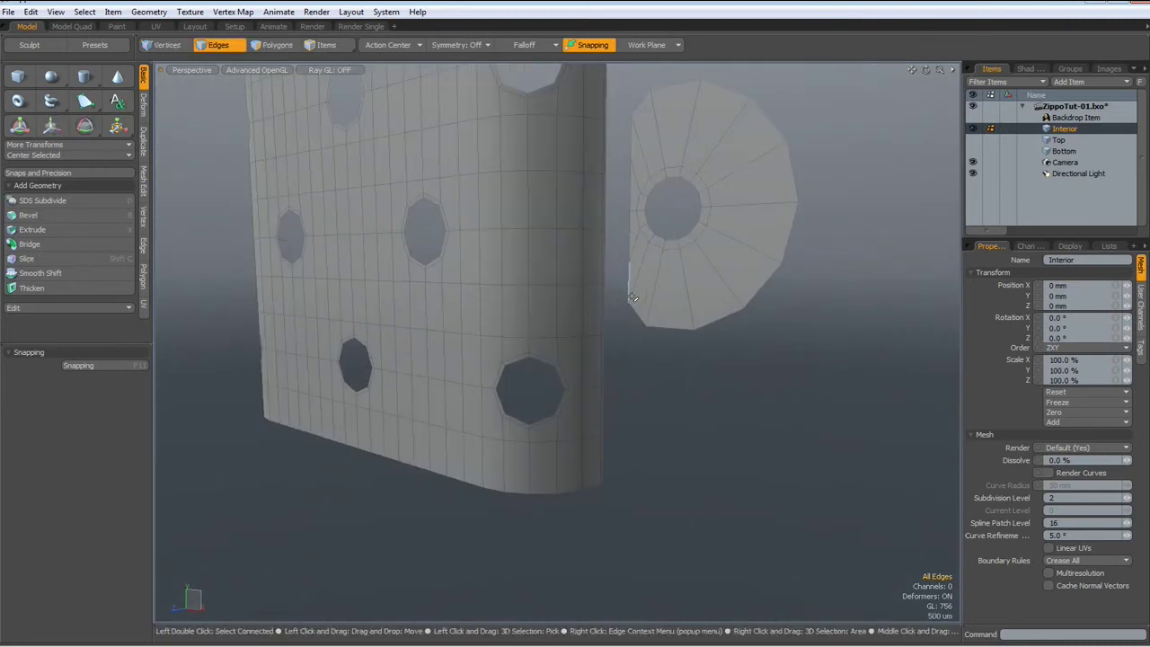
# - Join the side plate's lower chimney-side corner vertex to the nearby vertex on the chimney's side edge
pyautogui.press('1')
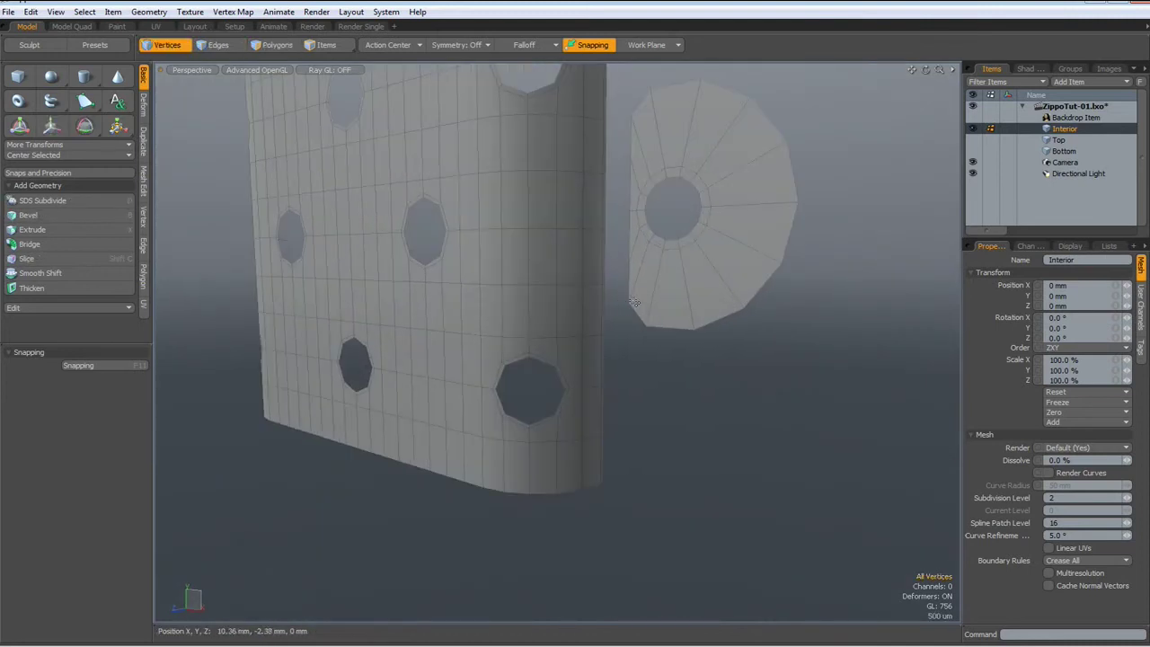
pyautogui.keyDown('alt'); pyautogui.moveTo(635, 303); pyautogui.dragTo(526, 381); pyautogui.keyUp('alt')
pyautogui.press('2')
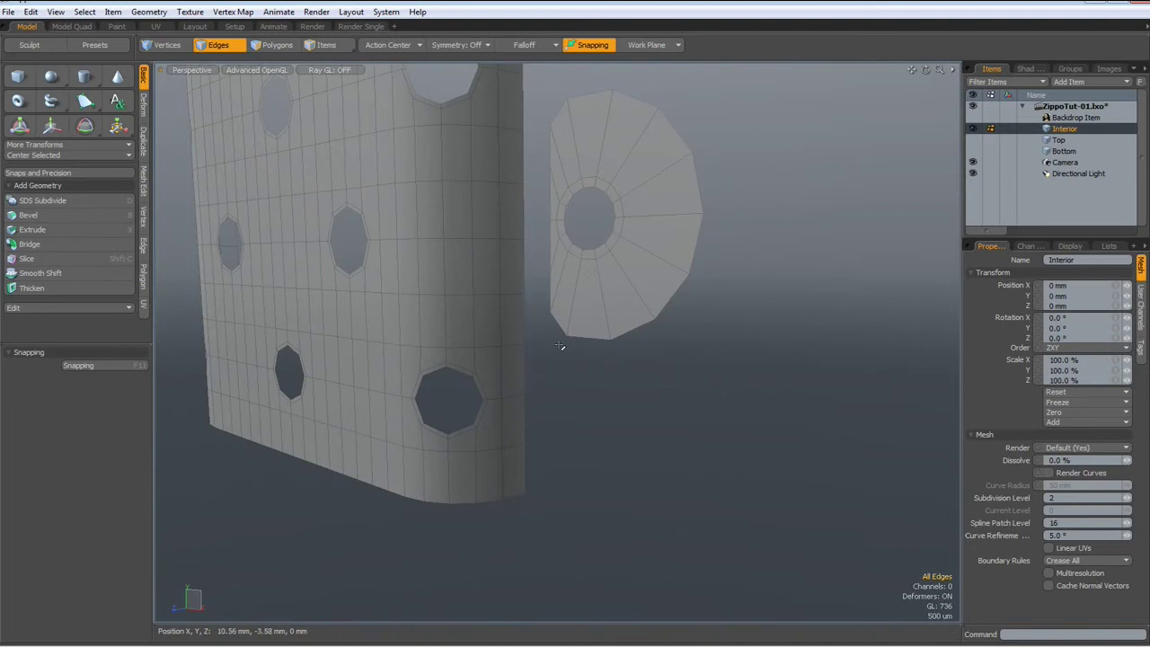
pyautogui.press('1')
pyautogui.click(551, 323)
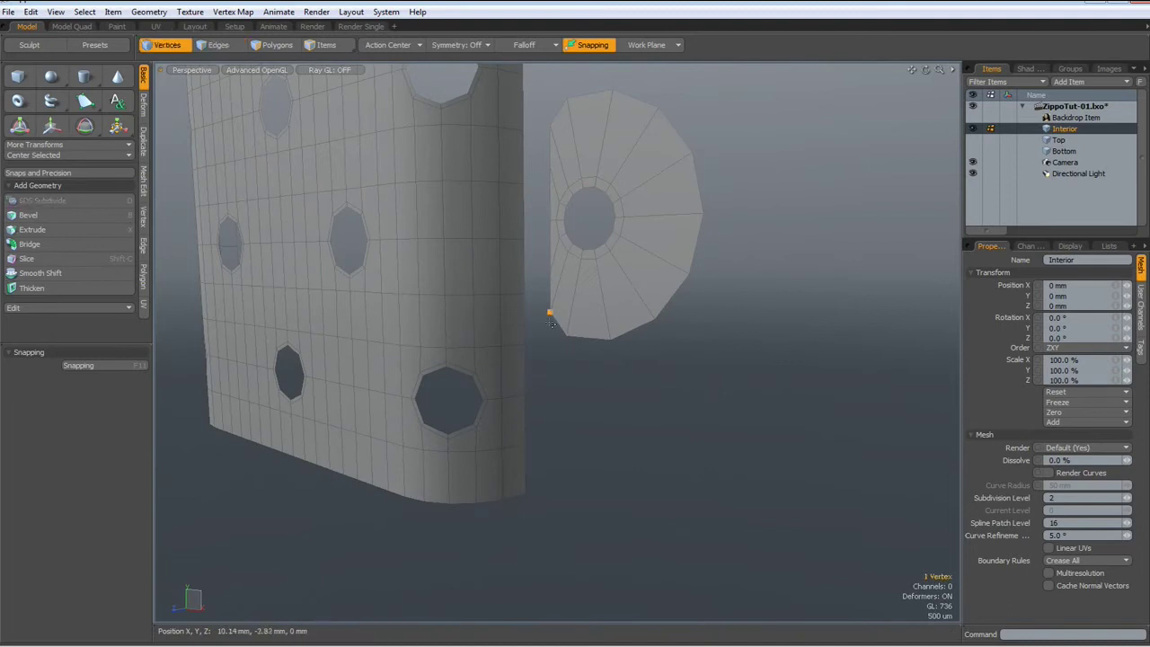
pyautogui.keyDown('shift'); pyautogui.click(525, 343); pyautogui.keyUp('shift')
pyautogui.press('p')
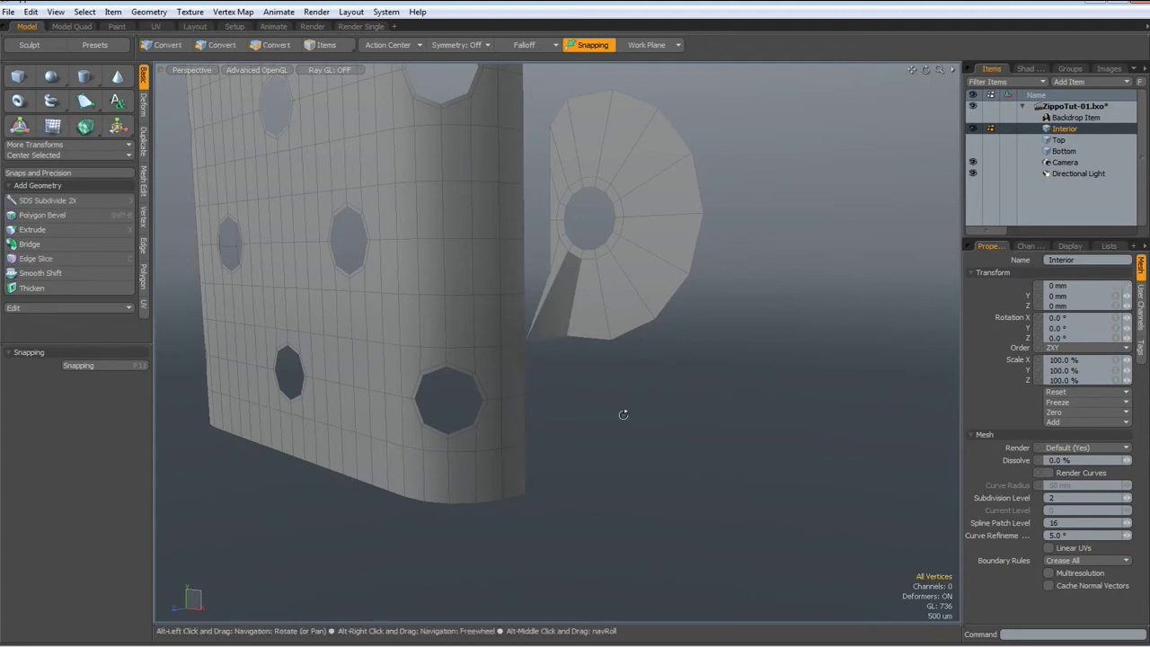
# - Move the side plate's unjoined vertices 920 um in Z to line up with the chimney's edge
pyautogui.keyDown('alt'); pyautogui.moveTo(624, 414); pyautogui.dragTo(682, 420); pyautogui.keyUp('alt')
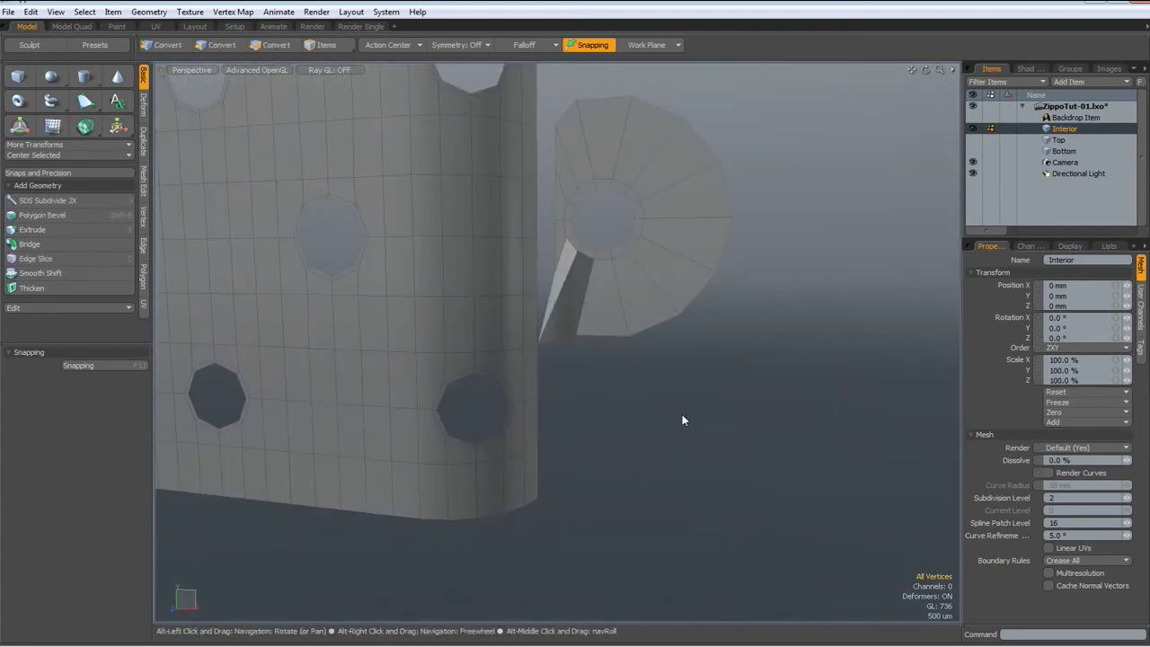
pyautogui.press('KP_1')
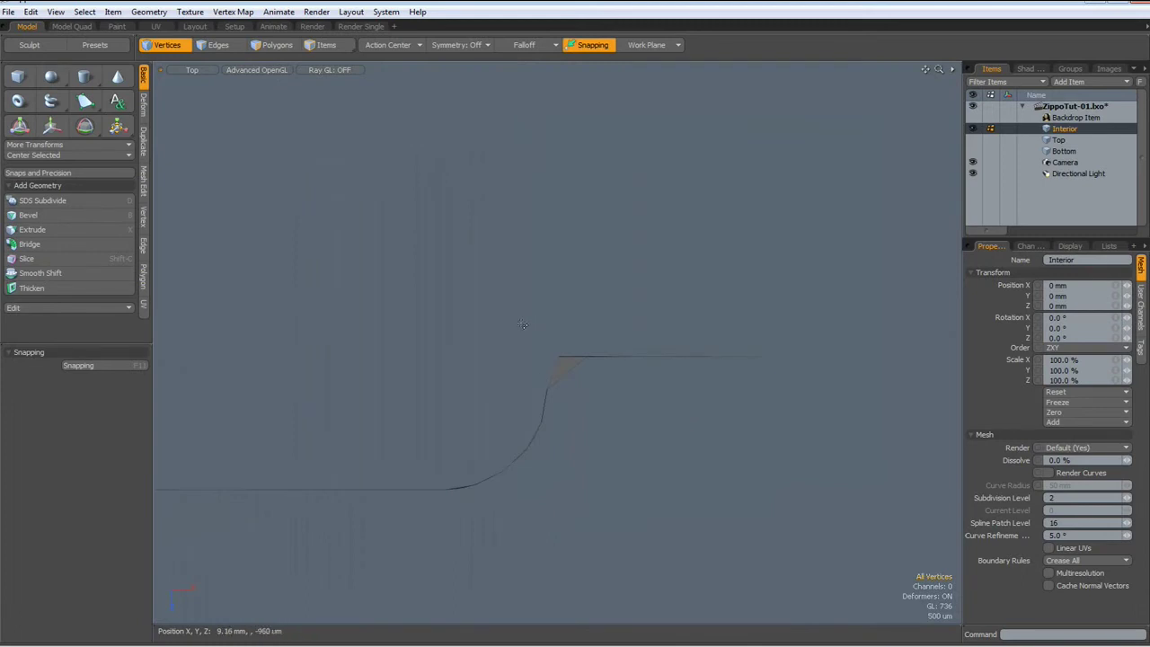
pyautogui.moveTo(520, 326); pyautogui.dragTo(817, 367)
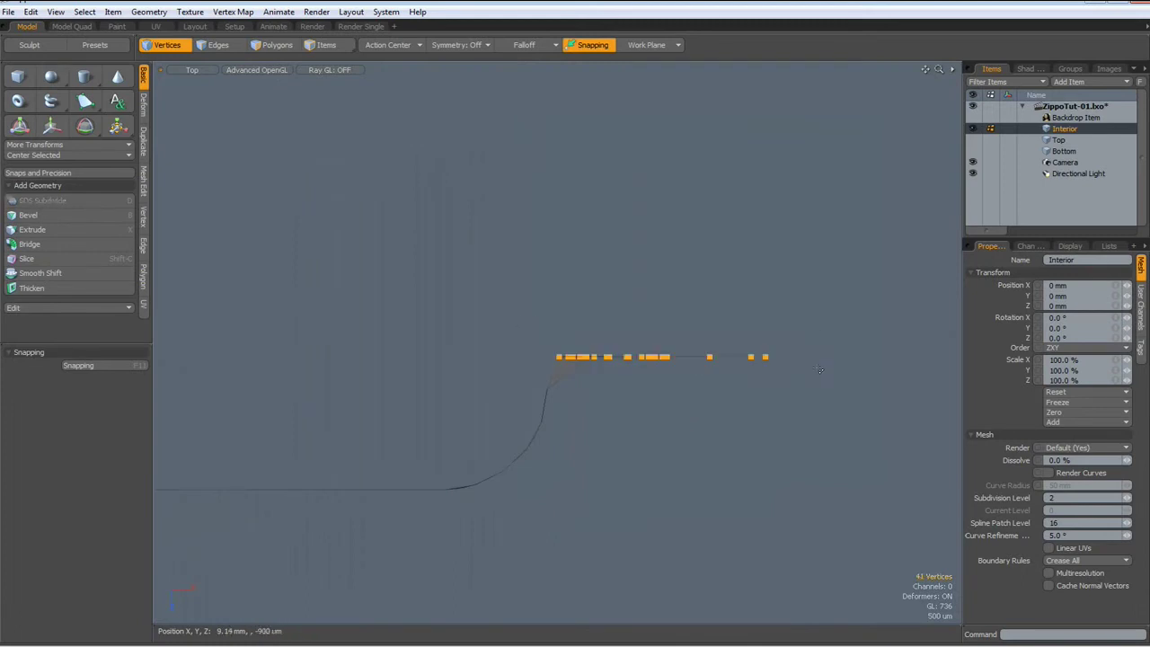
pyautogui.press('w')
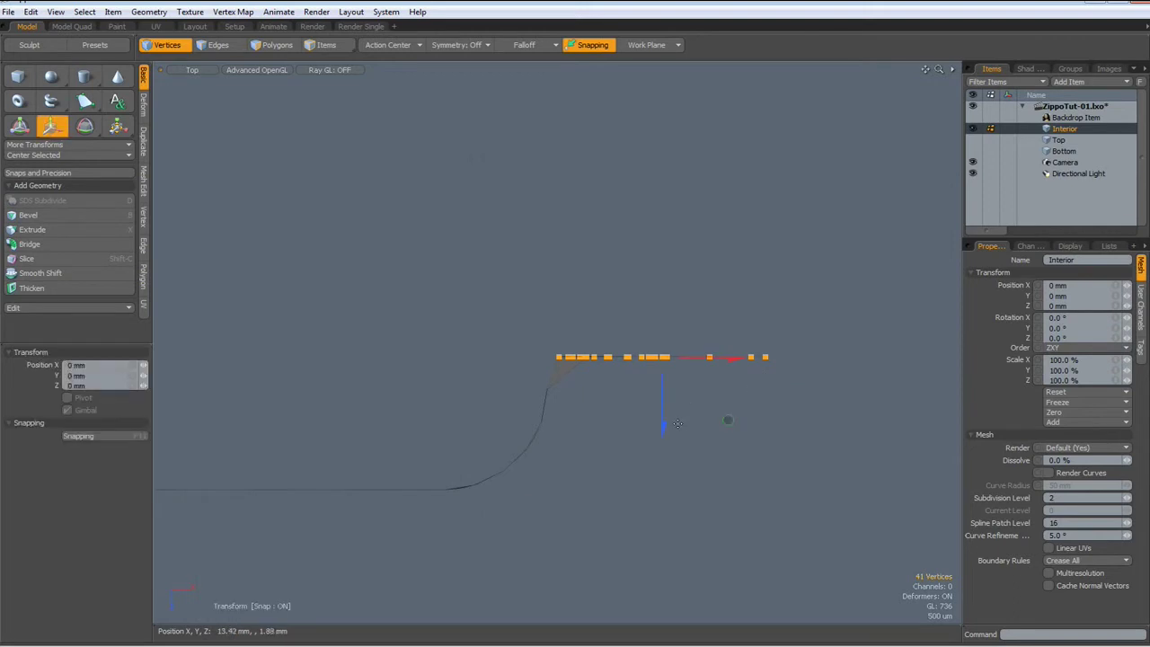
pyautogui.moveTo(663, 422); pyautogui.dragTo(662, 453)
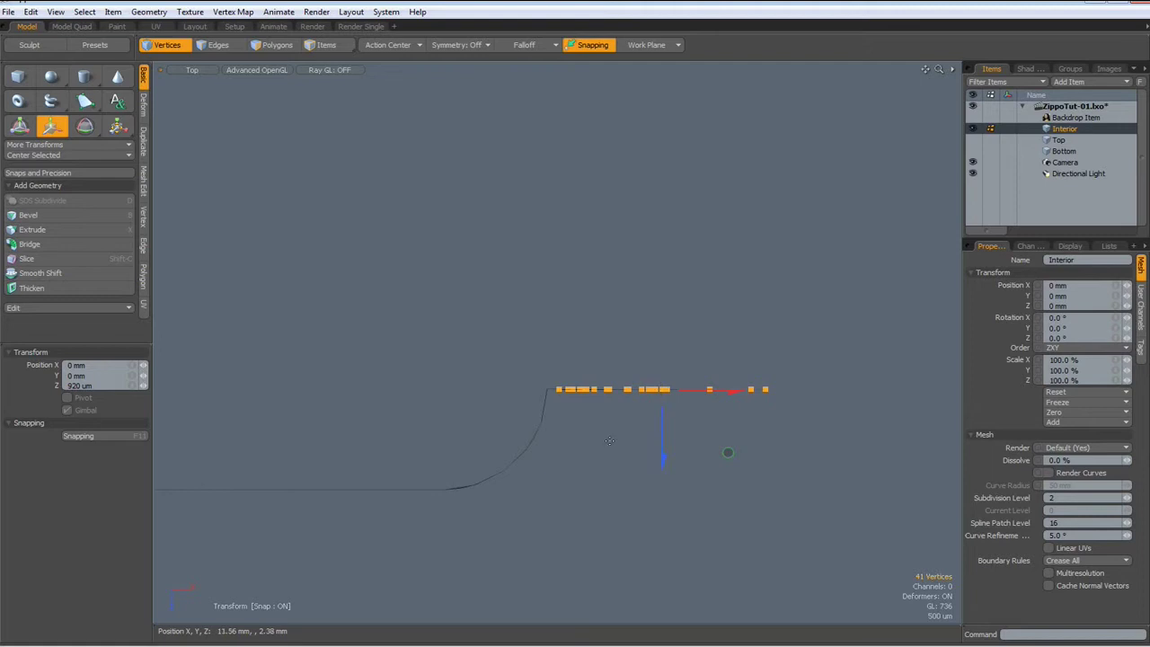
pyautogui.moveTo(492, 339); pyautogui.dragTo(520, 347)
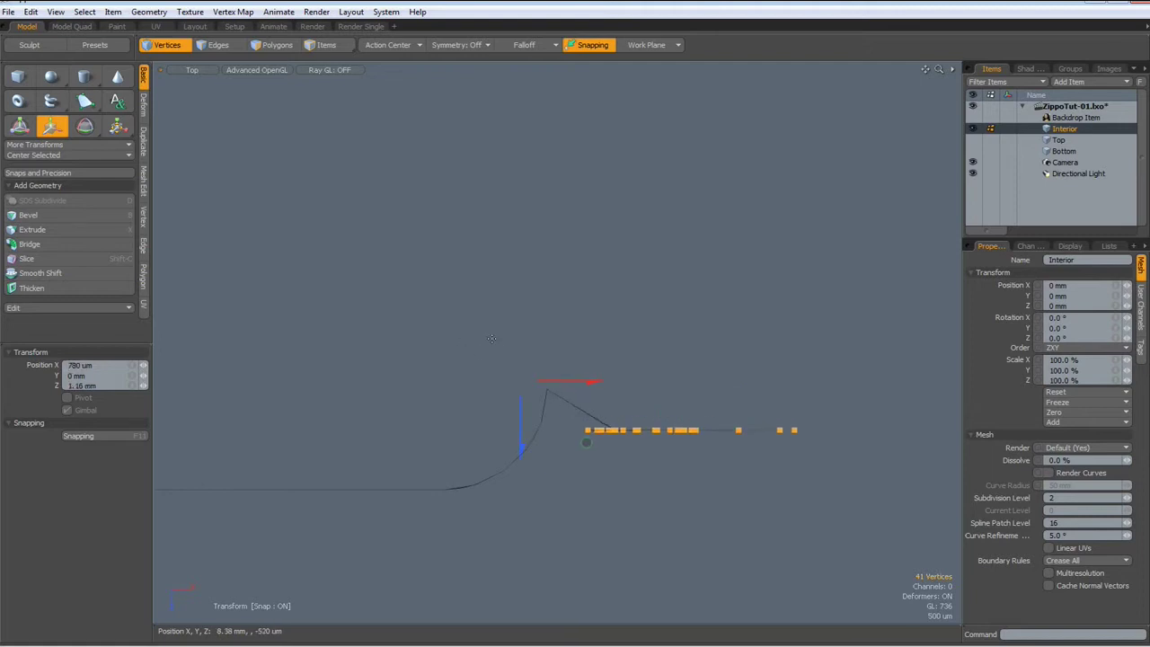
pyautogui.hotkey('ctrl', 'z')
pyautogui.press('space')
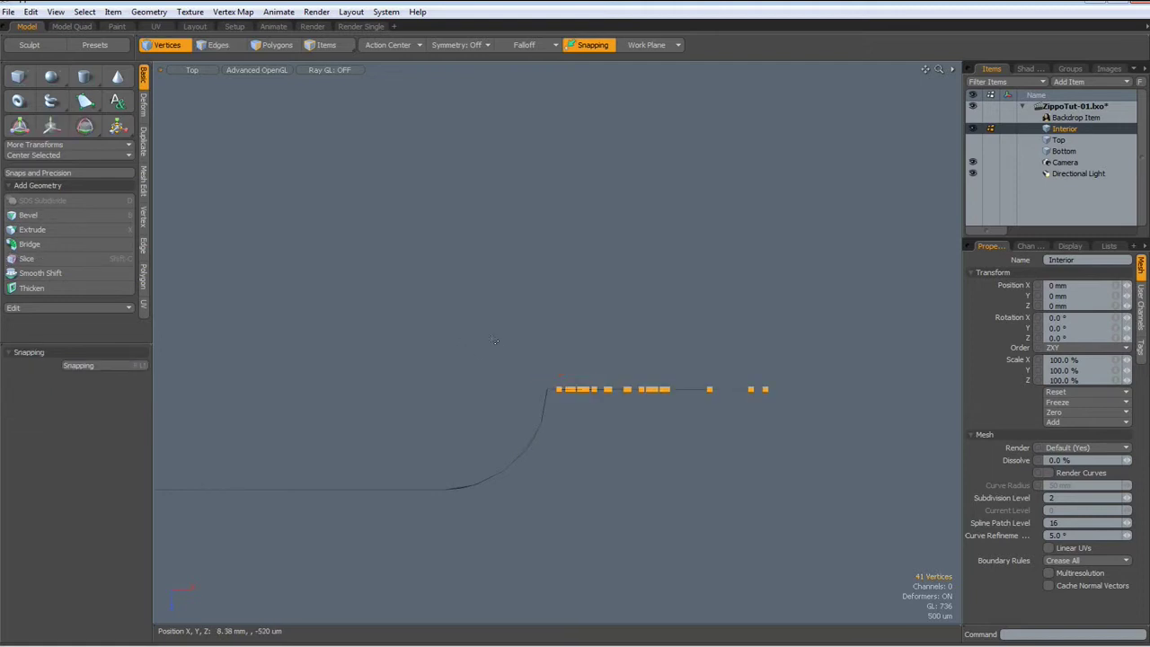
# - Flatten all side plate vertices together with the chimney's edge vertices into one plane along Z
pyautogui.moveTo(515, 351); pyautogui.dragTo(831, 394, button='right')
pyautogui.press('r')
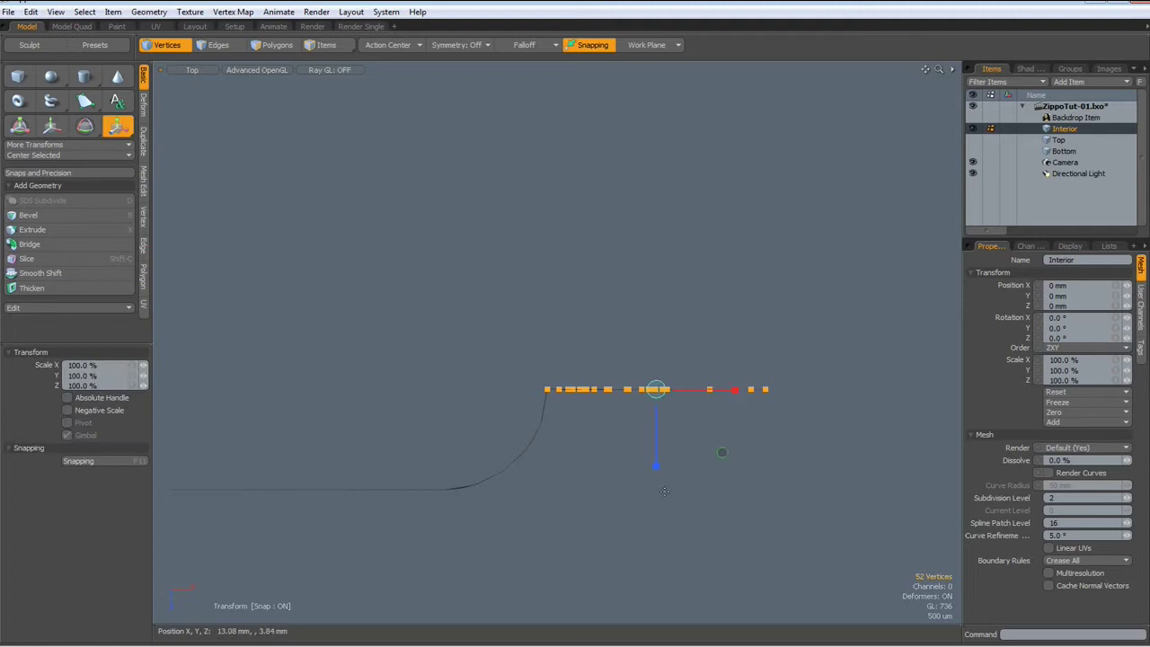
pyautogui.moveTo(657, 465); pyautogui.dragTo(656, 390)
pyautogui.press('space')
pyautogui.click(693, 329)
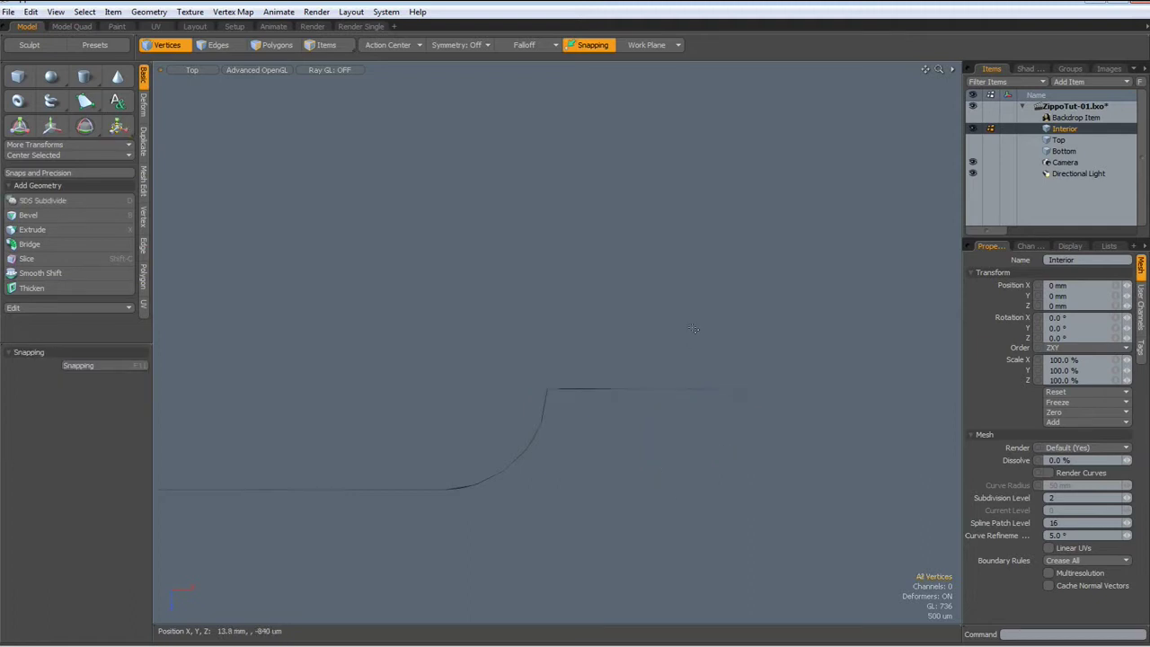
# - Join the side plate's next two chimney-side vertices above the lower corner to their neighbouring vertices on the chimney's side edge in perspective
pyautogui.hotkey('ctrl', 'space')
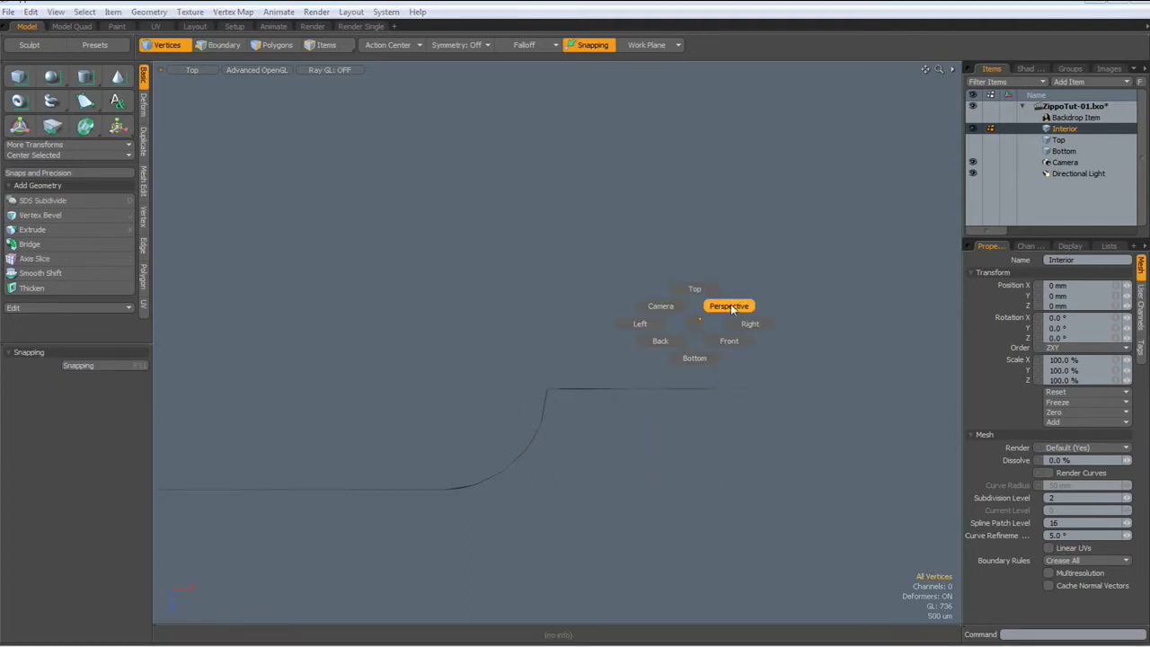
pyautogui.click(735, 309)
pyautogui.moveTo(645, 468)
pyautogui.keyDown('alt'); pyautogui.mouseDown()
pyautogui.moveTo(624, 452)
pyautogui.moveTo(648, 473)
pyautogui.mouseUp(); pyautogui.keyUp('alt')
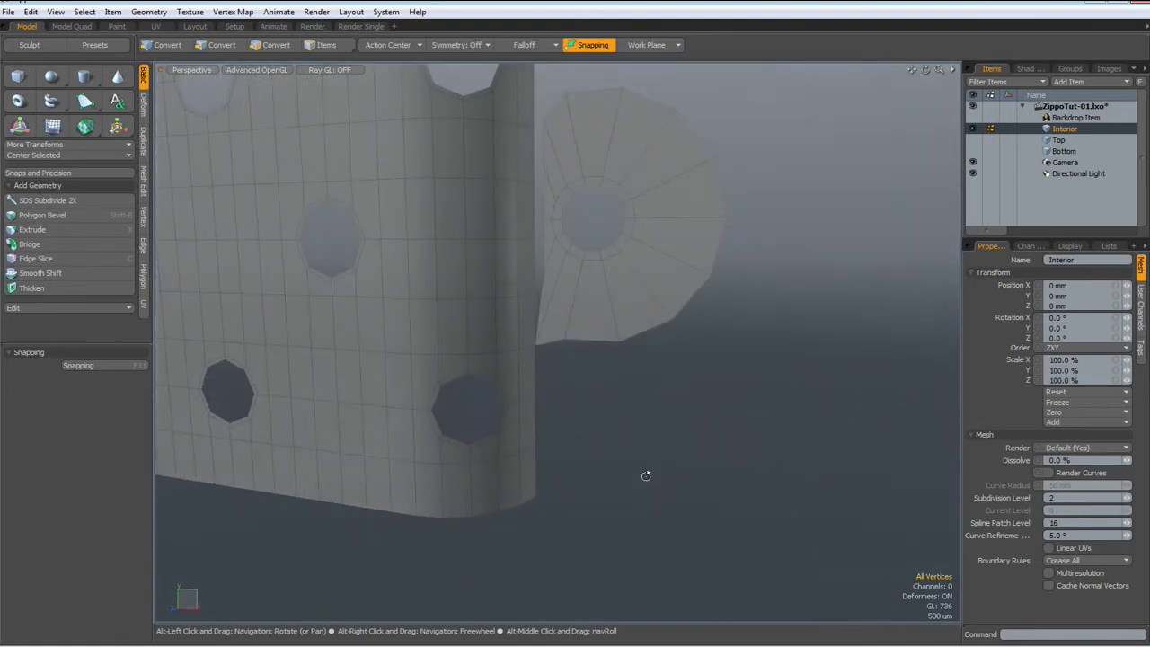
pyautogui.scroll(4, 541, 269)
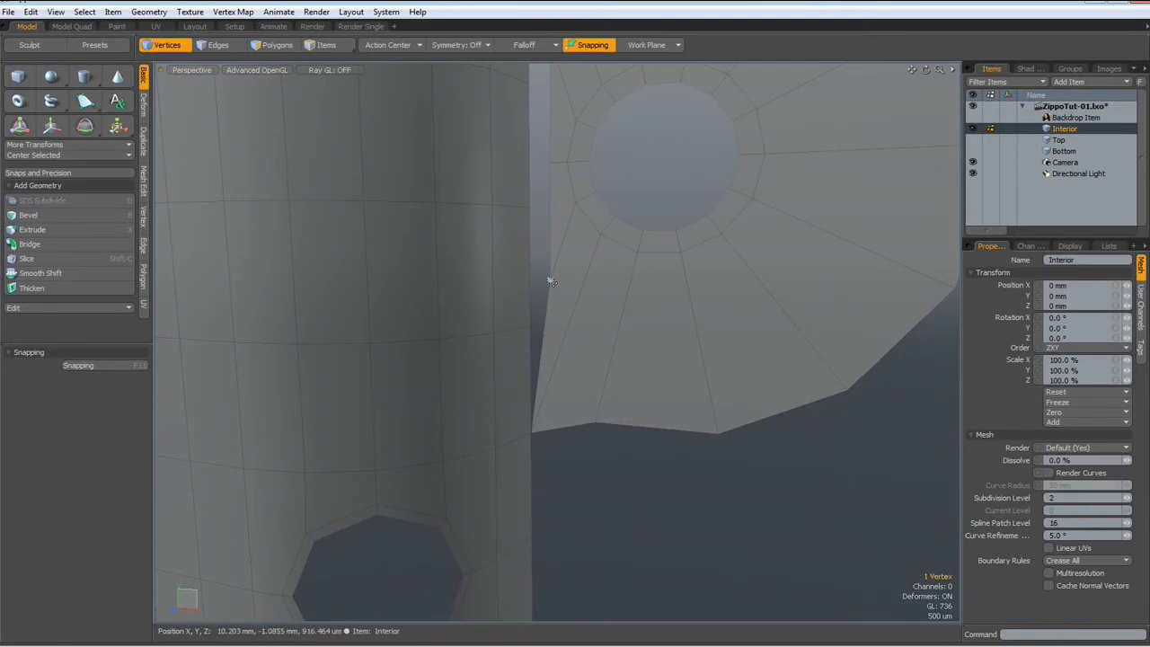
pyautogui.click(550, 281)
pyautogui.keyDown('shift'); pyautogui.click(530, 327); pyautogui.keyUp('shift')
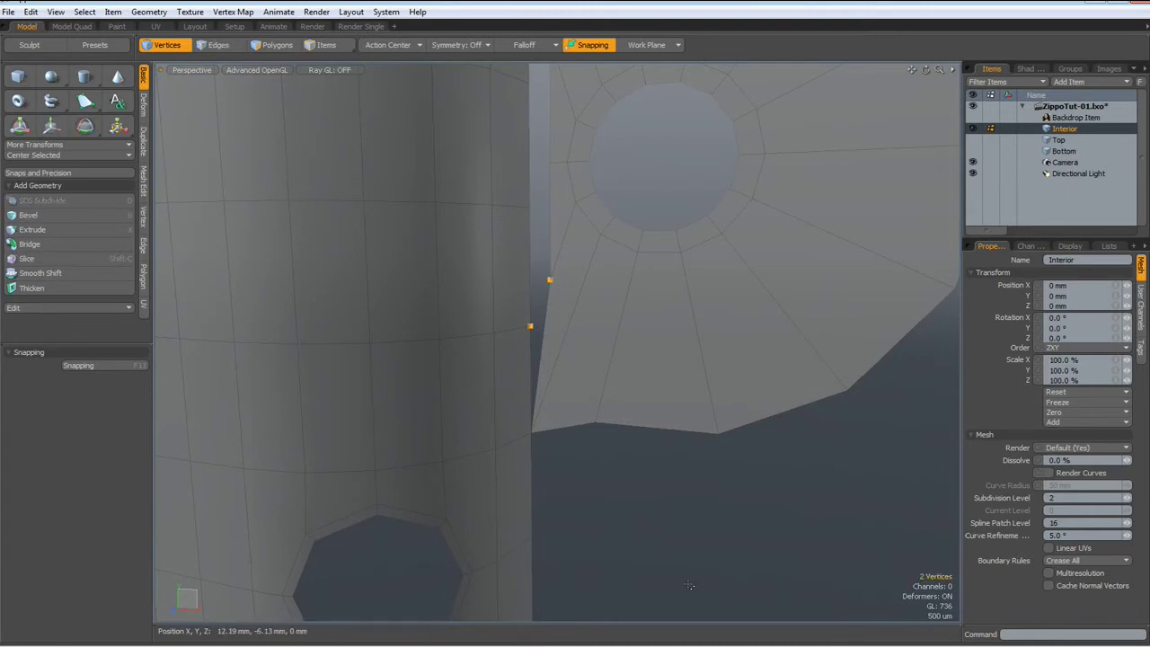
pyautogui.press('Home')
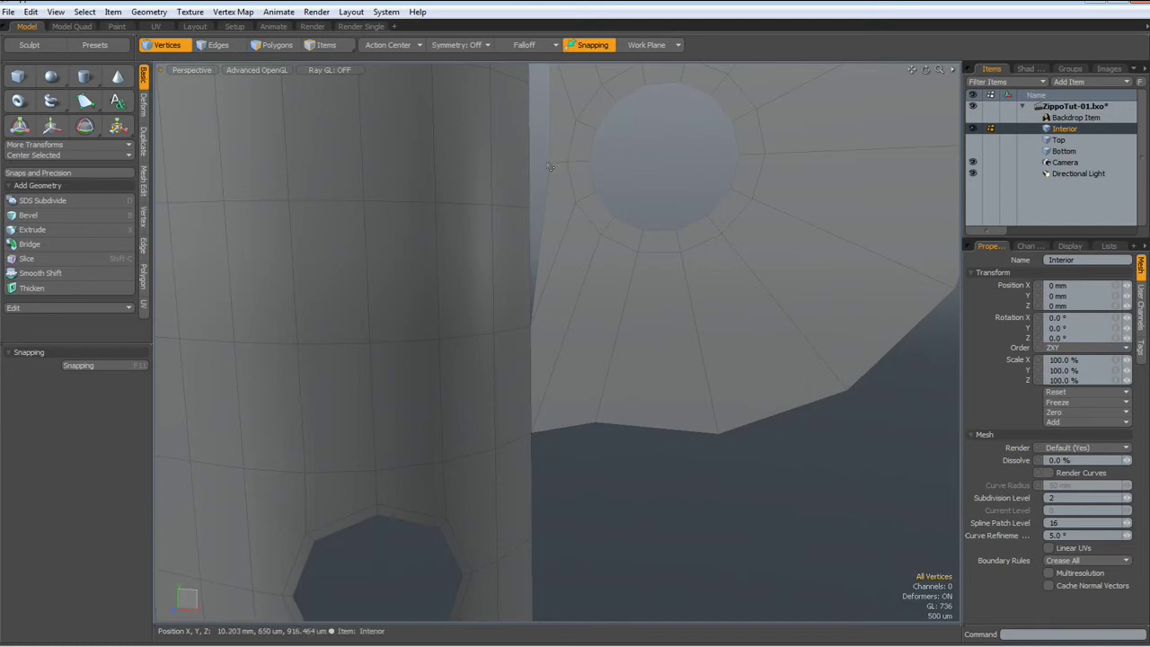
pyautogui.click(549, 163)
pyautogui.keyDown('shift'); pyautogui.click(531, 208); pyautogui.keyUp('shift')
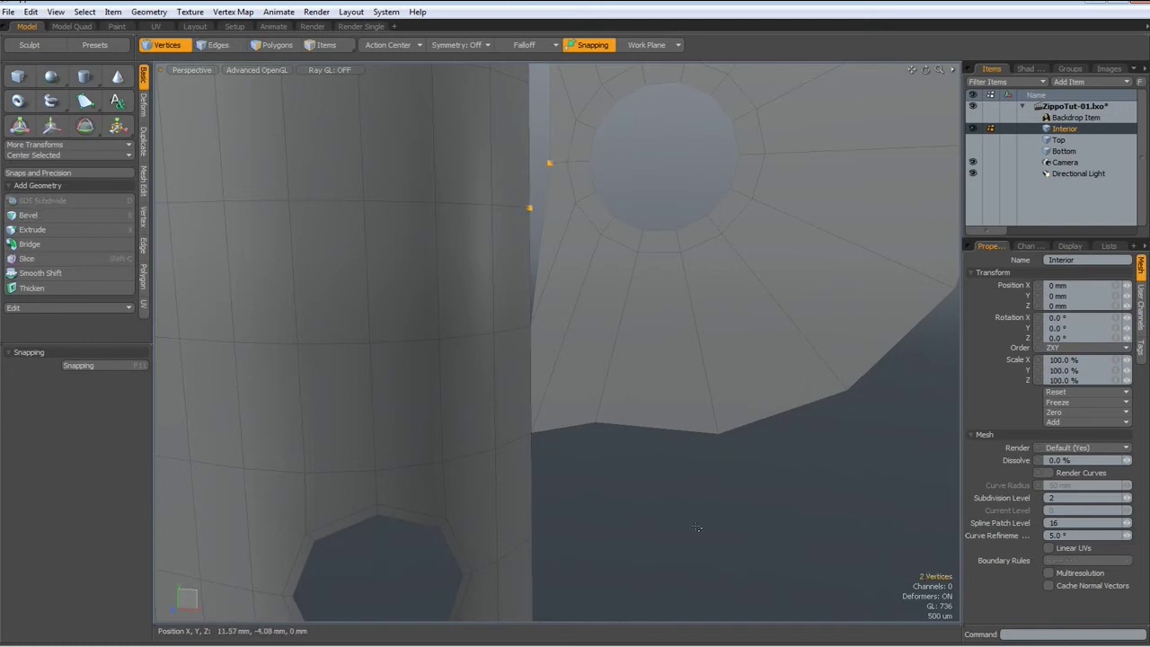
pyautogui.press('Home')
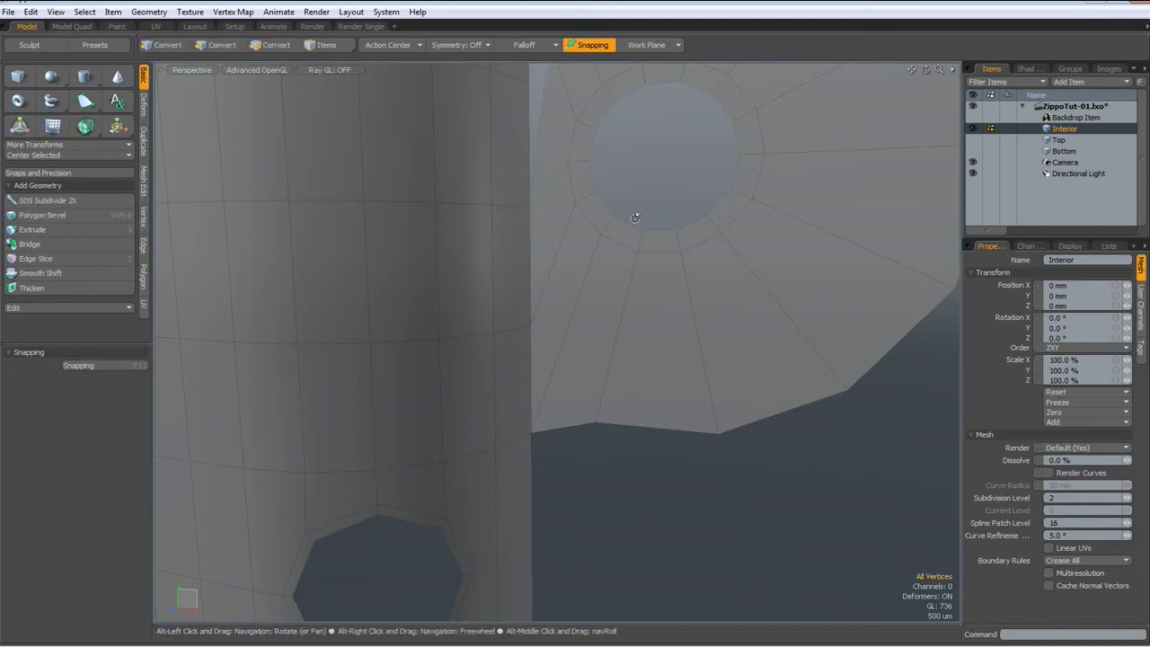
# - Join the side plate's two upper chimney-side vertices beside the hole to the matching vertices on the chimney's edge
pyautogui.keyDown('alt'); pyautogui.keyDown('shift'); pyautogui.moveTo(654, 203); pyautogui.dragTo(780, 534); pyautogui.keyUp('shift'); pyautogui.keyUp('alt')
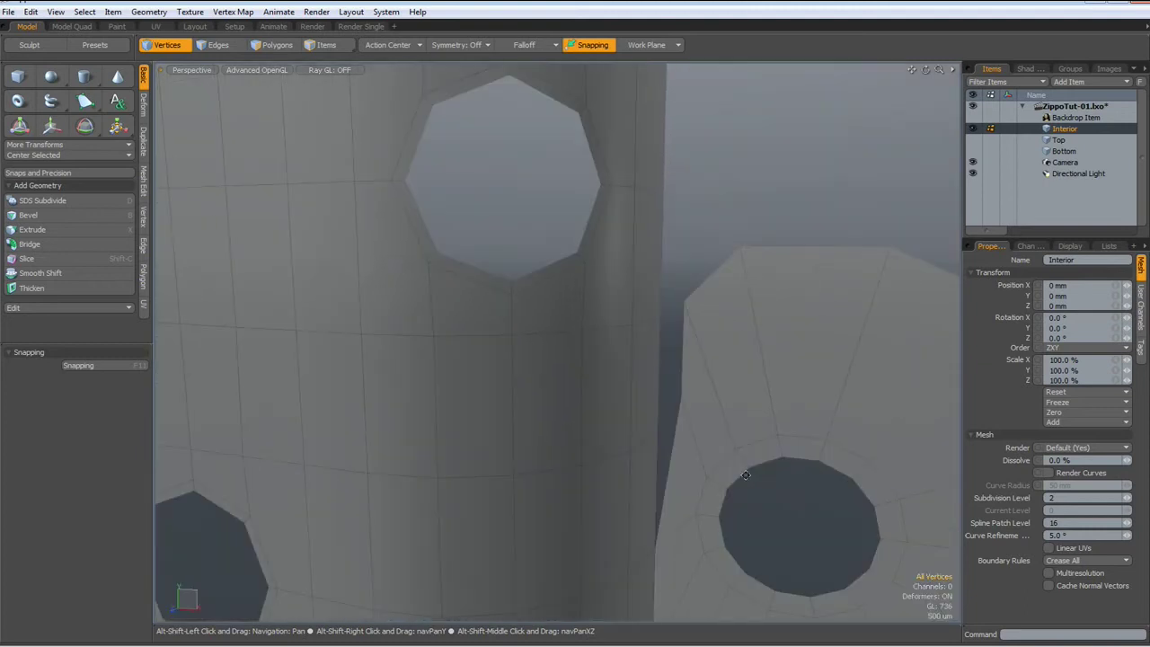
pyautogui.click(680, 397)
pyautogui.keyDown('shift'); pyautogui.click(657, 434); pyautogui.keyUp('shift')
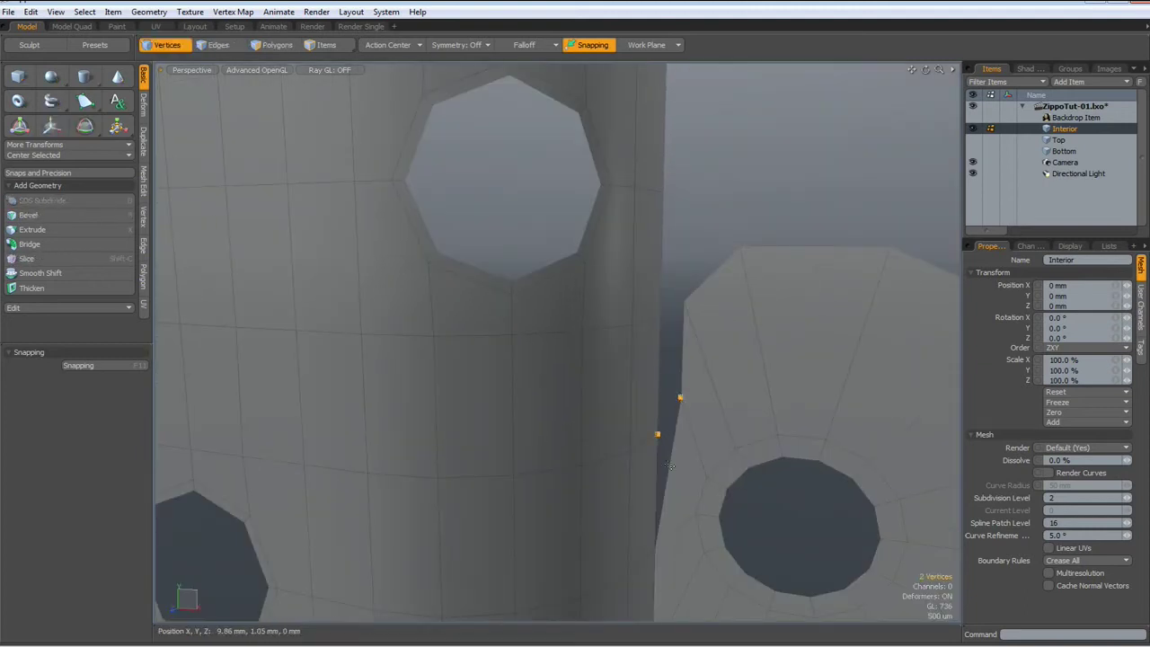
pyautogui.hotkey('ctrl', 'j')
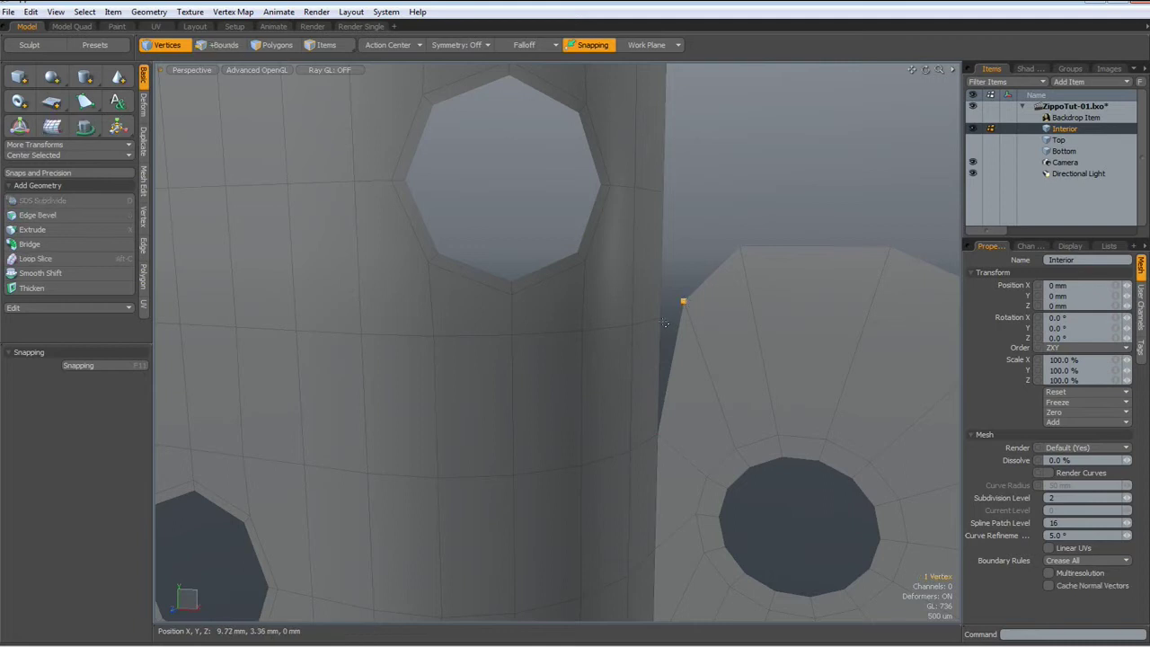
pyautogui.keyDown('shift'); pyautogui.click(664, 323); pyautogui.keyUp('shift')
pyautogui.press("'")
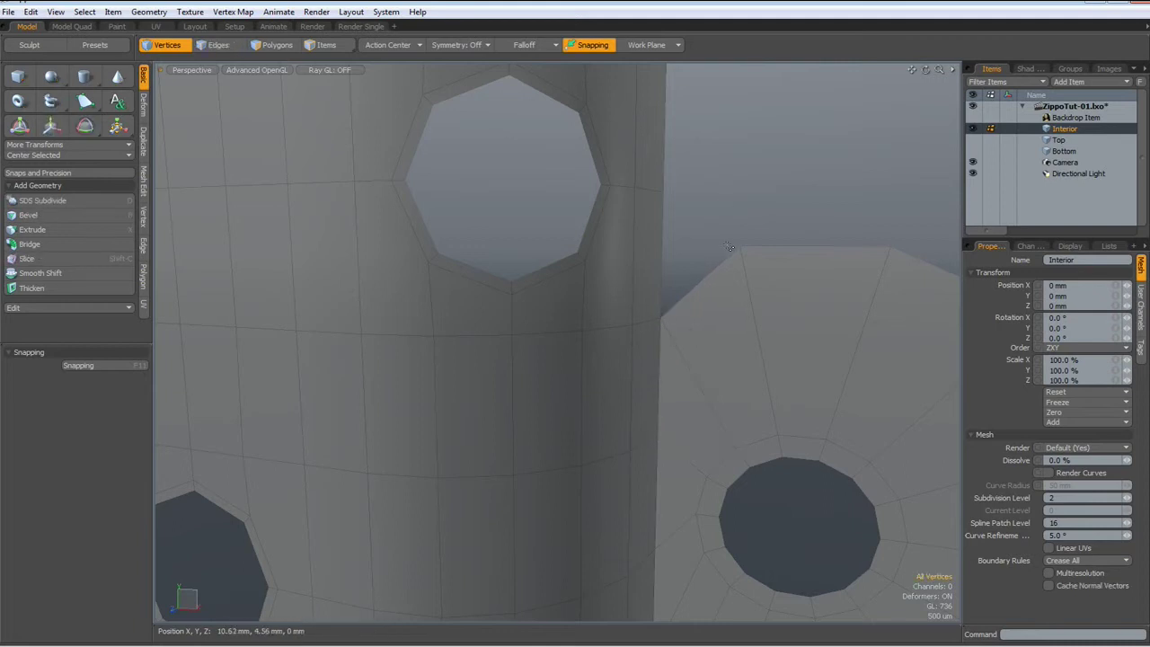
# - Join both vertices of the side plate's flat upper edge to the next two vertices up the chimney's edge
pyautogui.click(740, 246)
pyautogui.keyDown('shift'); pyautogui.click(662, 190); pyautogui.keyUp('shift')
pyautogui.hotkey('ctrl', 'w')
pyautogui.keyDown('alt'); pyautogui.moveTo(775, 177); pyautogui.dragTo(599, 318); pyautogui.keyUp('alt')
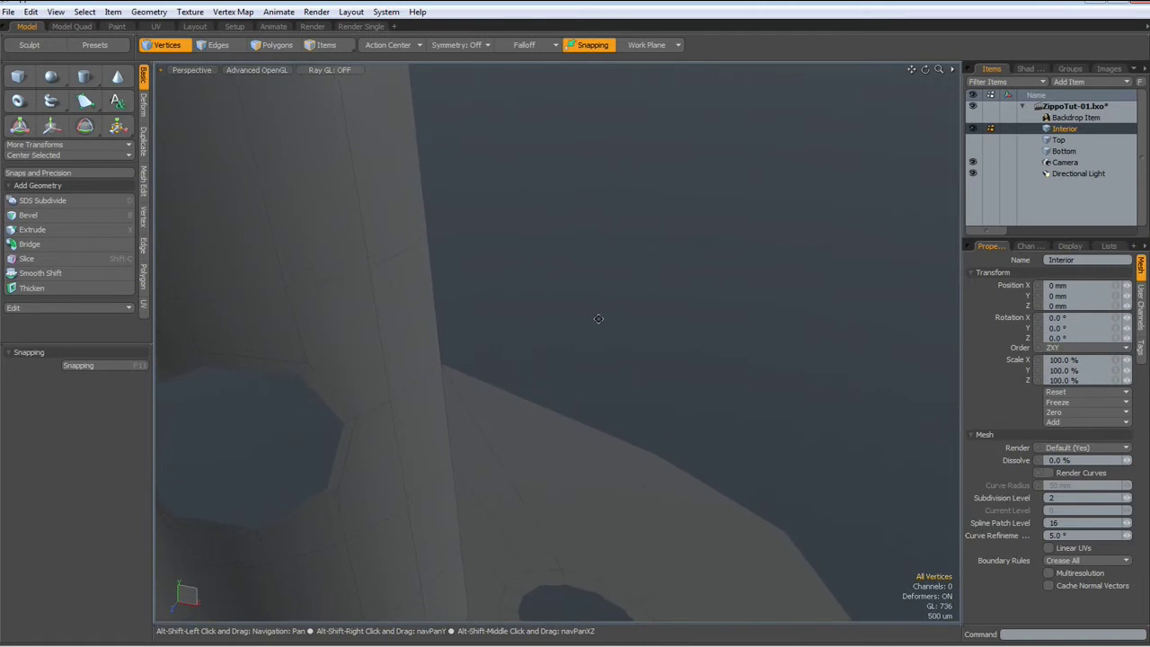
pyautogui.click(657, 455)
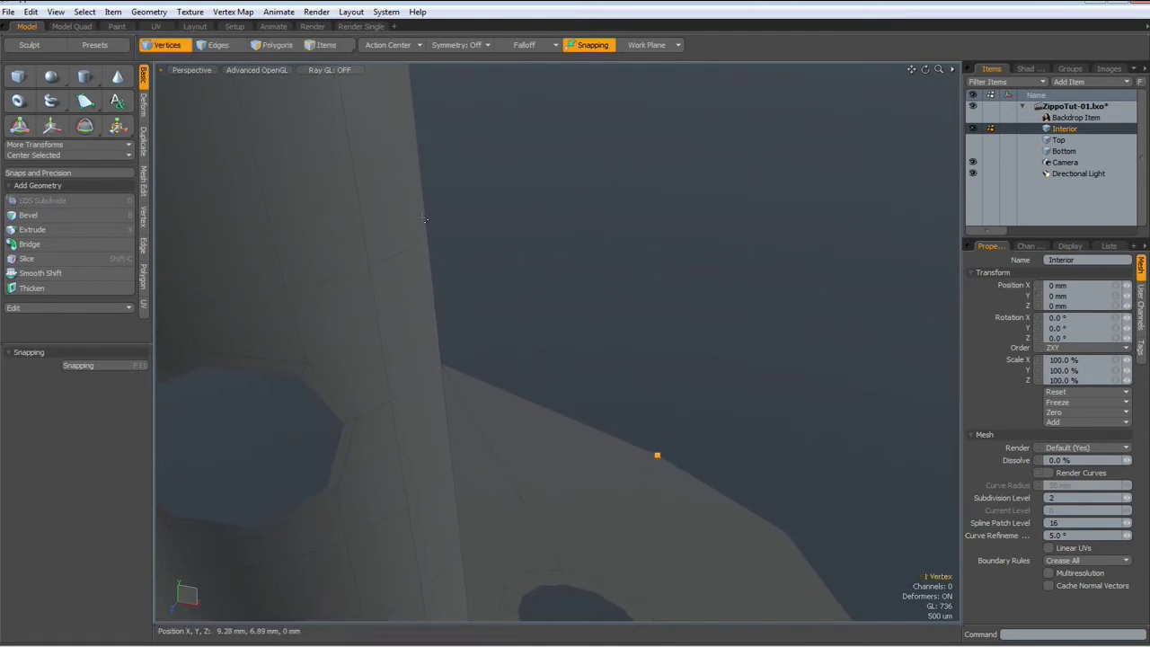
pyautogui.keyDown('shift'); pyautogui.click(429, 240); pyautogui.keyUp('shift')
pyautogui.hotkey('ctrl', 'w')
# - Join the side plate's next outer rim vertex to the chimney's top corner vertex to form the sloping upper edge
pyautogui.scroll(-3, 736, 435)
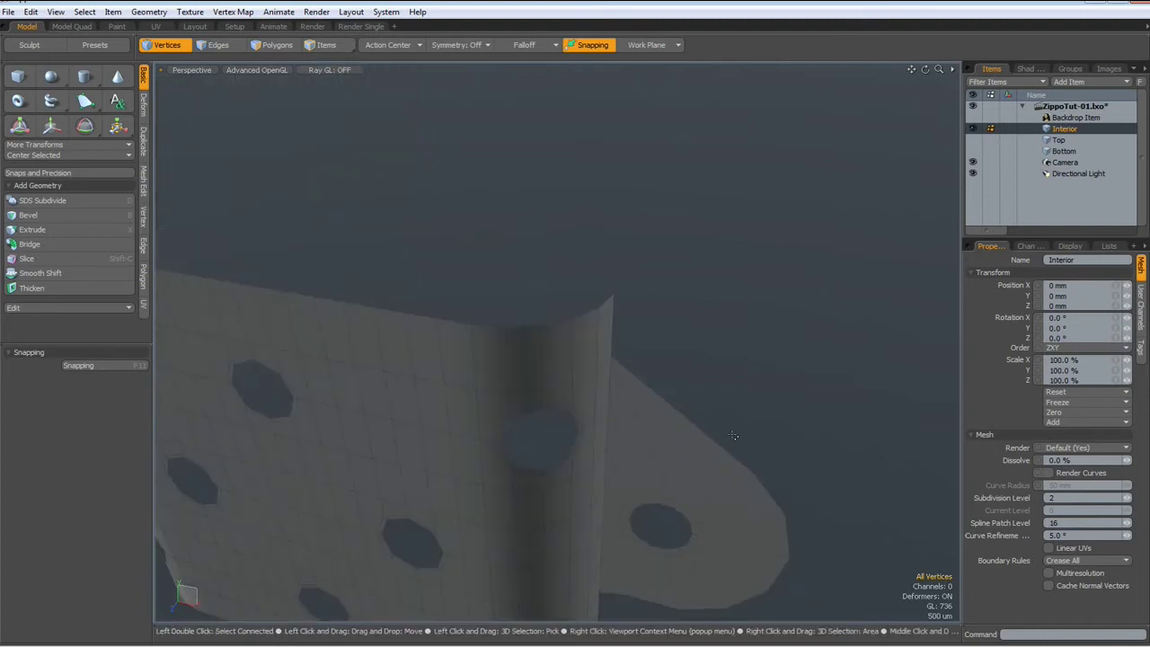
pyautogui.scroll(2, 735, 437)
pyautogui.click(766, 495)
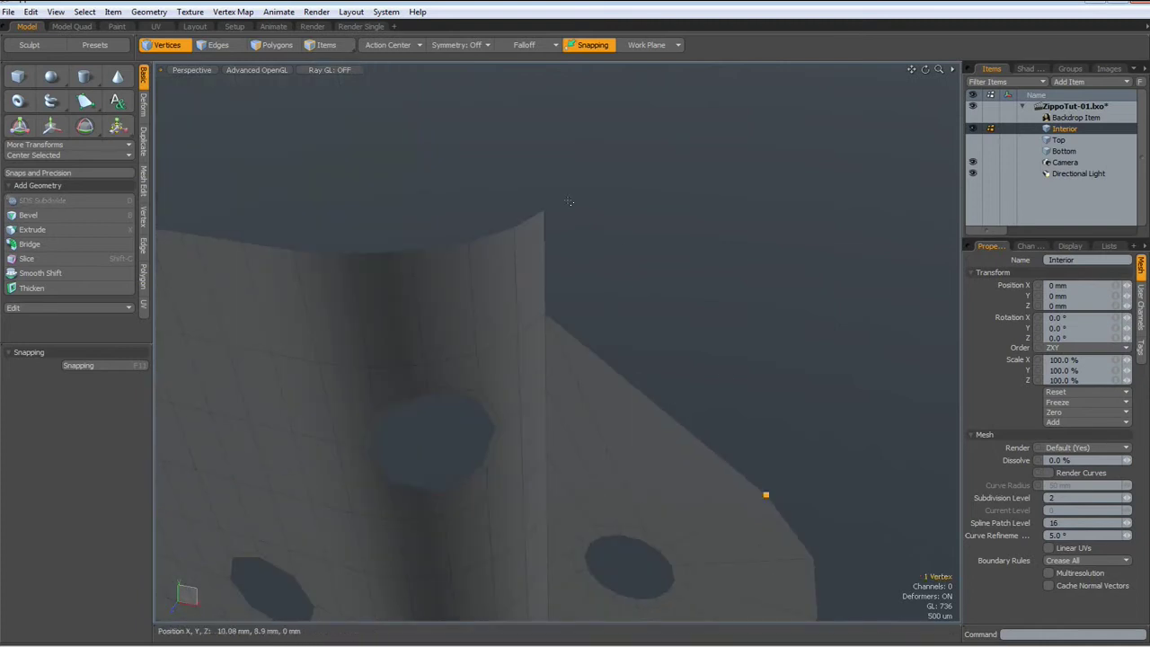
pyautogui.keyDown('shift'); pyautogui.click(544, 211); pyautogui.keyUp('shift')
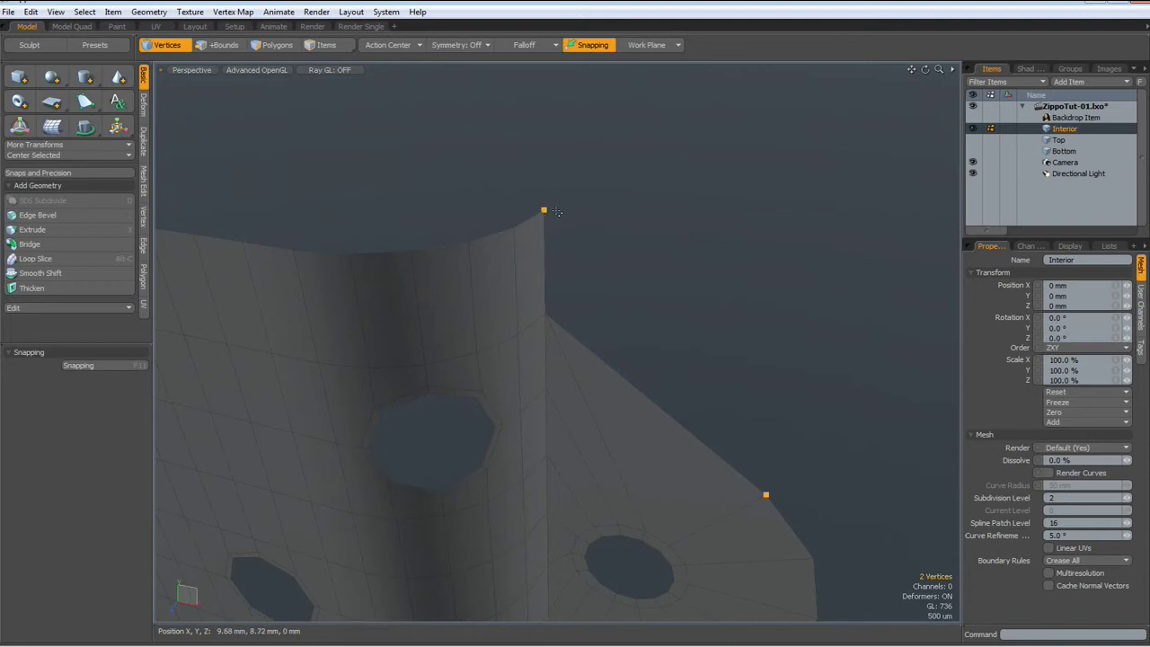
pyautogui.hotkey('ctrl', 'j')
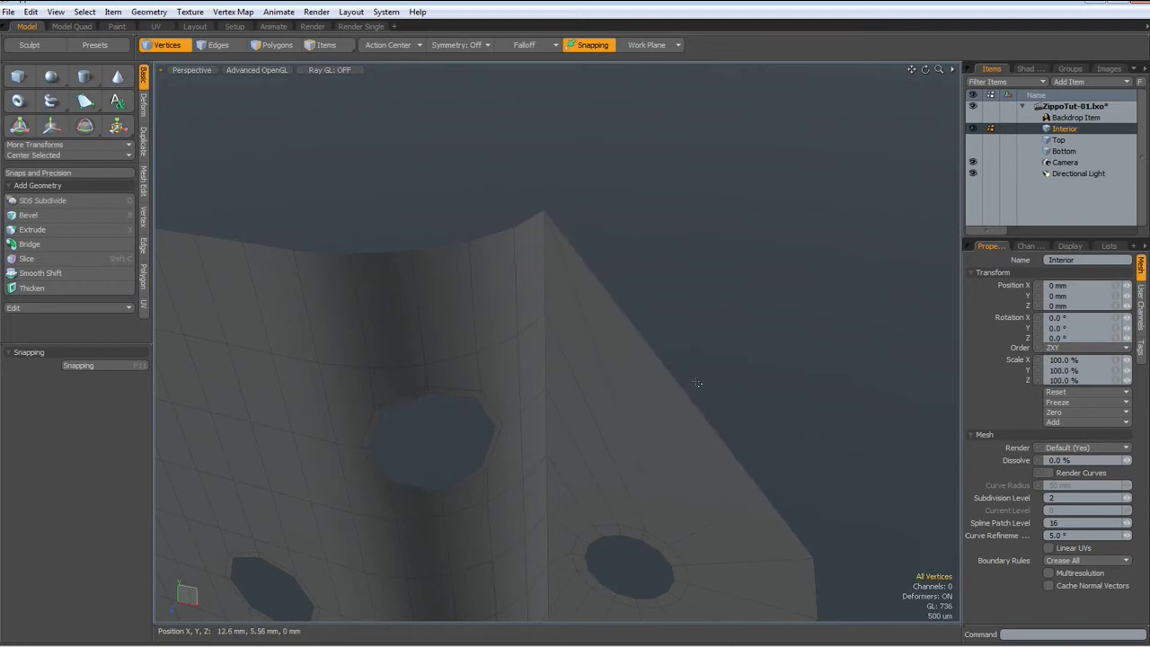
# - In front view, move the bottom-edge vertex beside the plate's lower corner about 310 um in X and -190 um in Y
pyautogui.keyDown('alt'); pyautogui.moveTo(698, 383); pyautogui.dragTo(711, 316); pyautogui.keyUp('alt')
pyautogui.scroll(-5, 681, 333)
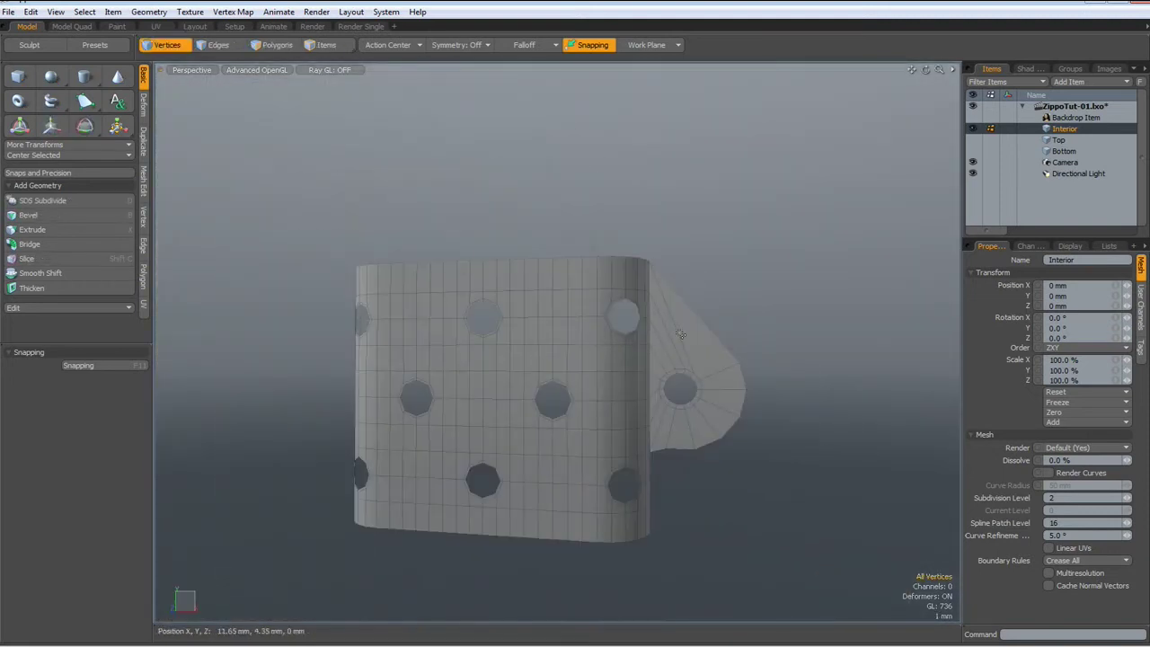
pyautogui.scroll(4, 670, 478)
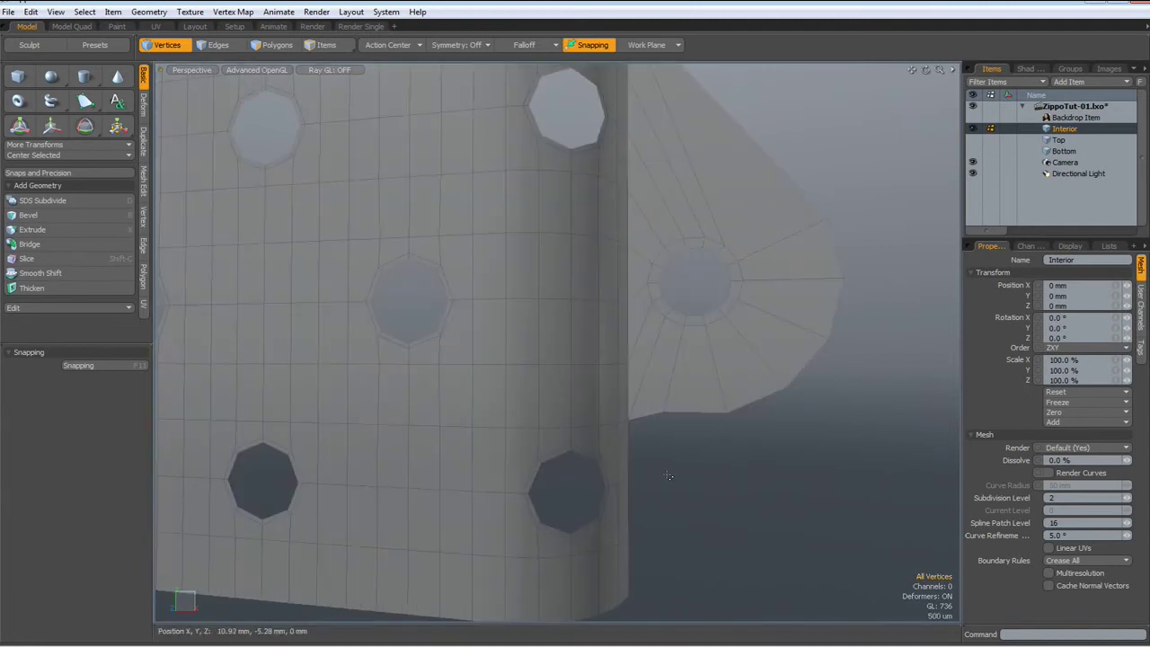
pyautogui.keyDown('alt'); pyautogui.moveTo(662, 457); pyautogui.dragTo(680, 455); pyautogui.keyUp('alt')
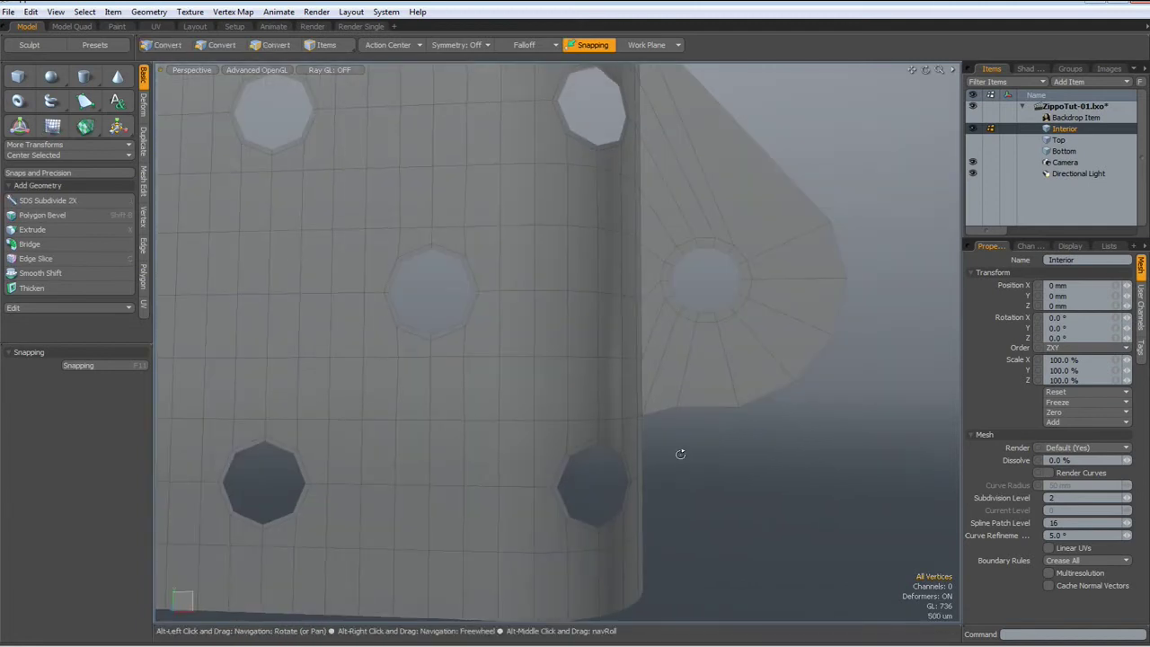
pyautogui.press('KP_2')
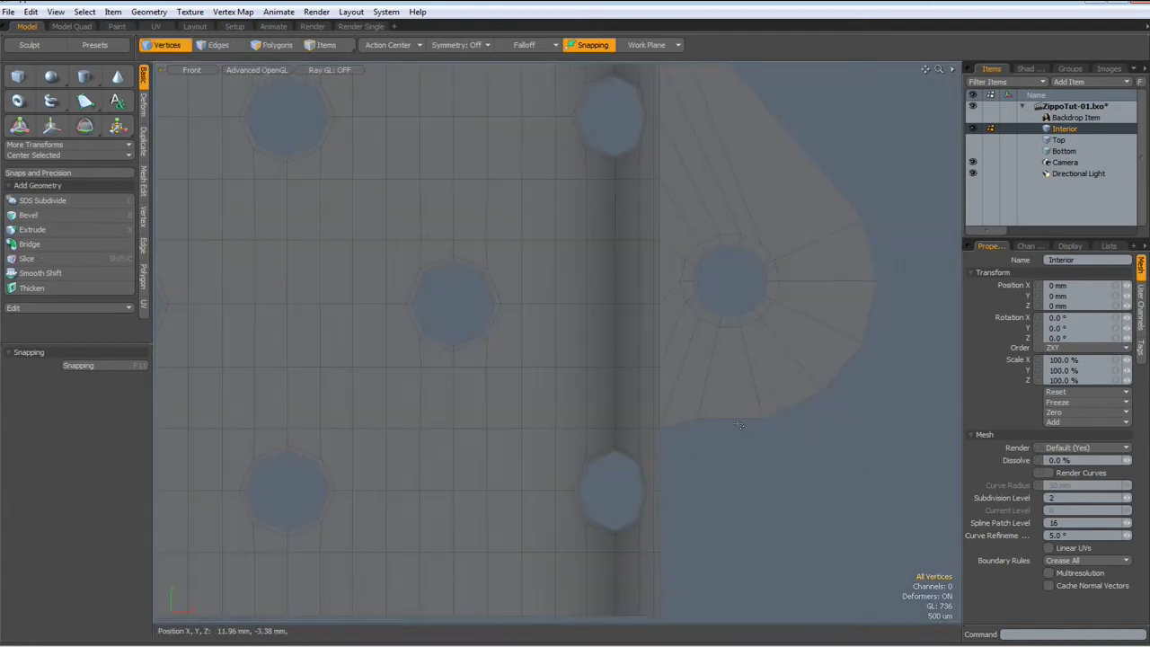
pyautogui.scroll(2, 739, 424)
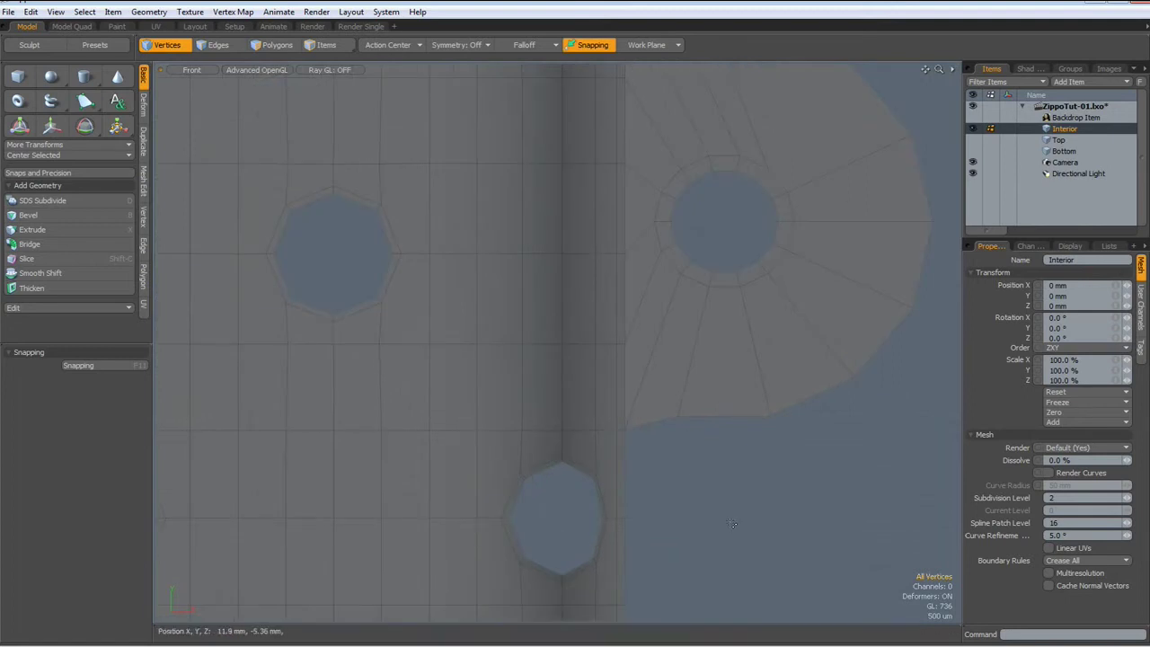
pyautogui.click(678, 416)
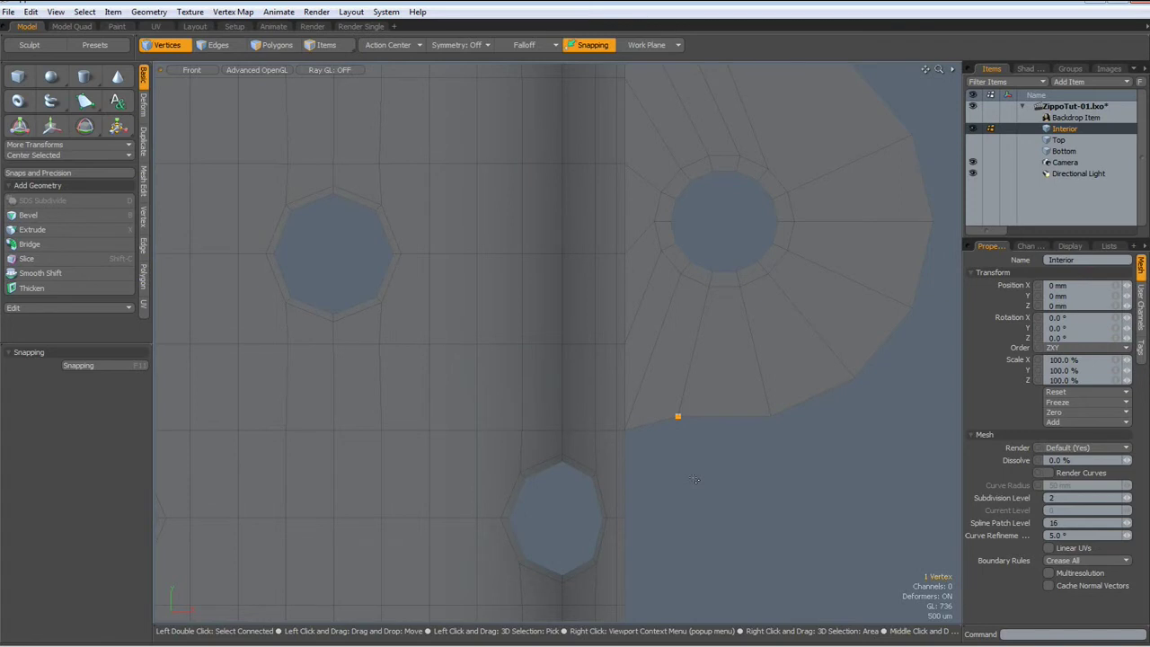
pyautogui.press('w')
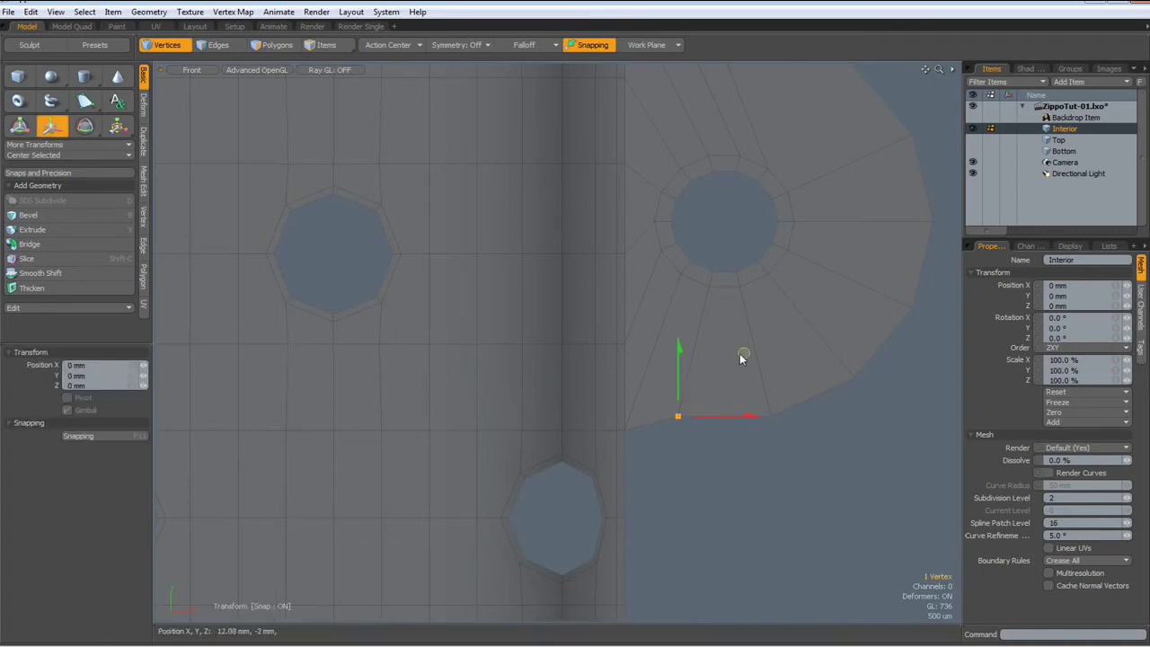
pyautogui.moveTo(744, 358); pyautogui.dragTo(761, 363)
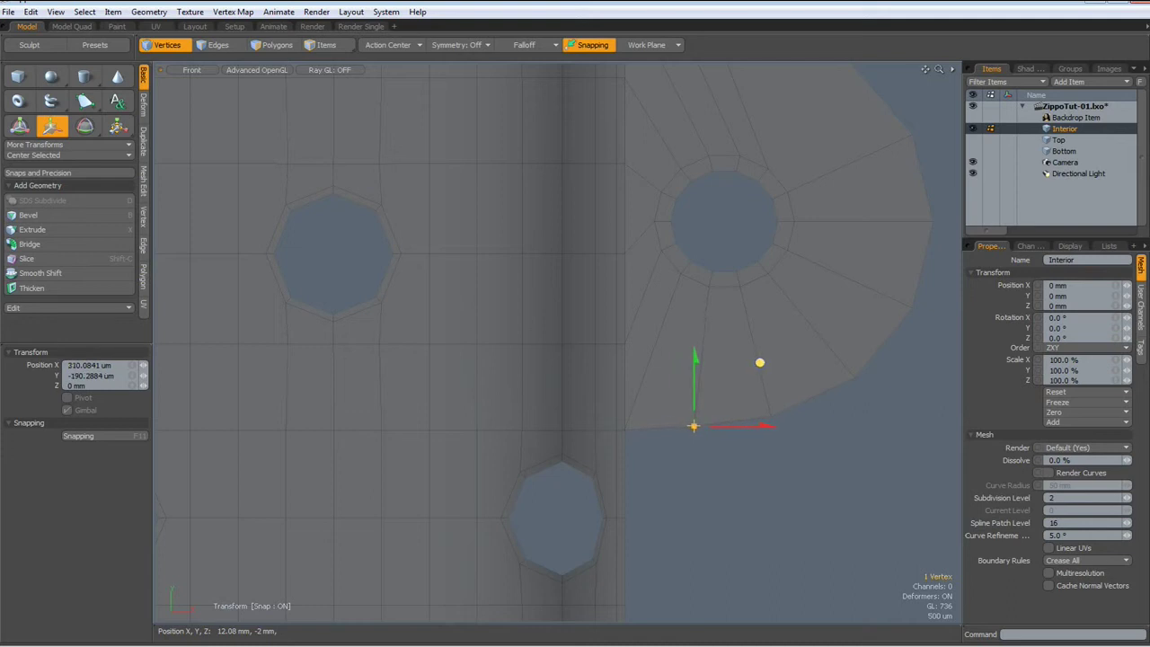
pyautogui.press('space')
pyautogui.click(787, 533)
# - Turn on subdivision for the Interior mesh and show the backdrop image again to compare them in perspective
pyautogui.scroll(-4, 788, 534)
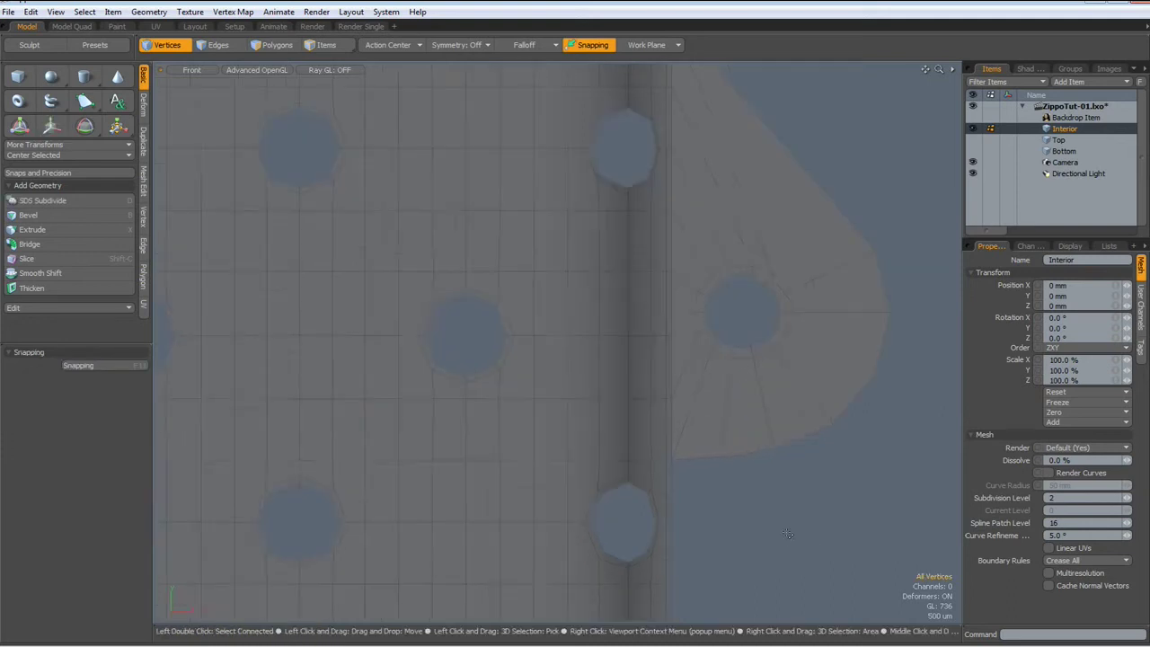
pyautogui.press('Tab')
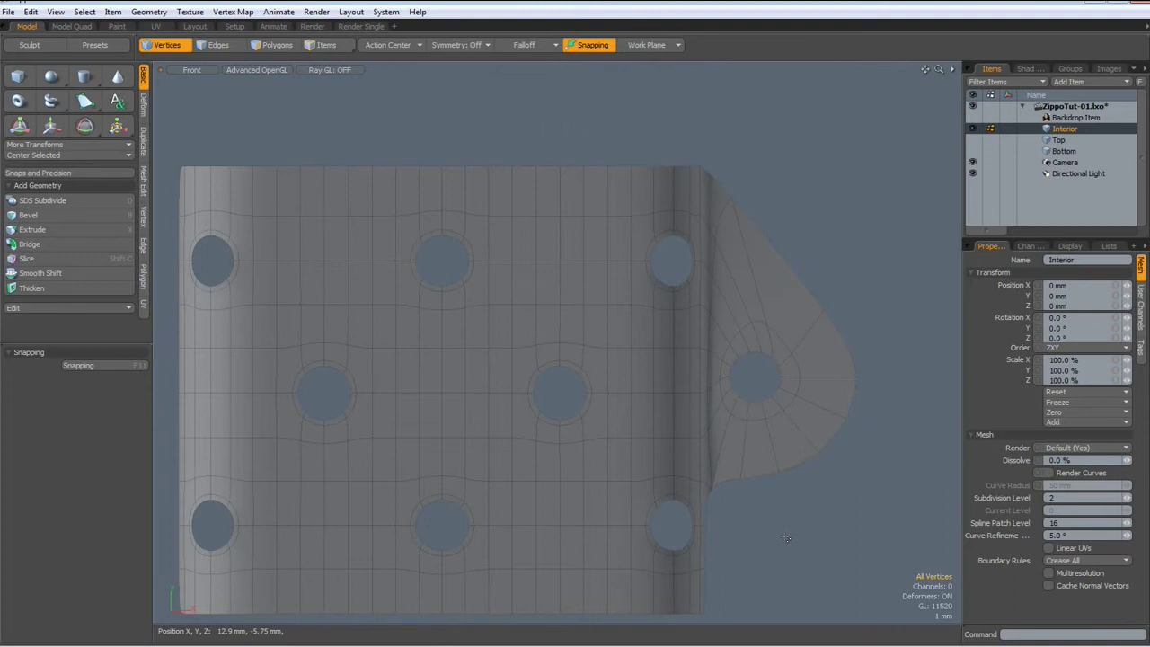
pyautogui.keyDown('alt'); pyautogui.moveTo(787, 539); pyautogui.dragTo(689, 404); pyautogui.keyUp('alt')
pyautogui.scroll(-3, 688, 534)
pyautogui.click(973, 119)
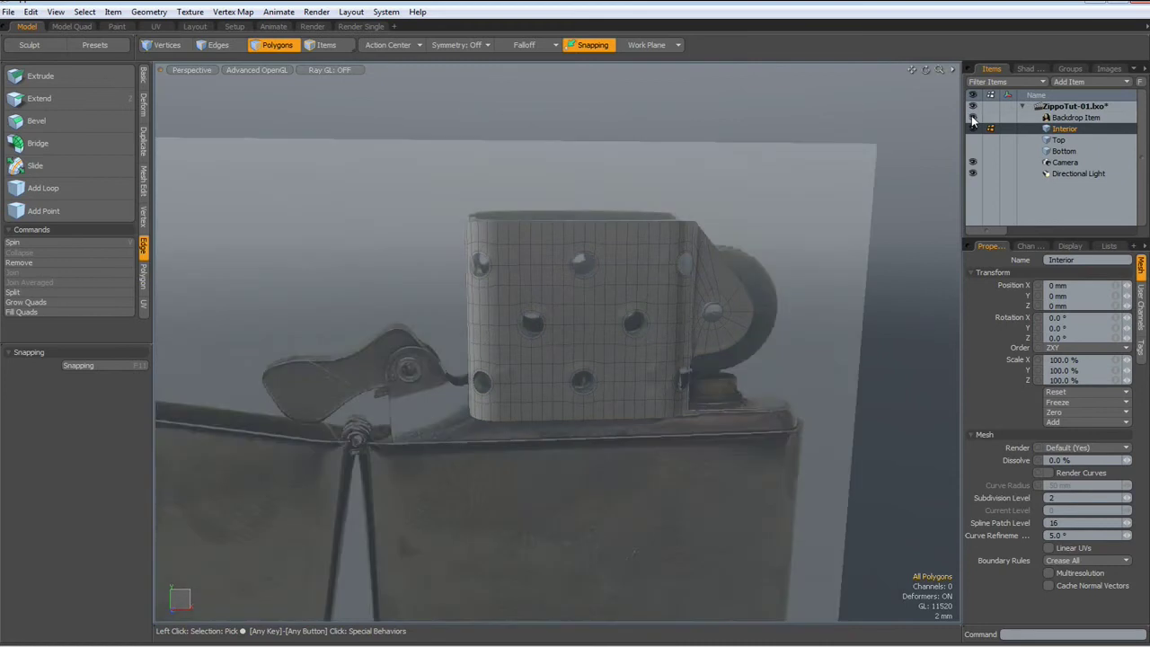
pyautogui.keyDown('alt'); pyautogui.moveTo(755, 384); pyautogui.dragTo(624, 456); pyautogui.keyUp('alt')
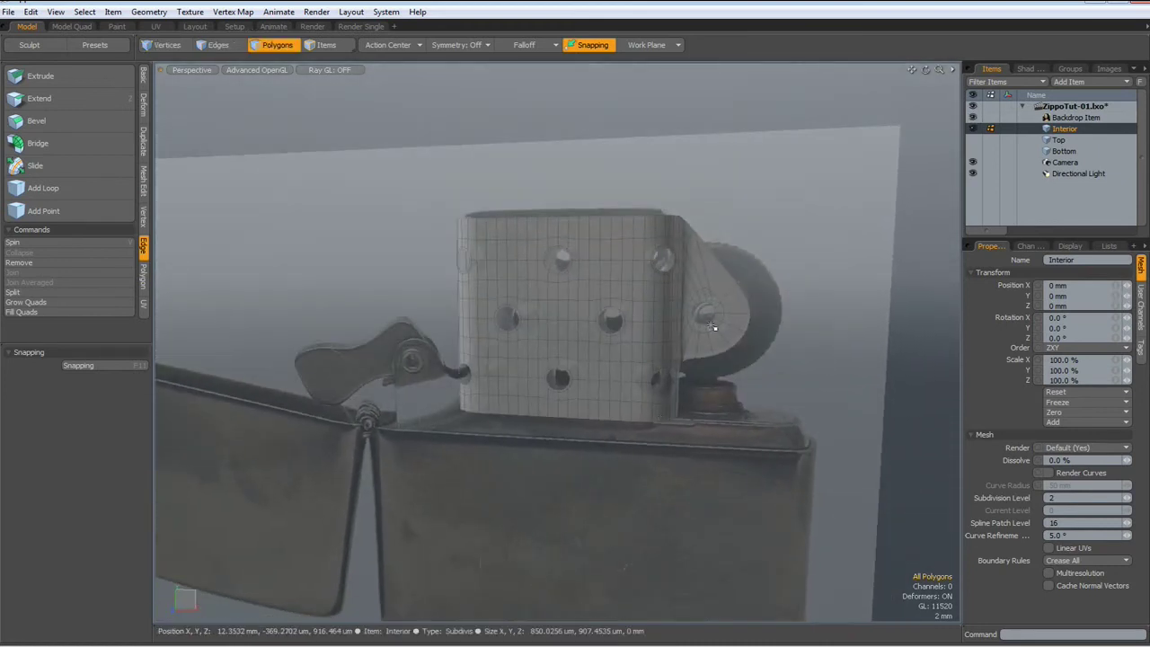
# - Move the polygon loop around the side plate's hole 350 um in X and -250 um in Y, deselect it and show the front view
pyautogui.scroll(2, 712, 325)
pyautogui.keyDown('alt'); pyautogui.moveTo(712, 325); pyautogui.dragTo(687, 320); pyautogui.keyUp('alt')
pyautogui.press('l')
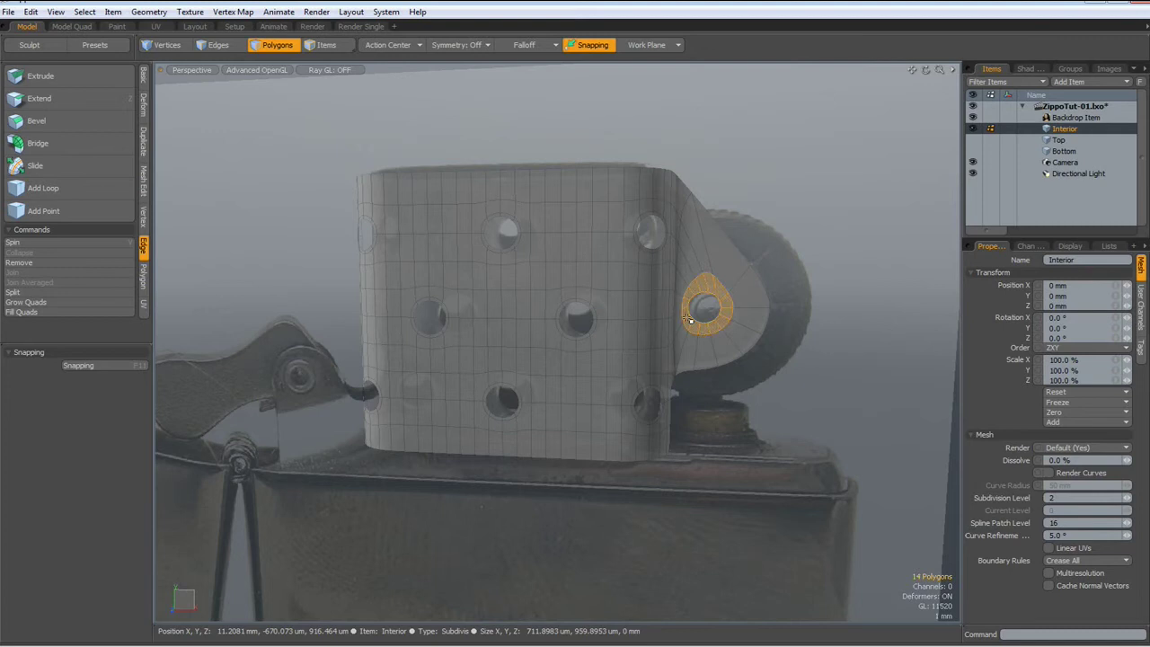
pyautogui.press('w')
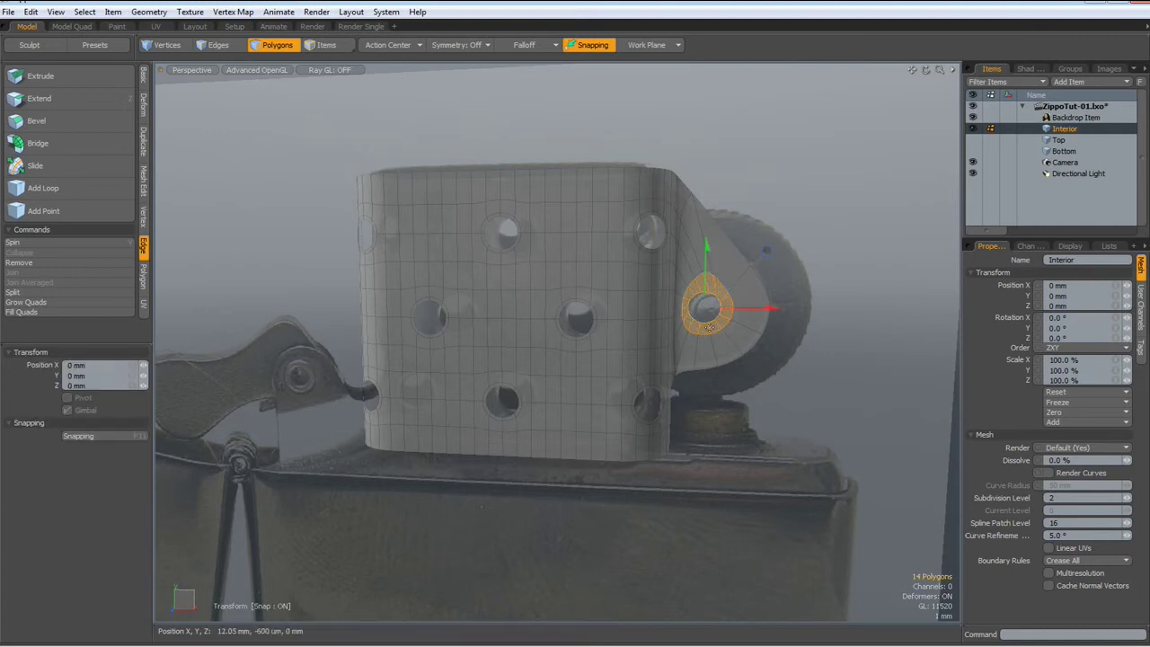
pyautogui.moveTo(770, 250); pyautogui.dragTo(773, 254)
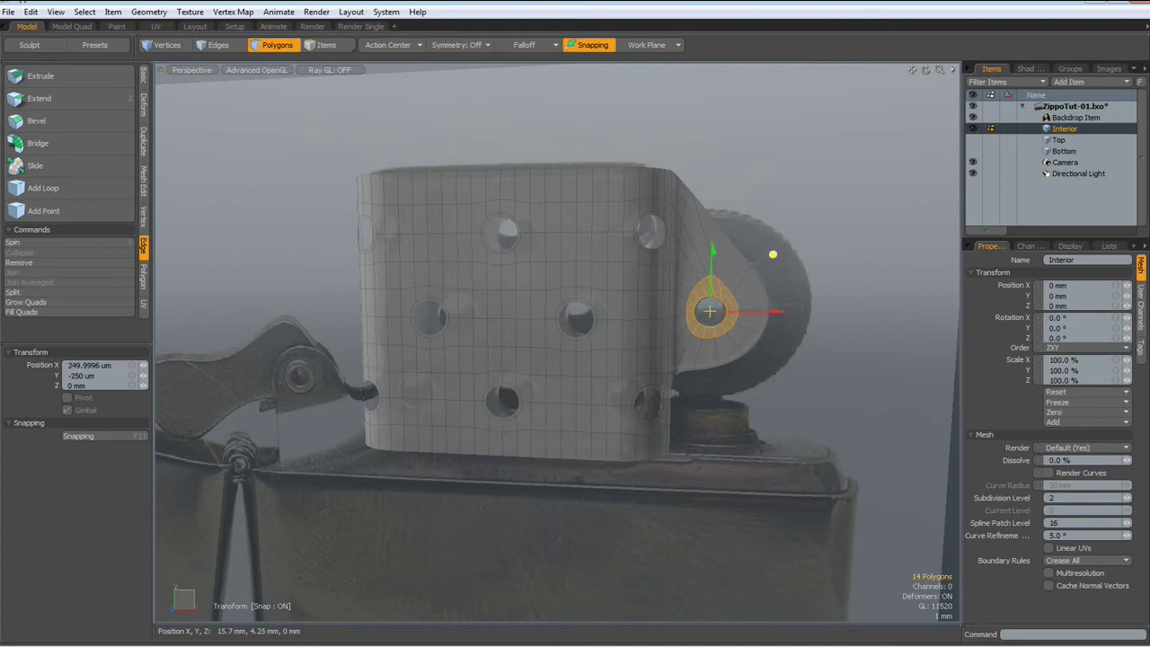
pyautogui.press('q')
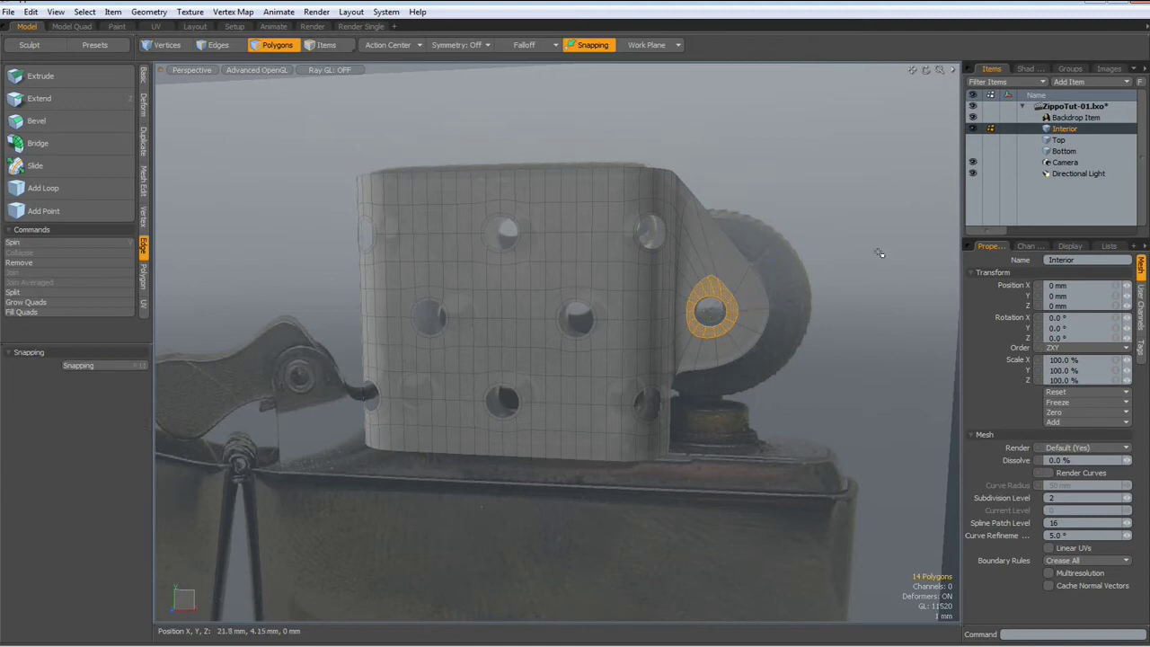
pyautogui.click(863, 247)
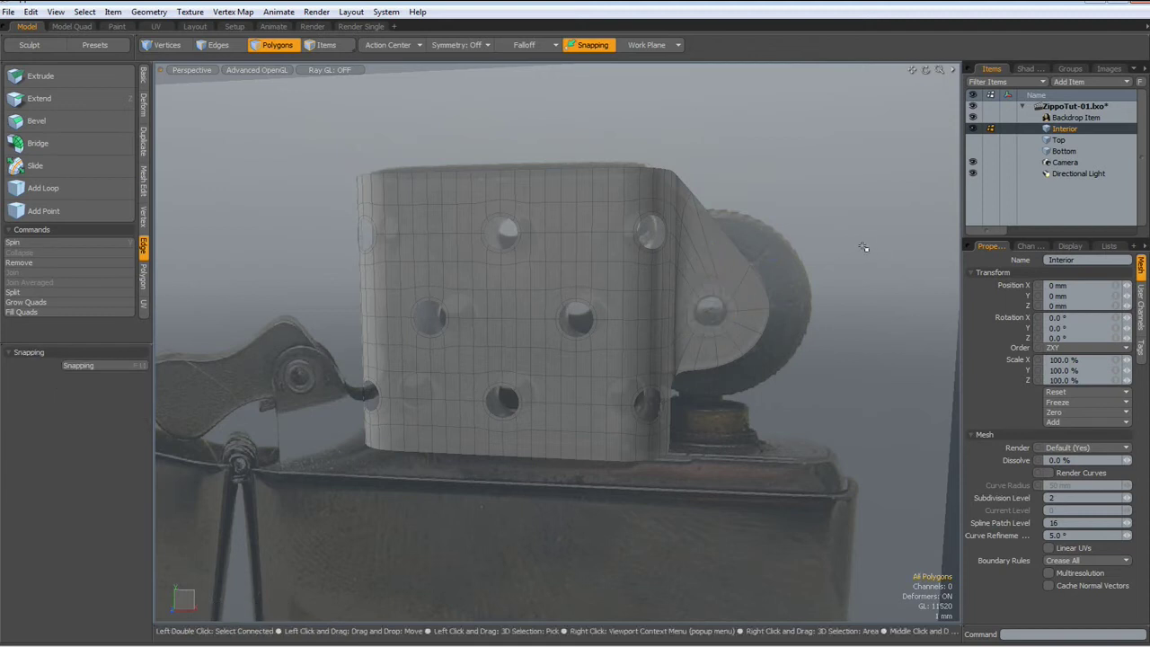
pyautogui.press('KP_1')
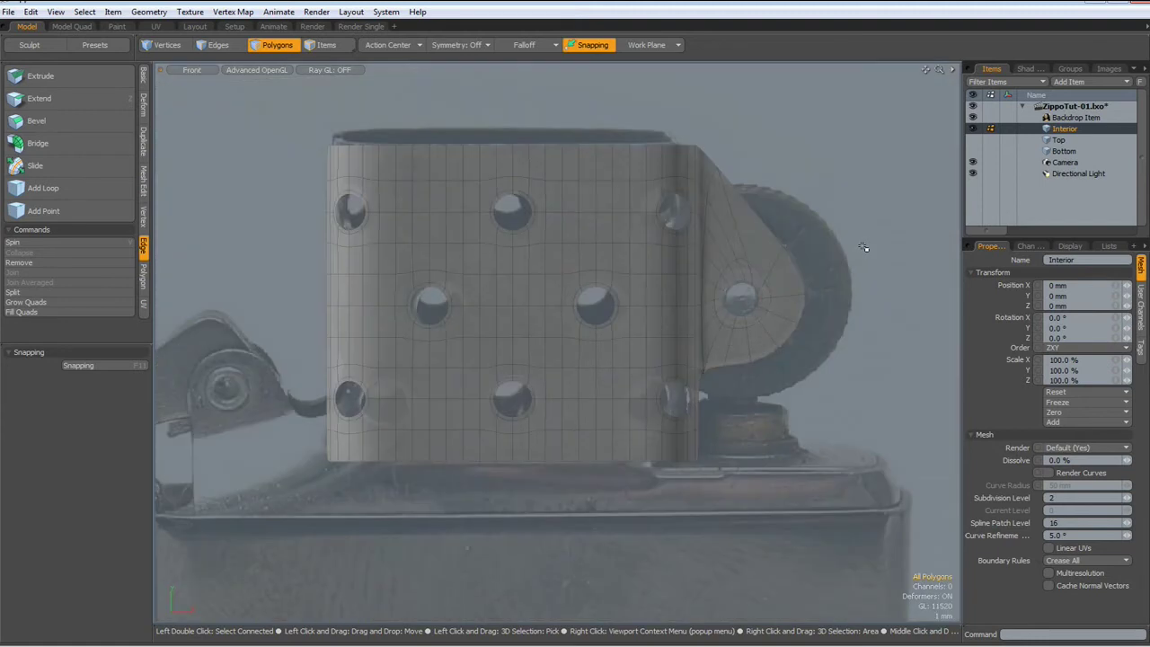
# - Examine the reference image where the chimney's base meets the sloping top of the lighter's insert
pyautogui.scroll(-3, 760, 453)
pyautogui.scroll(3, 755, 456)
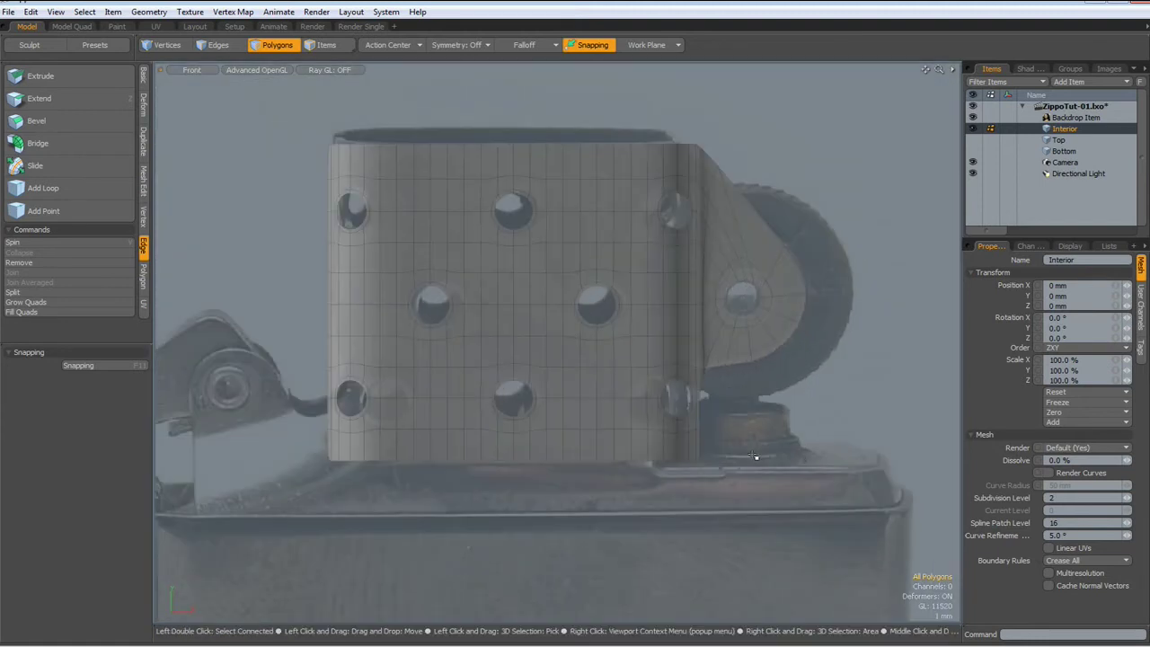
pyautogui.scroll(-3, 636, 514)
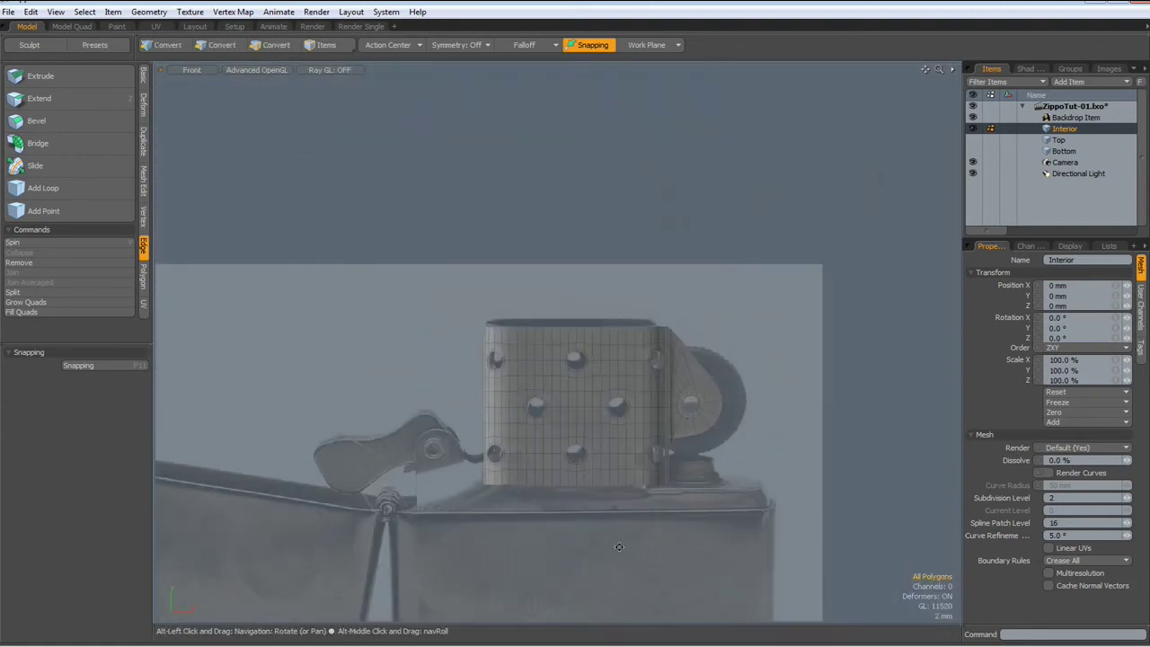
pyautogui.keyDown('alt'); pyautogui.moveTo(617, 543); pyautogui.dragTo(611, 461); pyautogui.keyUp('alt')
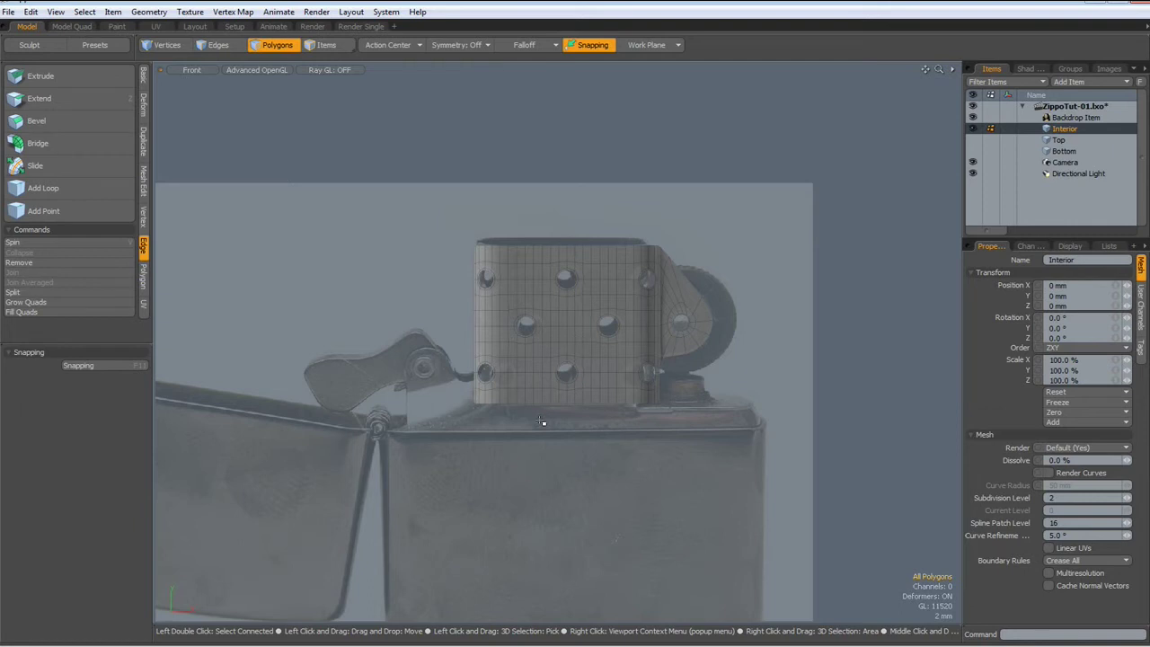
pyautogui.scroll(5, 541, 421)
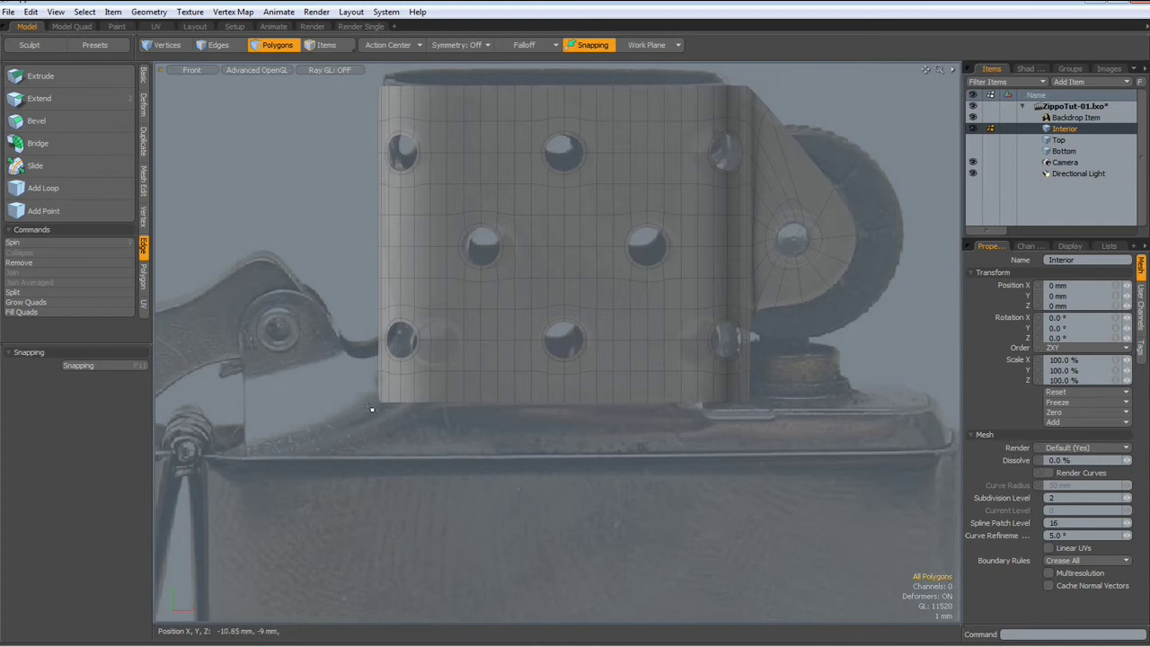
pyautogui.scroll(-4, 371, 409)
pyautogui.scroll(4, 371, 409)
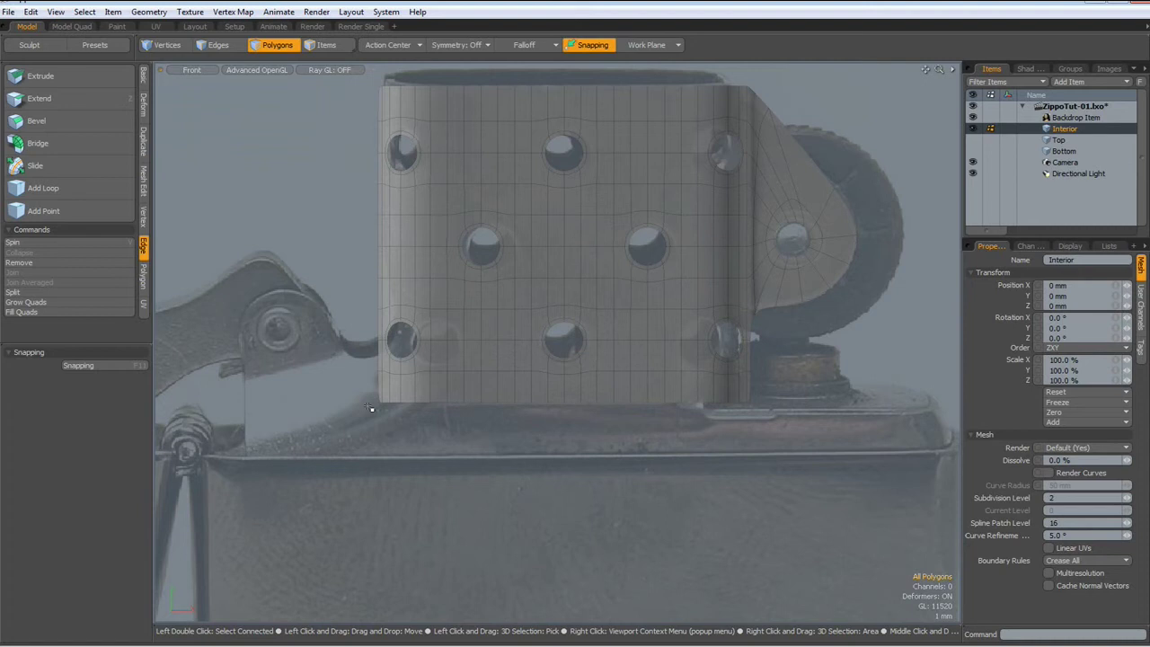
# - Select only the edges along the chimney's bottom on the Interior mesh and turn off its subdivision
pyautogui.press('1')
pyautogui.press('2')
pyautogui.doubleClick(475, 406)
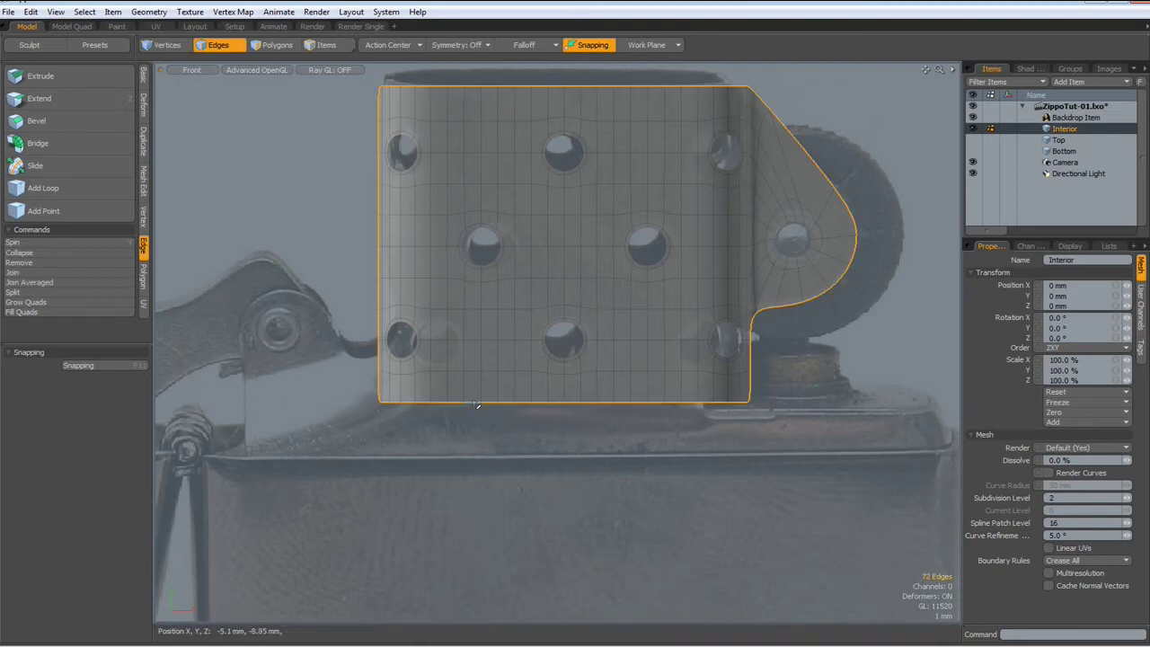
pyautogui.moveTo(316, 390); pyautogui.dragTo(819, 435)
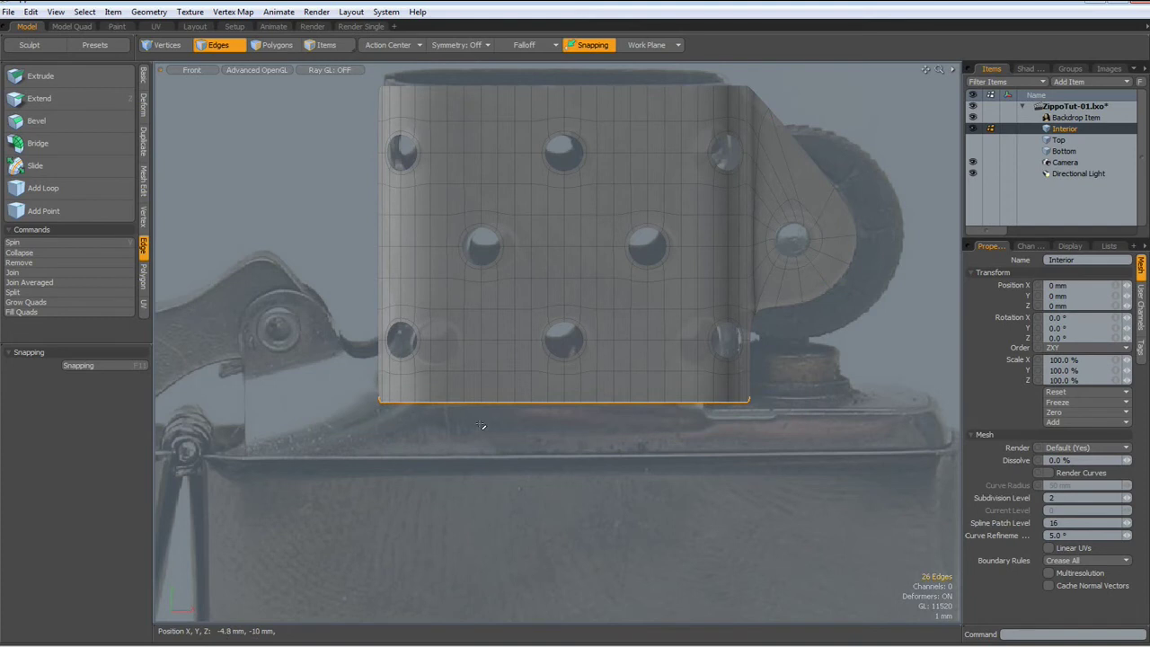
pyautogui.press('Tab')
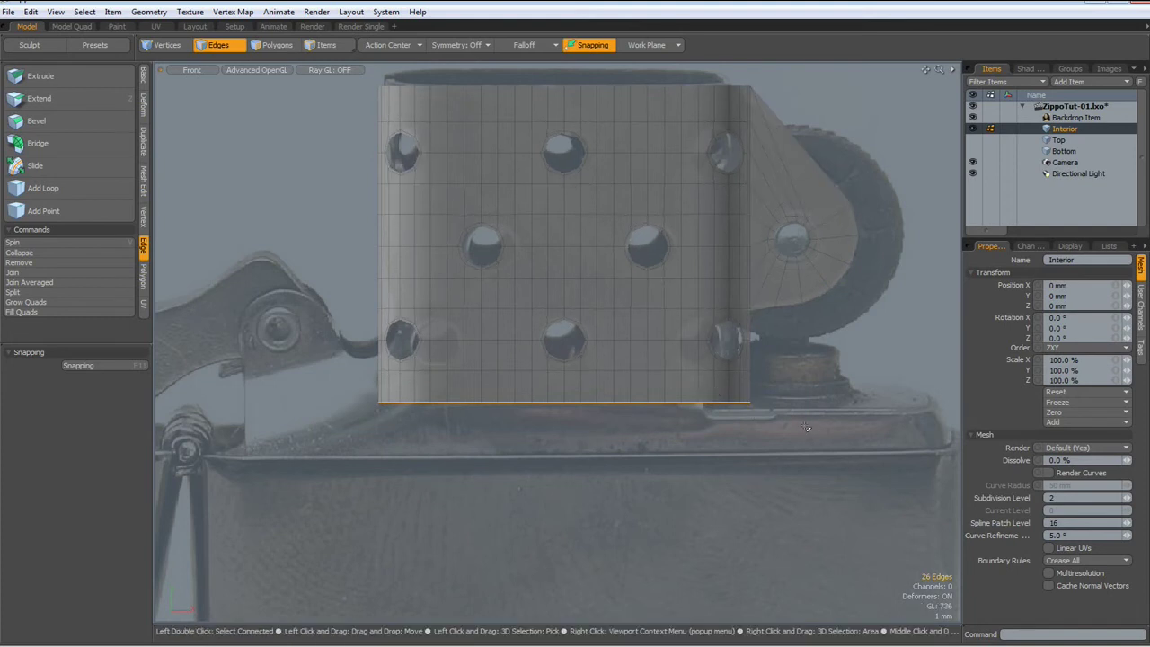
# - Show the Bottom mesh together with the selected chimney edges in top view
pyautogui.press('KP_1')
pyautogui.scroll(-2, 769, 388)
pyautogui.scroll(3, 770, 388)
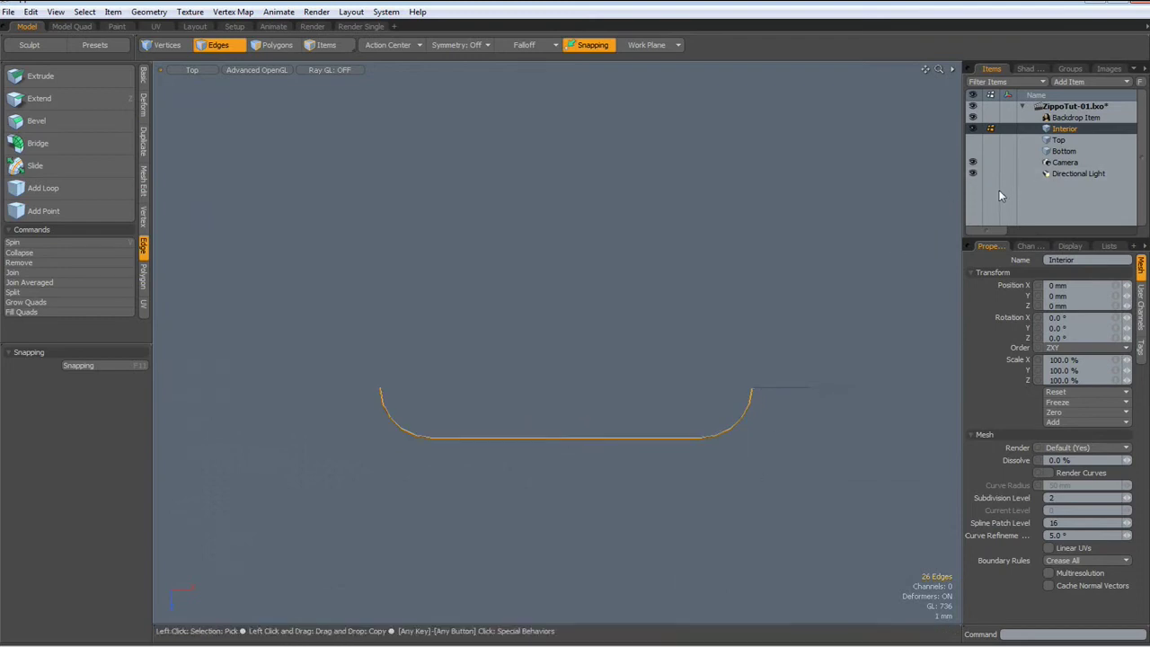
pyautogui.click(973, 151)
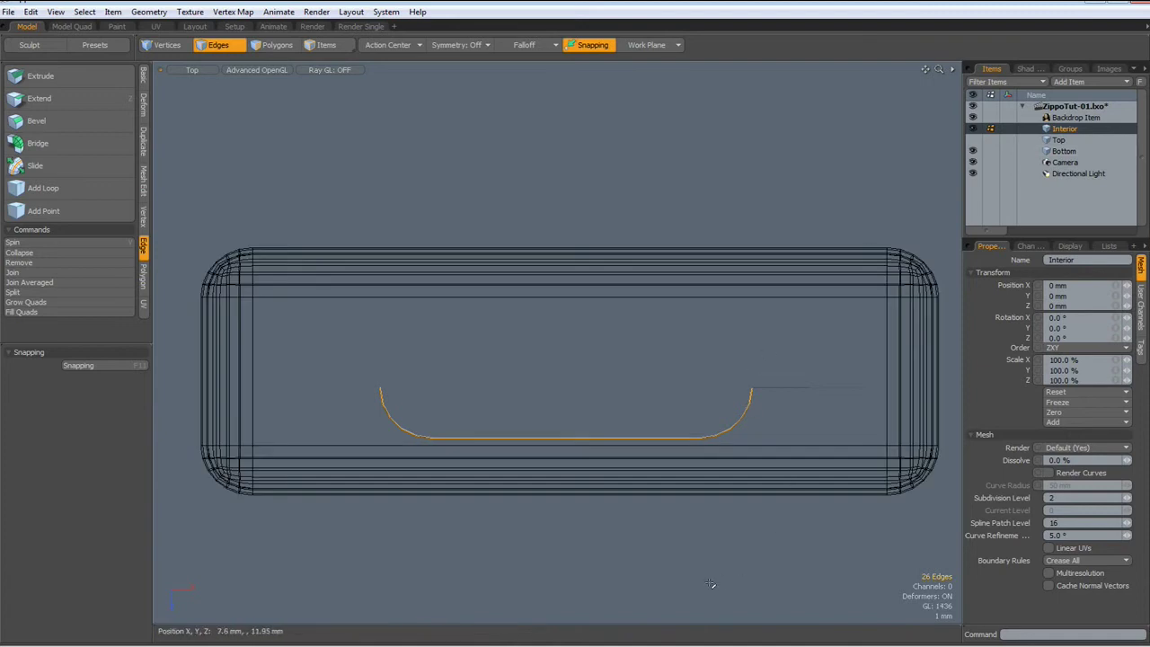
pyautogui.keyDown('alt'); pyautogui.keyDown('shift'); pyautogui.moveTo(710, 584); pyautogui.dragTo(718, 539); pyautogui.keyUp('shift'); pyautogui.keyUp('alt')
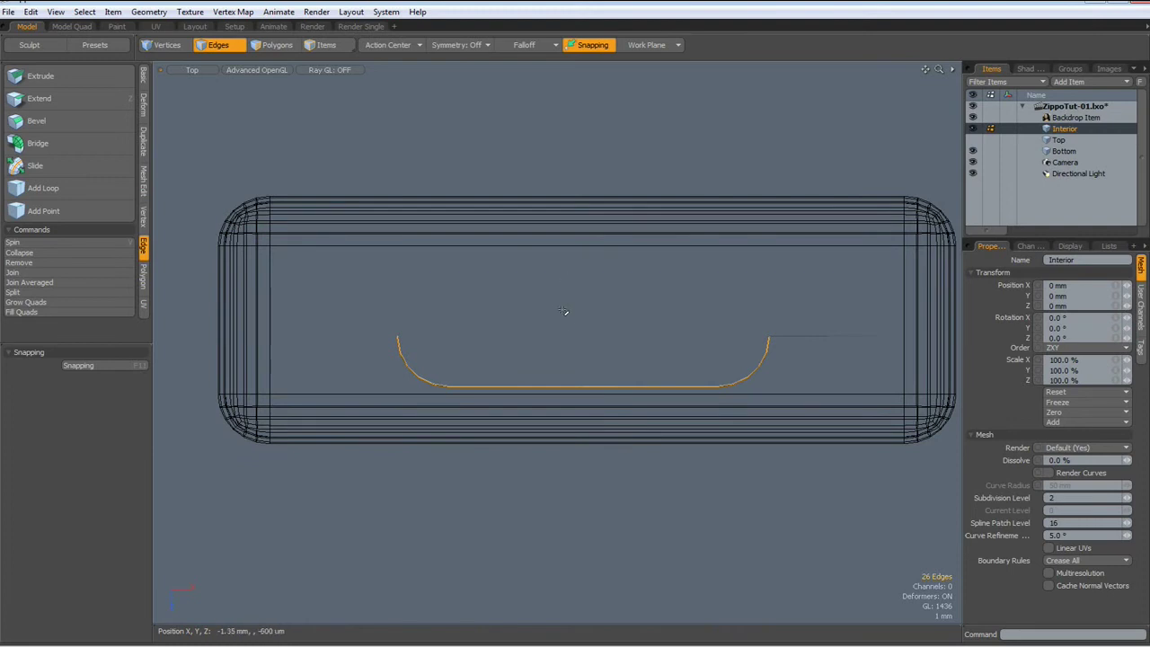
# - Extend the chimney's bottom edges and scale the new edges outward in the horizontal plane, past the lighter body's outline
pyautogui.press('x')
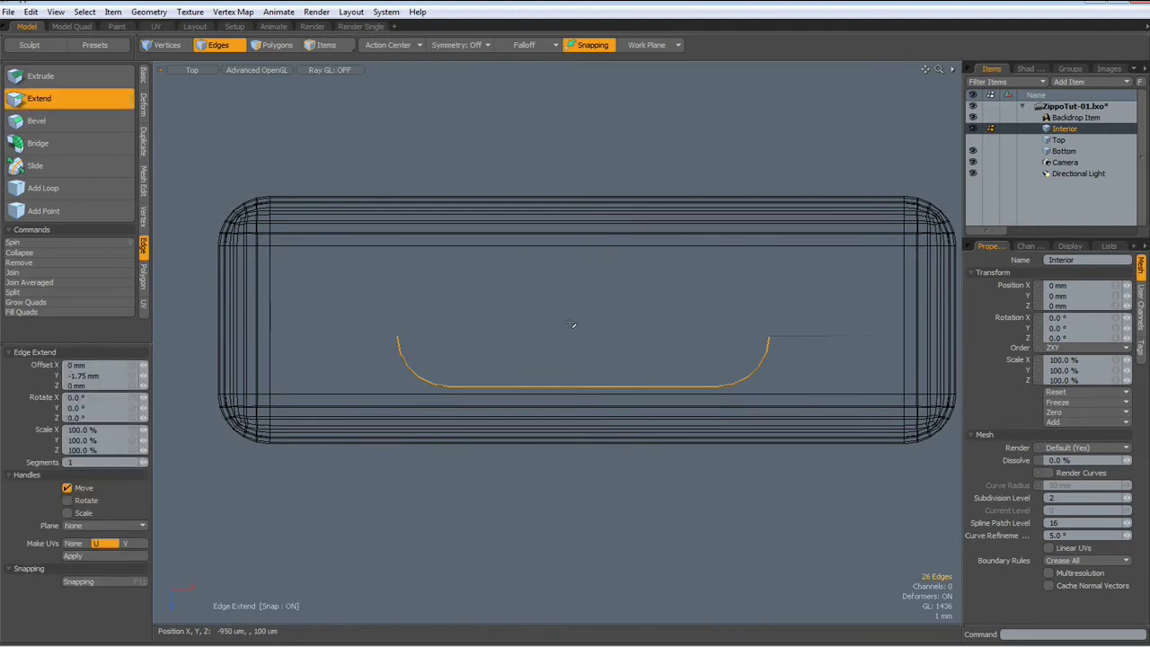
pyautogui.click(570, 327)
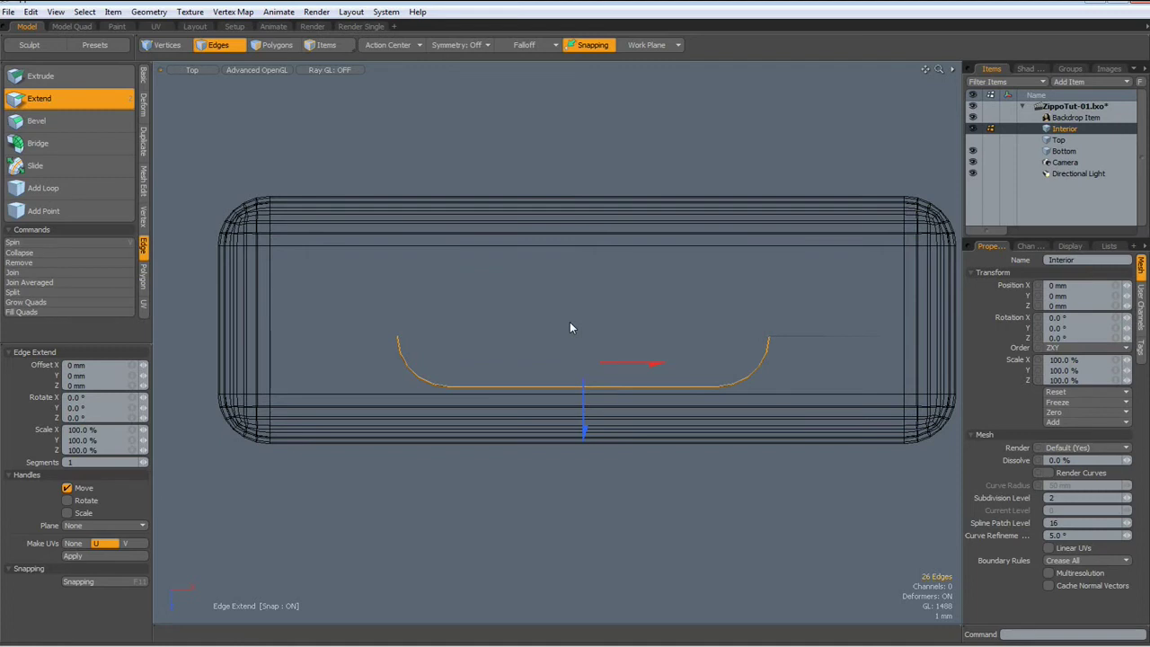
pyautogui.press('r')
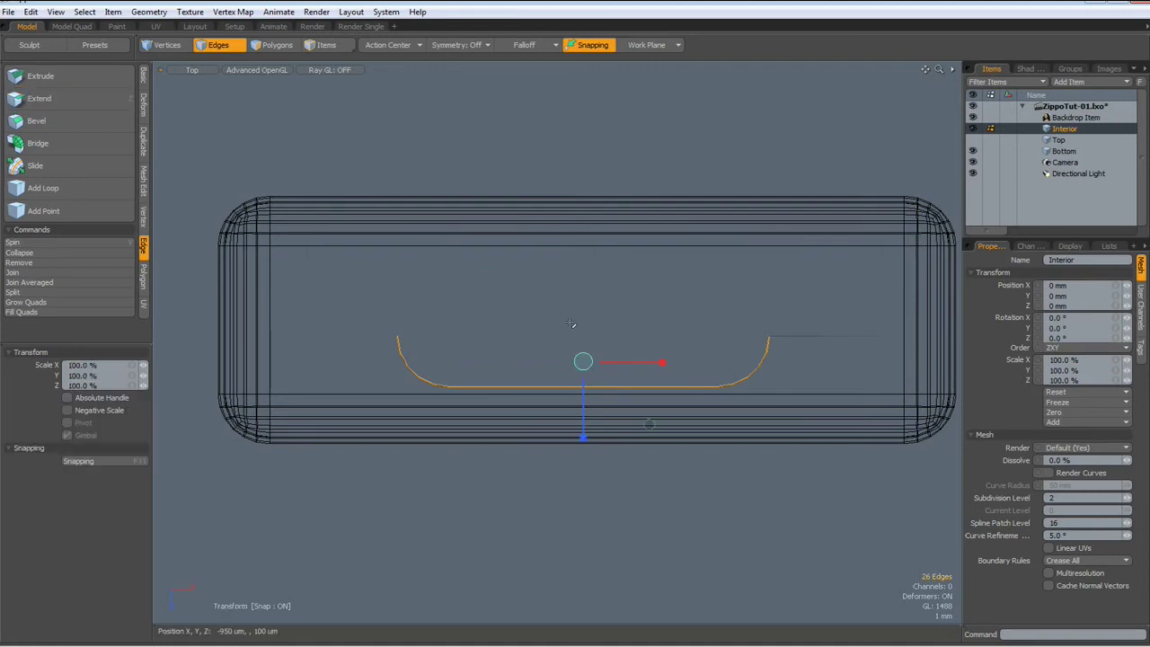
pyautogui.click(388, 45)
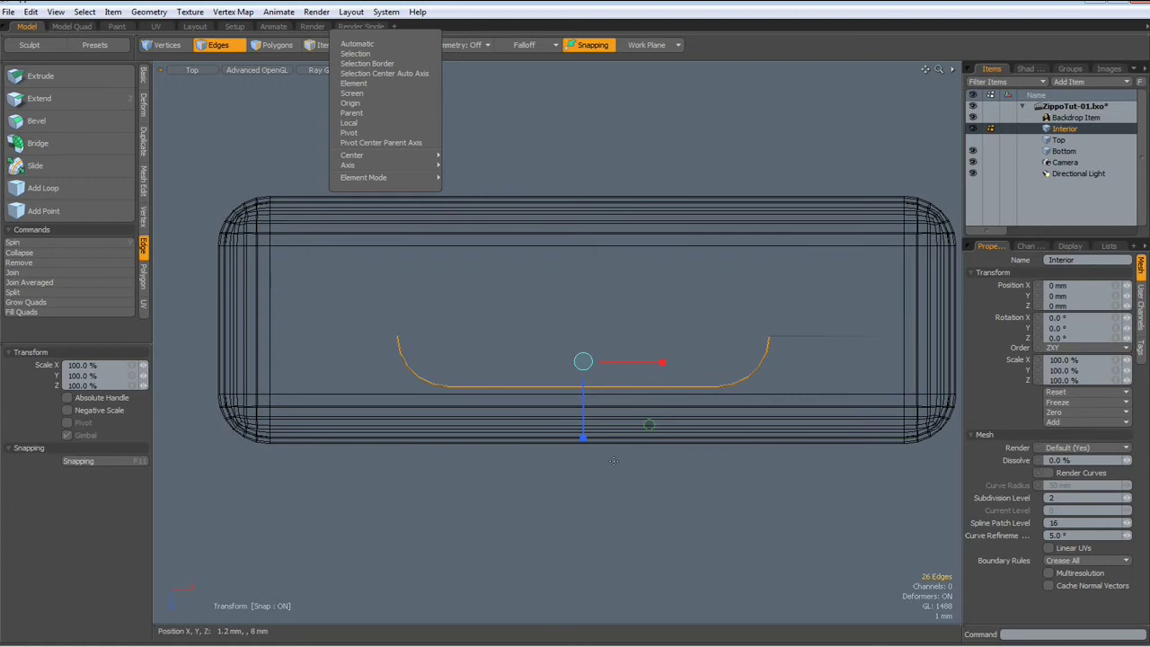
pyautogui.click(650, 426)
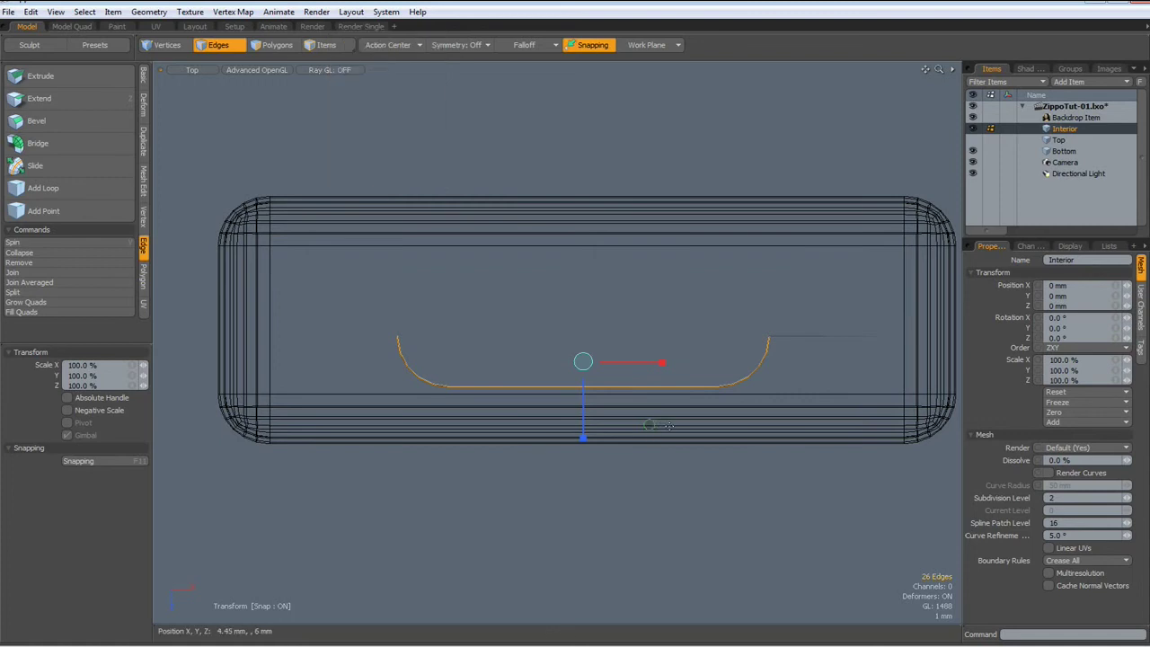
pyautogui.moveTo(649, 425); pyautogui.dragTo(649, 425)
pyautogui.press('space')
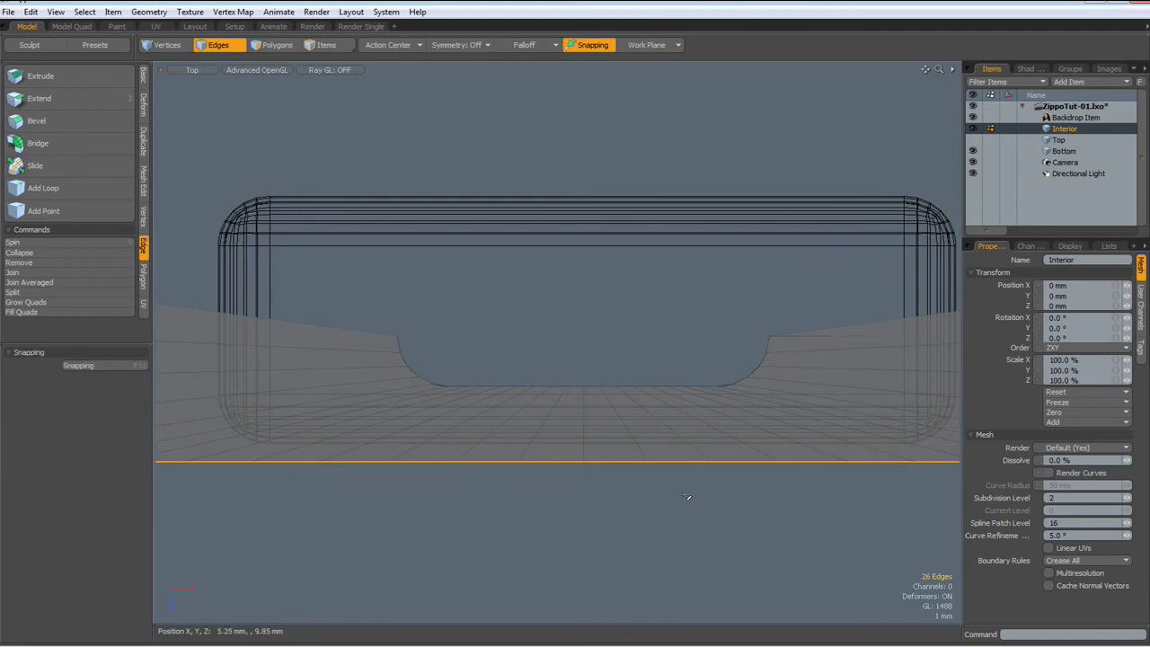
# - Make the Bottom mesh active and slice it horizontally across the full body width at Y -21.7 mm in front view
pyautogui.hotkey('ctrl', 'space')
pyautogui.click(715, 475)
pyautogui.keyDown('alt'); pyautogui.moveTo(678, 503); pyautogui.dragTo(637, 506); pyautogui.keyUp('alt')
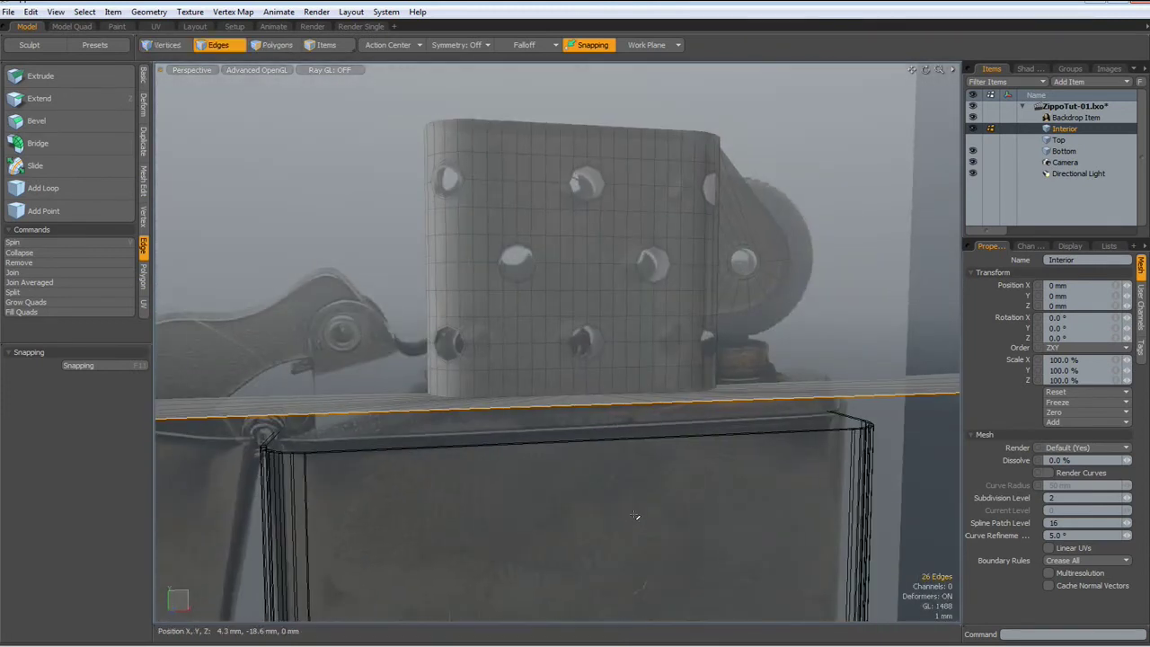
pyautogui.scroll(-2, 636, 516)
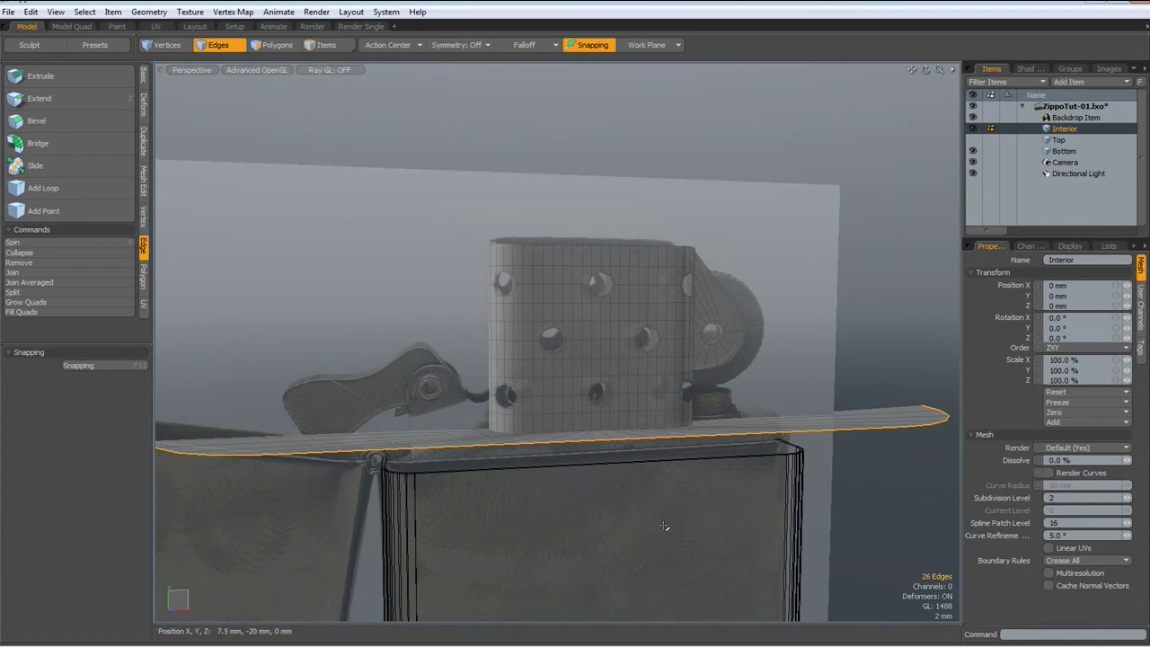
pyautogui.press('3')
pyautogui.keyDown('alt'); pyautogui.moveTo(646, 540); pyautogui.dragTo(614, 521); pyautogui.keyUp('alt')
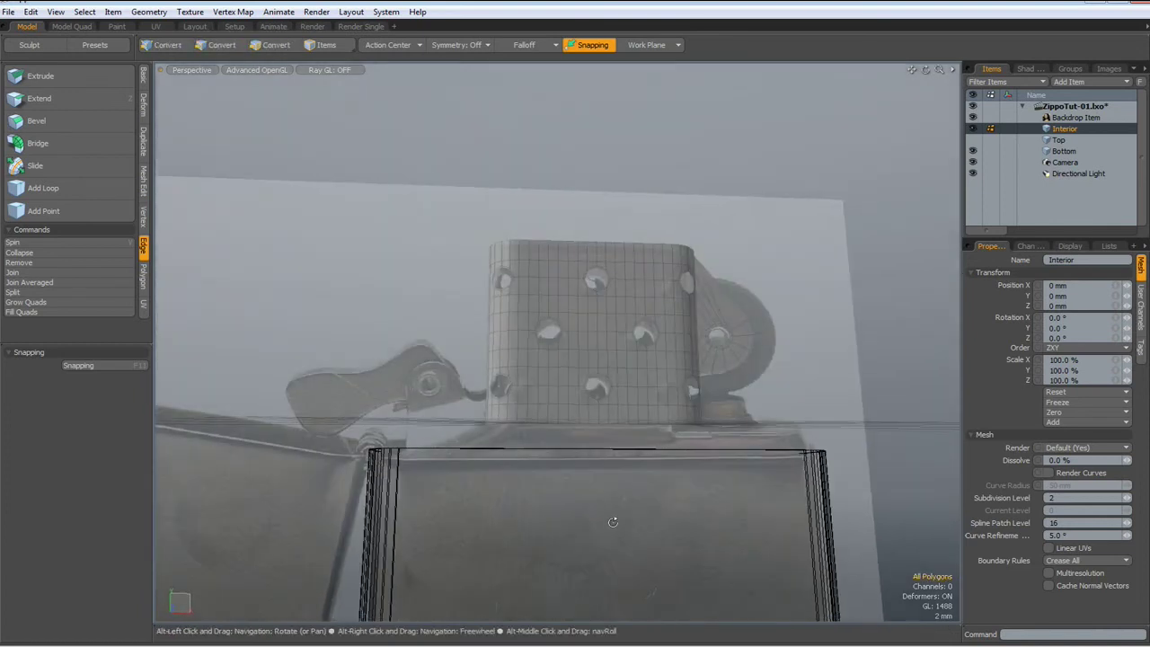
pyautogui.click(1052, 151)
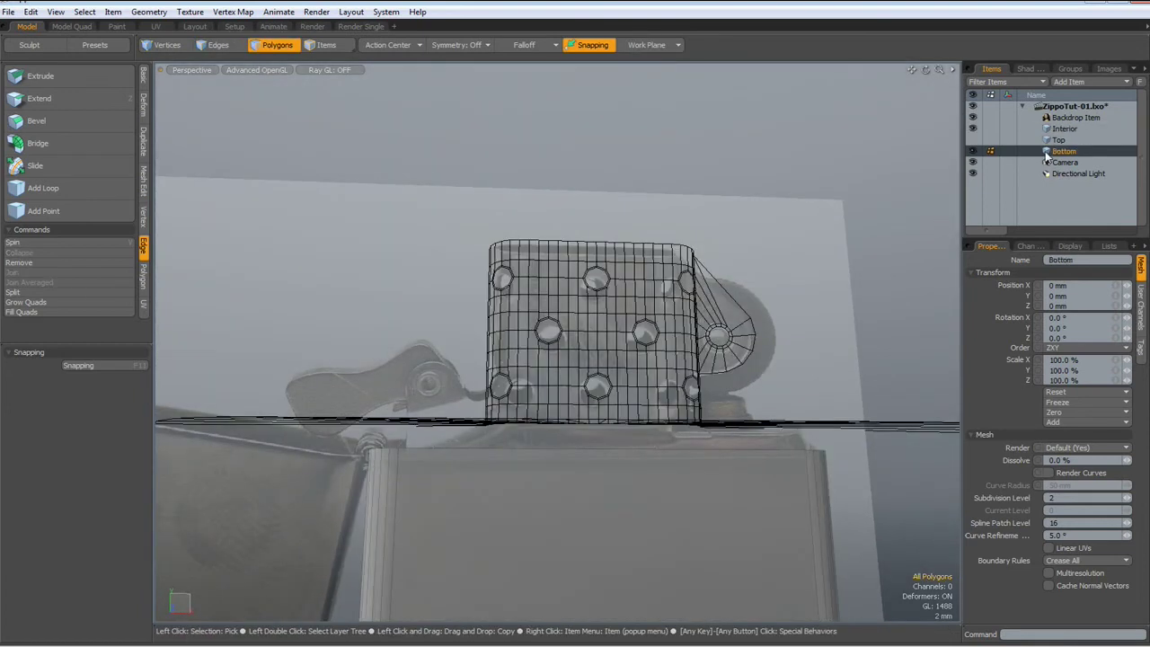
pyautogui.press('KP_1')
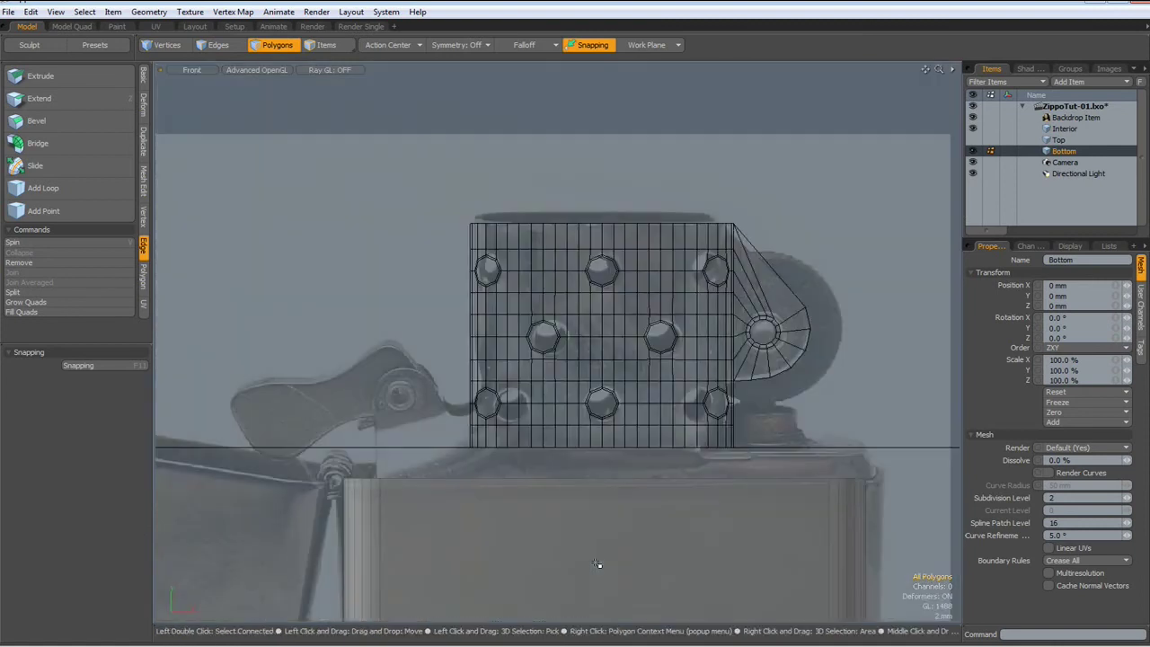
pyautogui.keyDown('alt'); pyautogui.moveTo(597, 564); pyautogui.dragTo(634, 377); pyautogui.keyUp('alt')
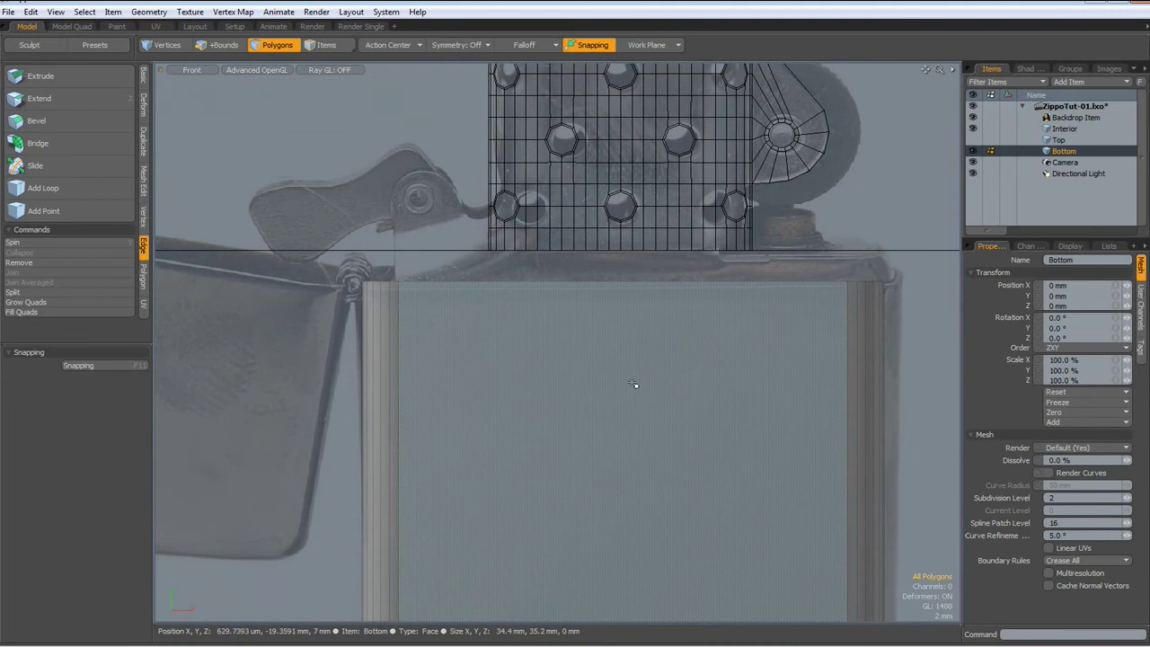
pyautogui.hotkey('shift', 'c')
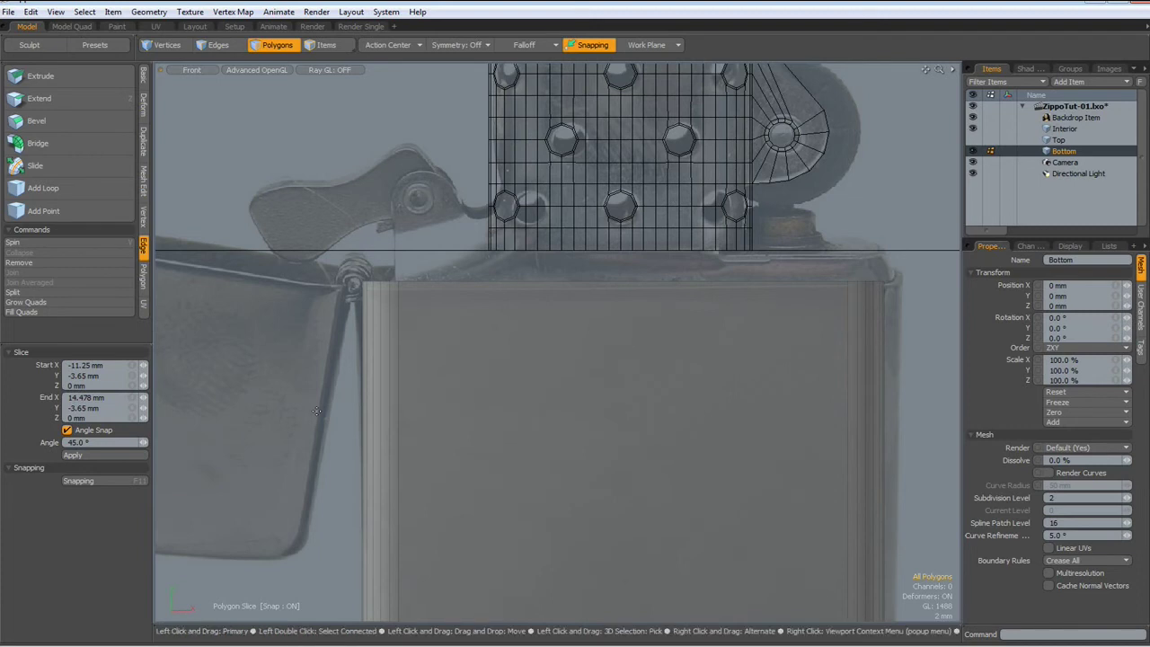
pyautogui.moveTo(316, 412); pyautogui.dragTo(905, 412)
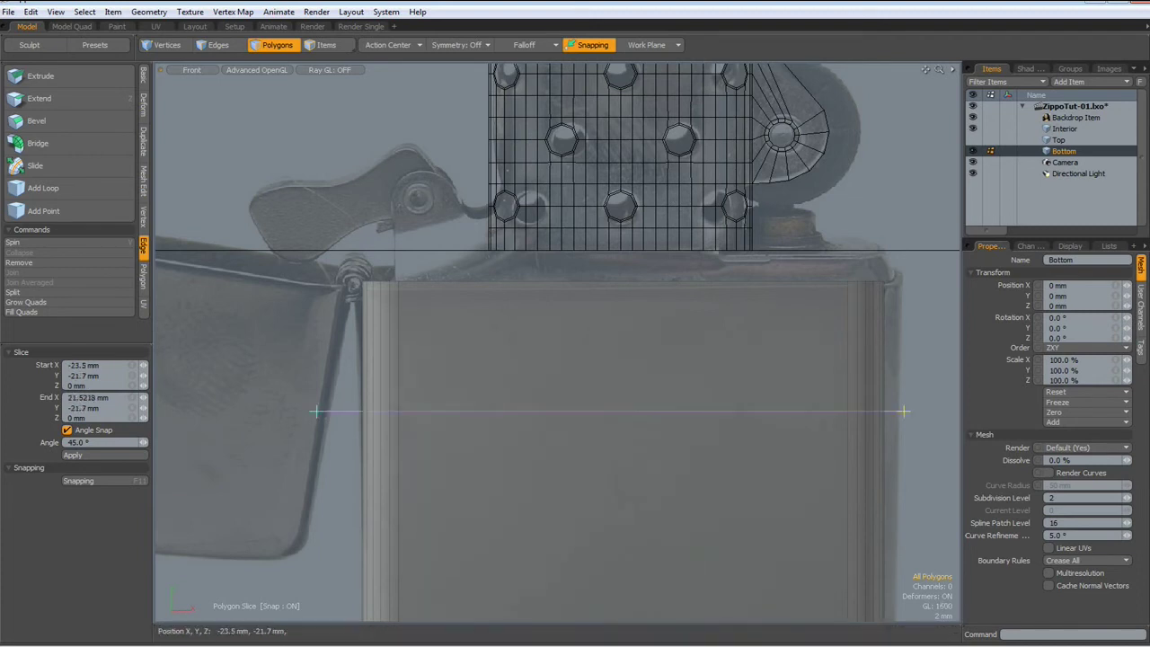
pyautogui.press('space')
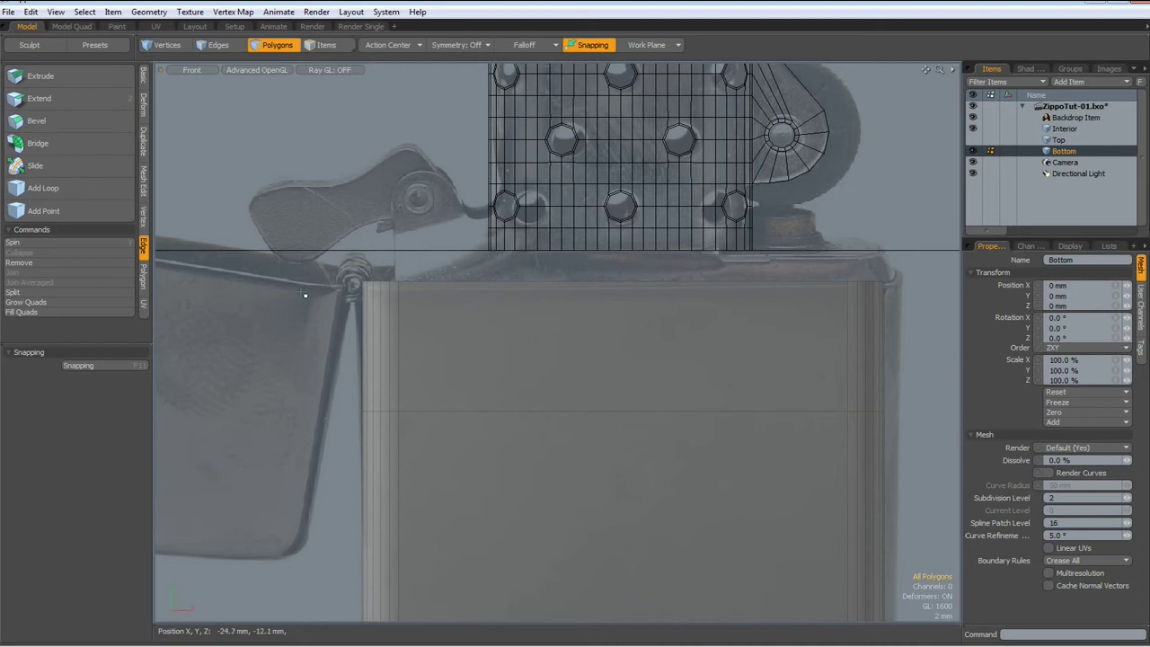
# - Hide the backdrop image and select the polygon loop on the Bottom mesh's inner wall above the slice in perspective
pyautogui.hotkey('ctrl', 'space')
pyautogui.click(341, 274)
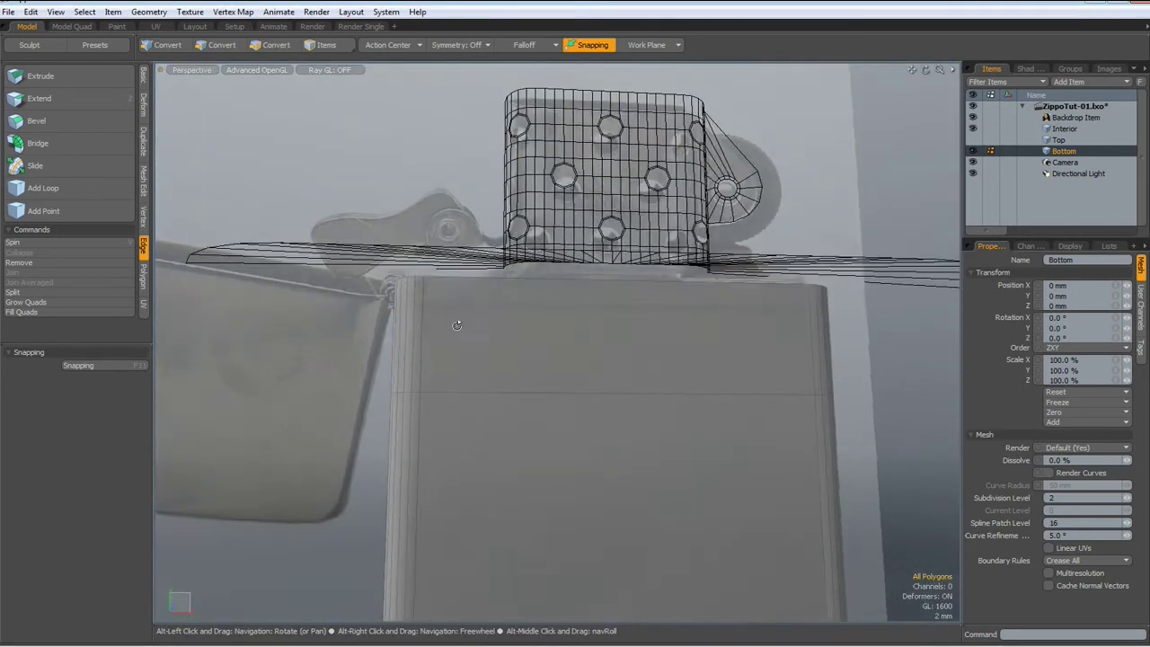
pyautogui.moveTo(457, 323)
pyautogui.keyDown('alt'); pyautogui.mouseDown()
pyautogui.moveTo(444, 408)
pyautogui.moveTo(448, 339)
pyautogui.mouseUp(); pyautogui.keyUp('alt')
pyautogui.press('3')
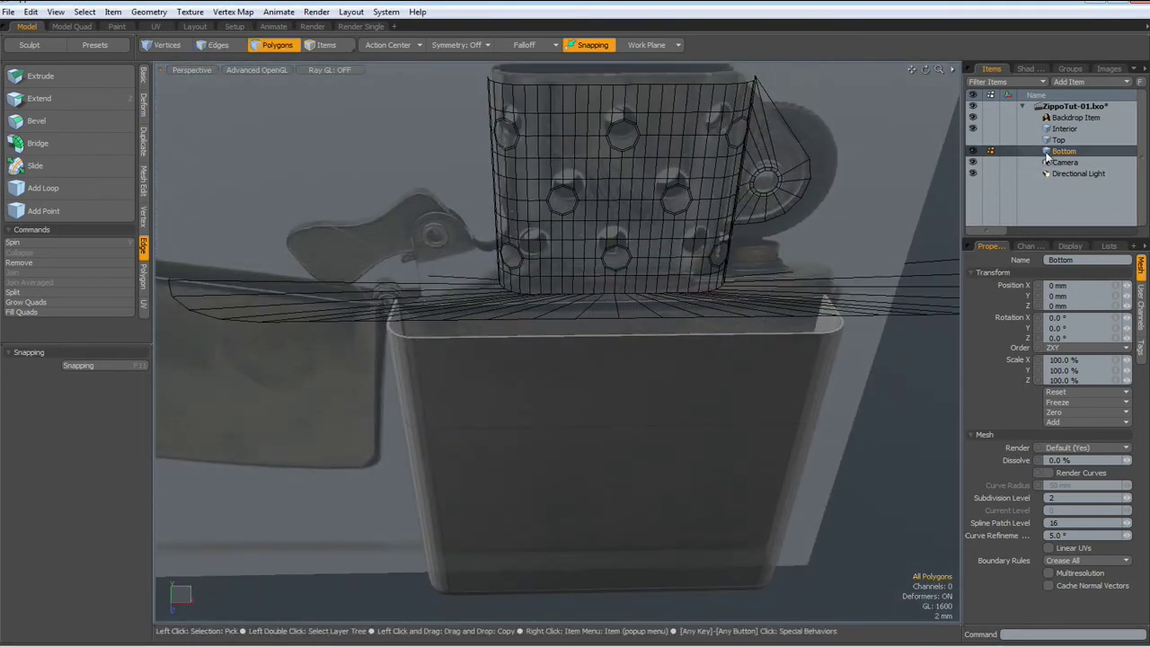
pyautogui.click(974, 119)
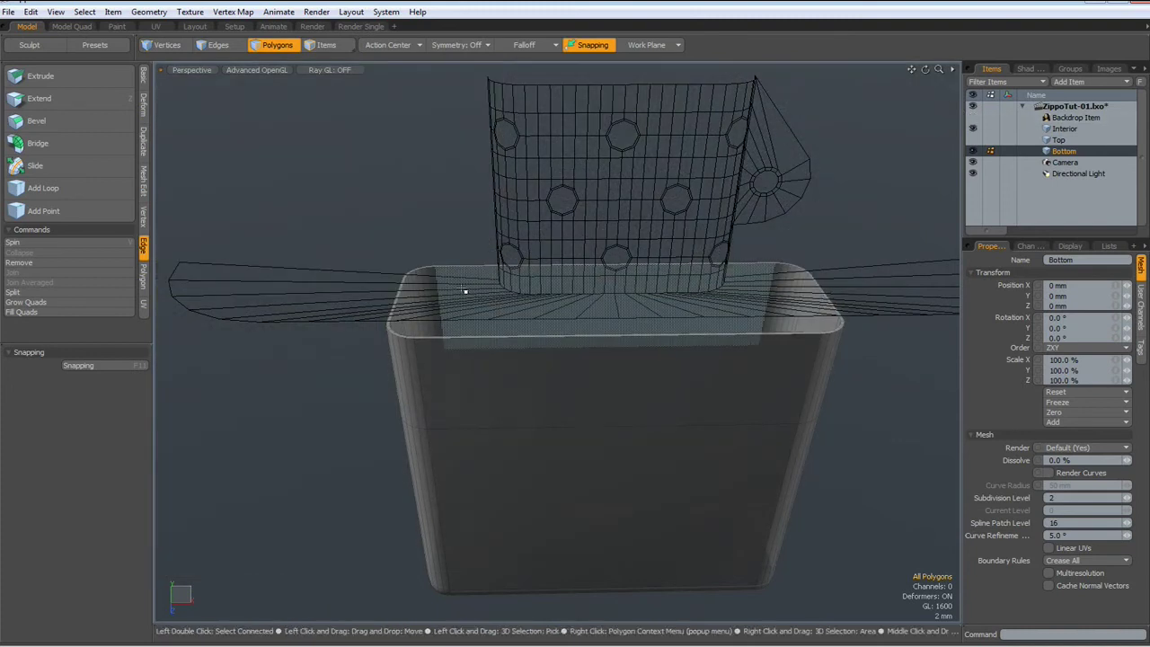
pyautogui.click(466, 290)
pyautogui.keyDown('shift'); pyautogui.click(445, 293); pyautogui.keyUp('shift')
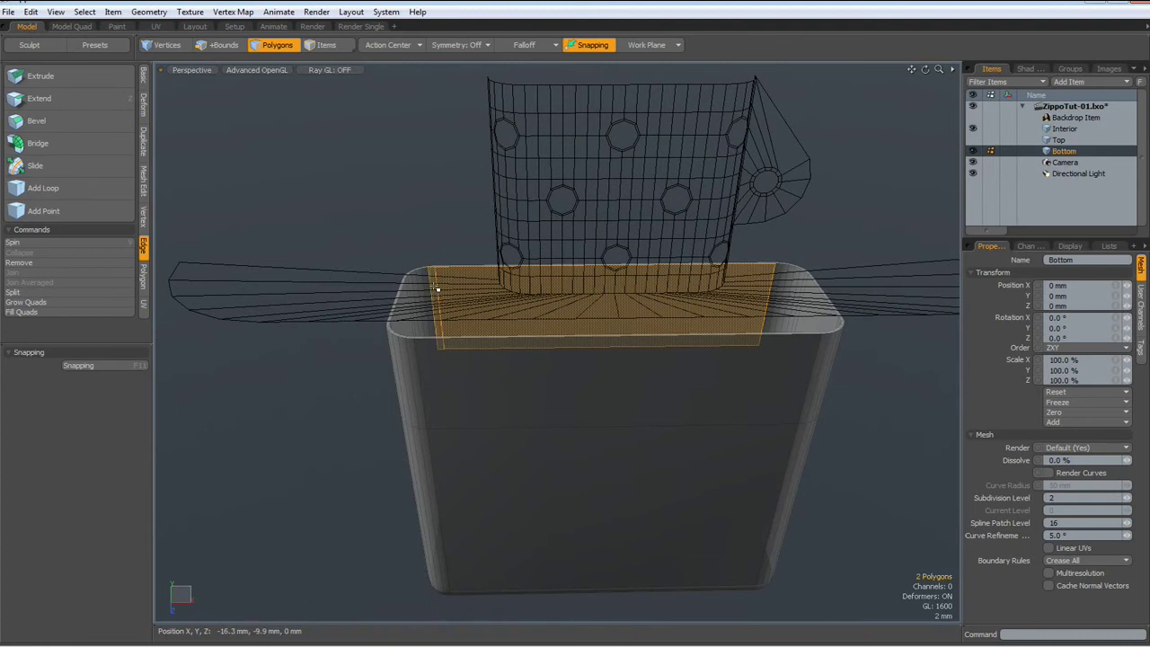
pyautogui.press('l')
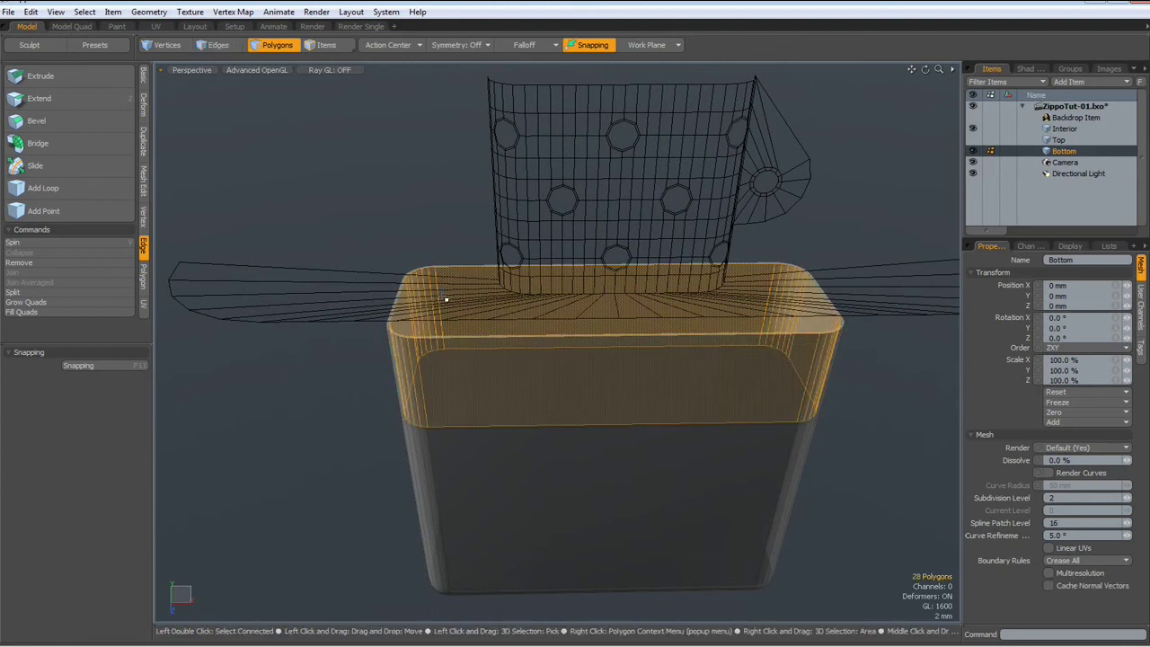
pyautogui.hotkey('ctrl', 'z')
pyautogui.press('l')
# - Copy the selected inner wall polygons and paste them into a new mesh item
pyautogui.hotkey('ctrl', 'c')
pyautogui.hotkey('ctrl', 'v')
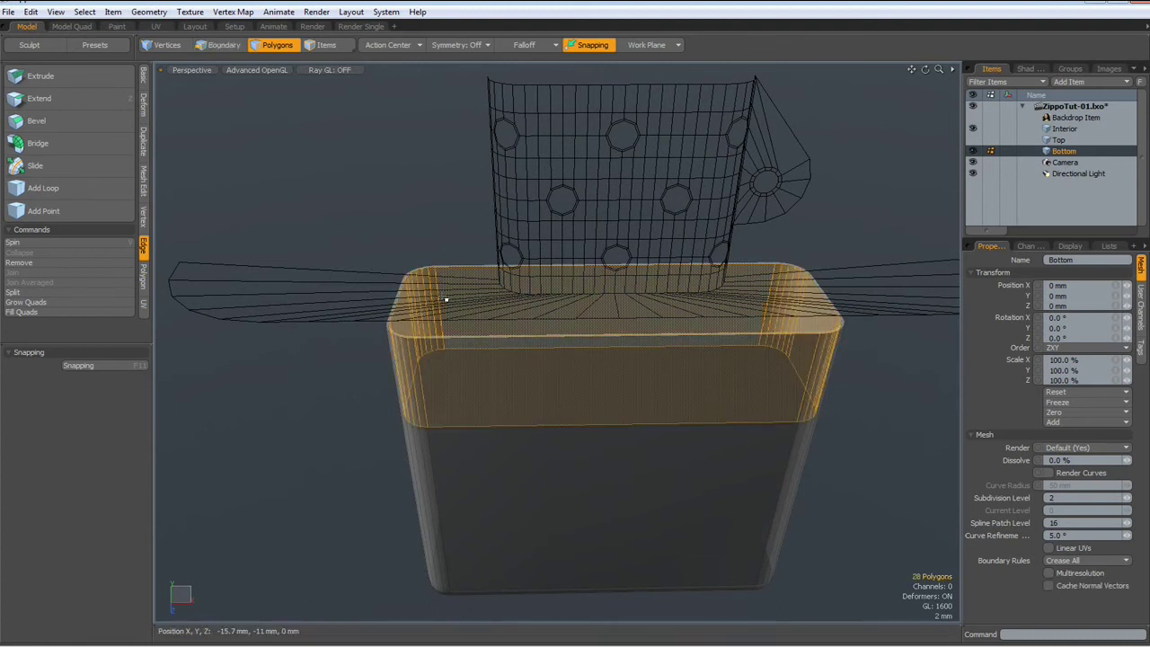
pyautogui.press('n')
pyautogui.hotkey('ctrl', 'v')
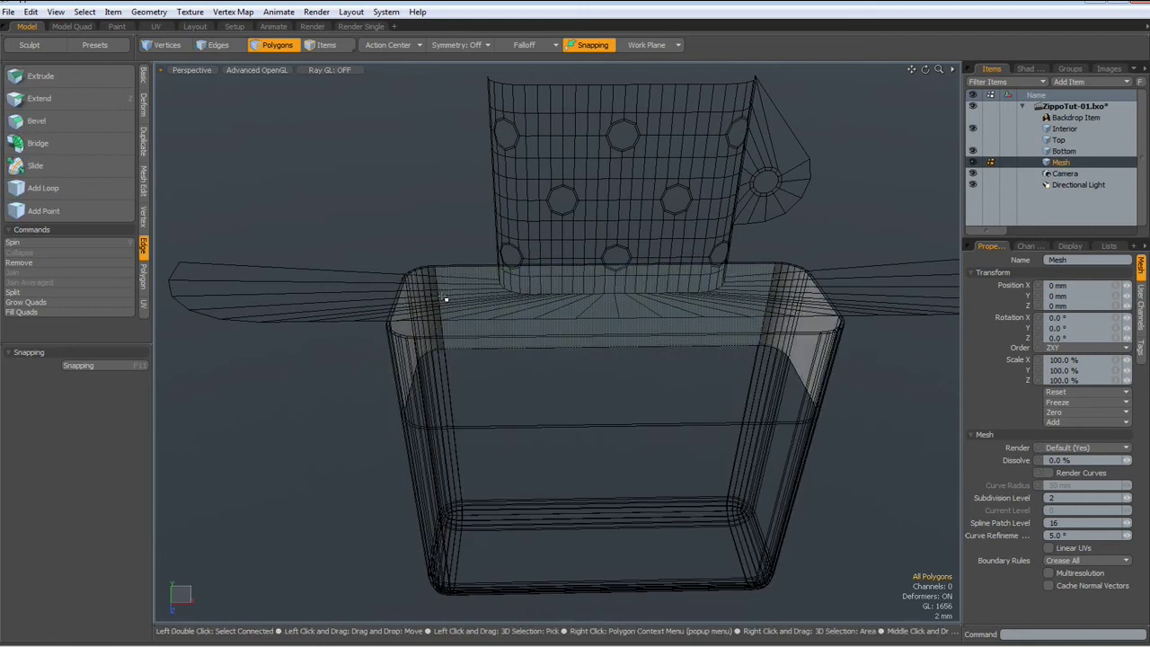
# - Flip the polygons of the new mesh to face outward and select the whole connected band
pyautogui.press('f')
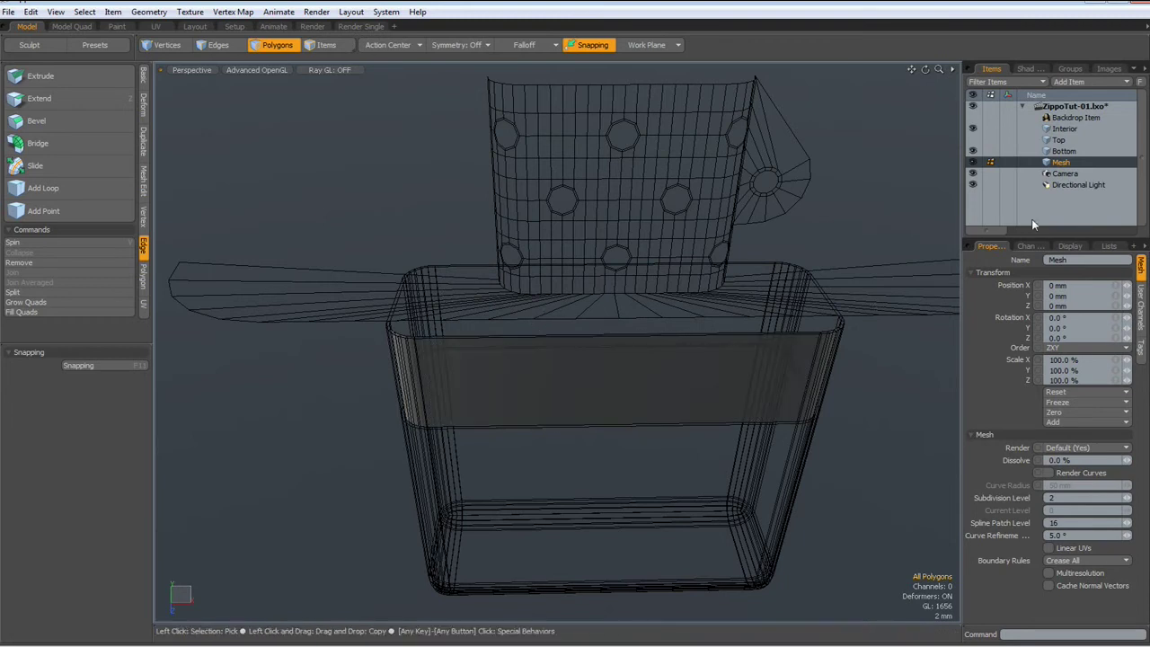
pyautogui.doubleClick(668, 386)
pyautogui.moveTo(668, 386)
pyautogui.keyDown('alt'); pyautogui.mouseDown()
pyautogui.moveTo(668, 402)
pyautogui.moveTo(665, 375)
pyautogui.mouseUp(); pyautogui.keyUp('alt')
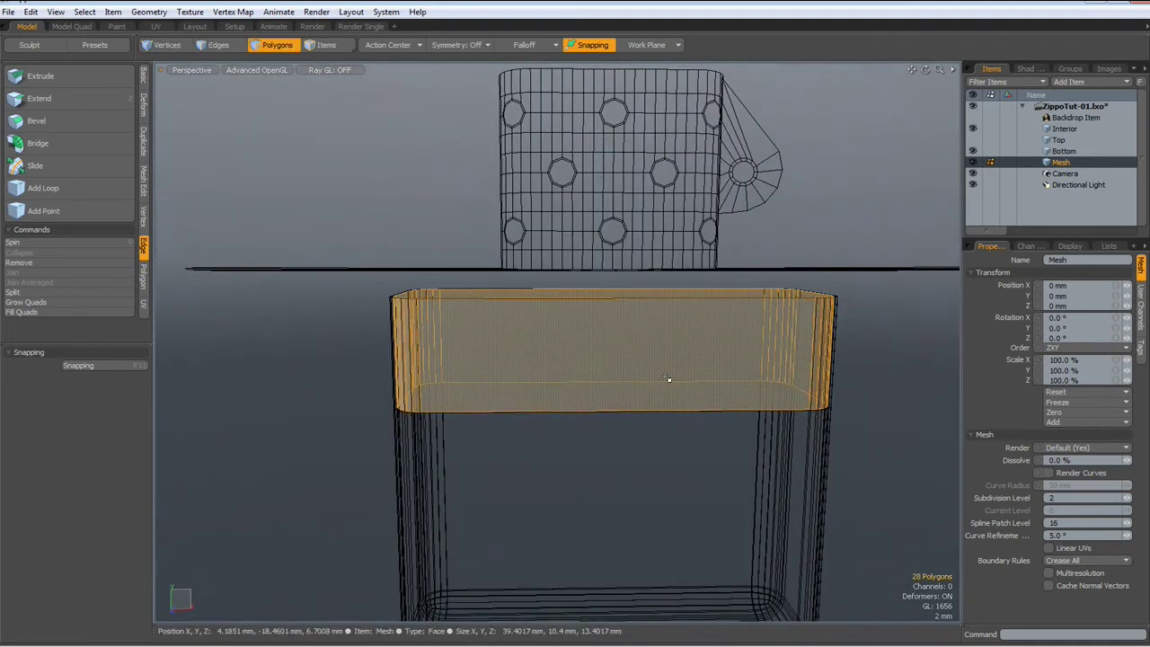
# - Move the selected band up 5 mm in Y, make the Interior mesh active and hide the Bottom mesh
pyautogui.press('w')
pyautogui.moveTo(609, 290); pyautogui.dragTo(610, 236)
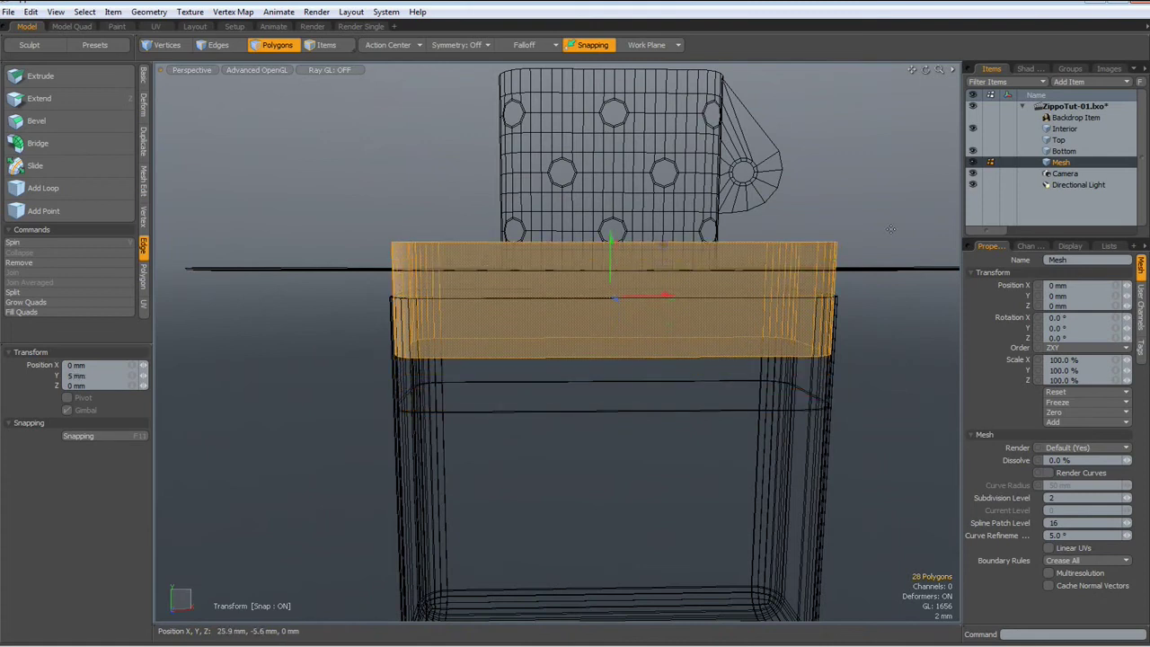
pyautogui.click(1061, 129)
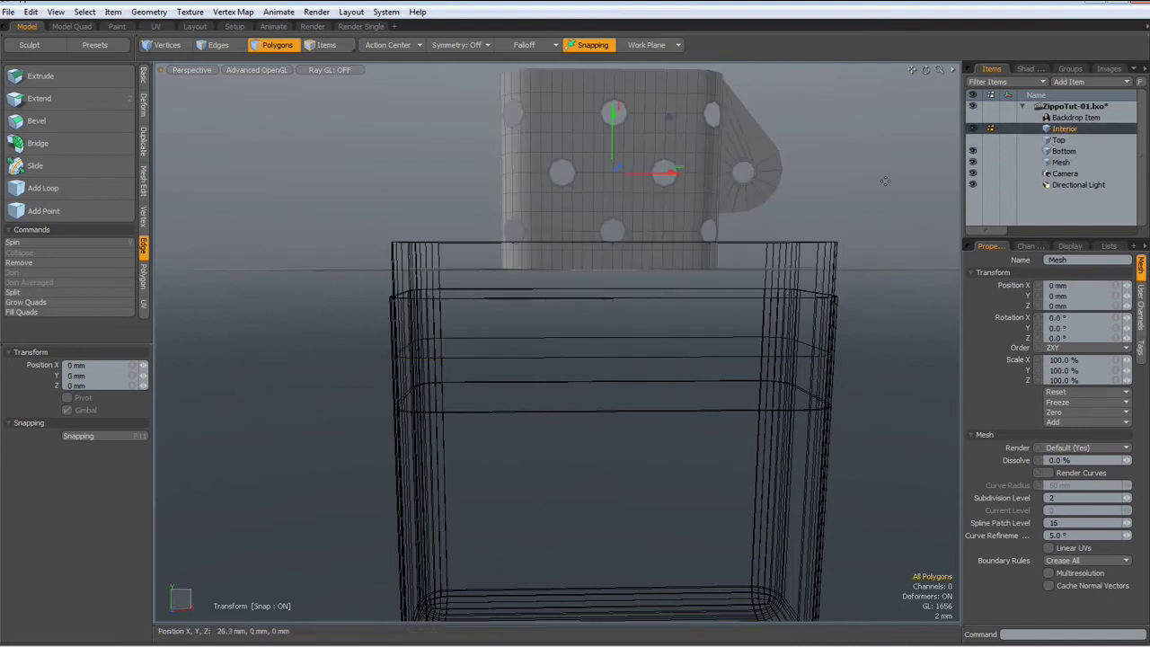
pyautogui.click(972, 151)
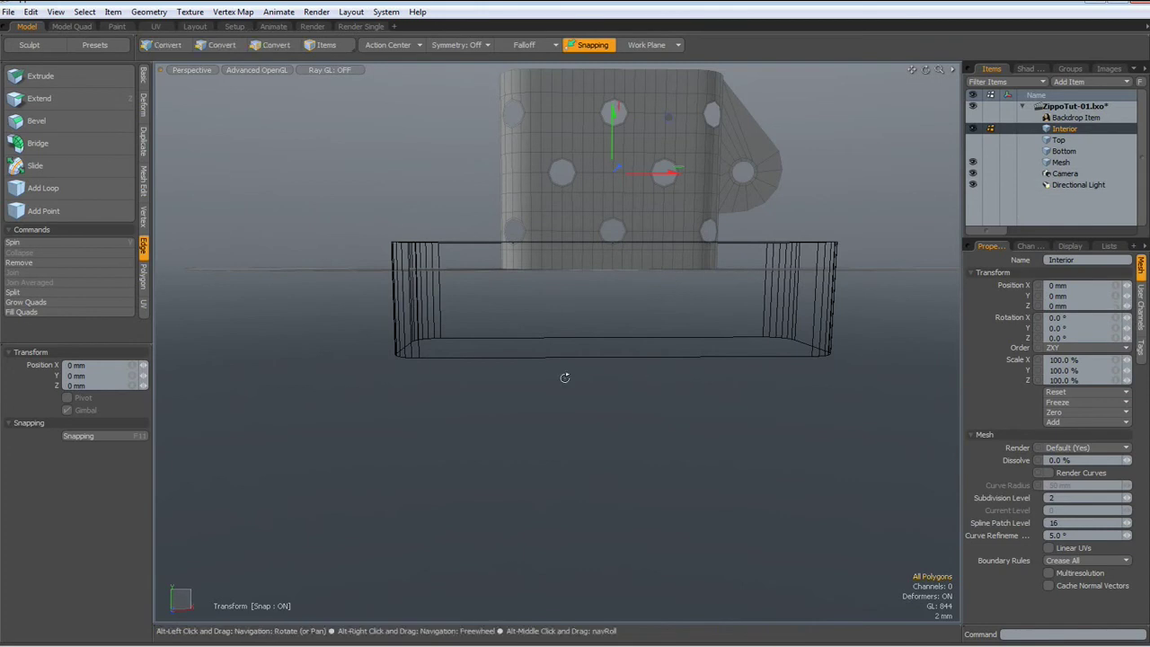
# - Make the new band mesh active and remove three alternate vertical edges from its rounded front corner on the negative X side
pyautogui.keyDown('alt'); pyautogui.moveTo(540, 383); pyautogui.dragTo(601, 494); pyautogui.keyUp('alt')
pyautogui.scroll(5, 601, 493)
pyautogui.press('/')
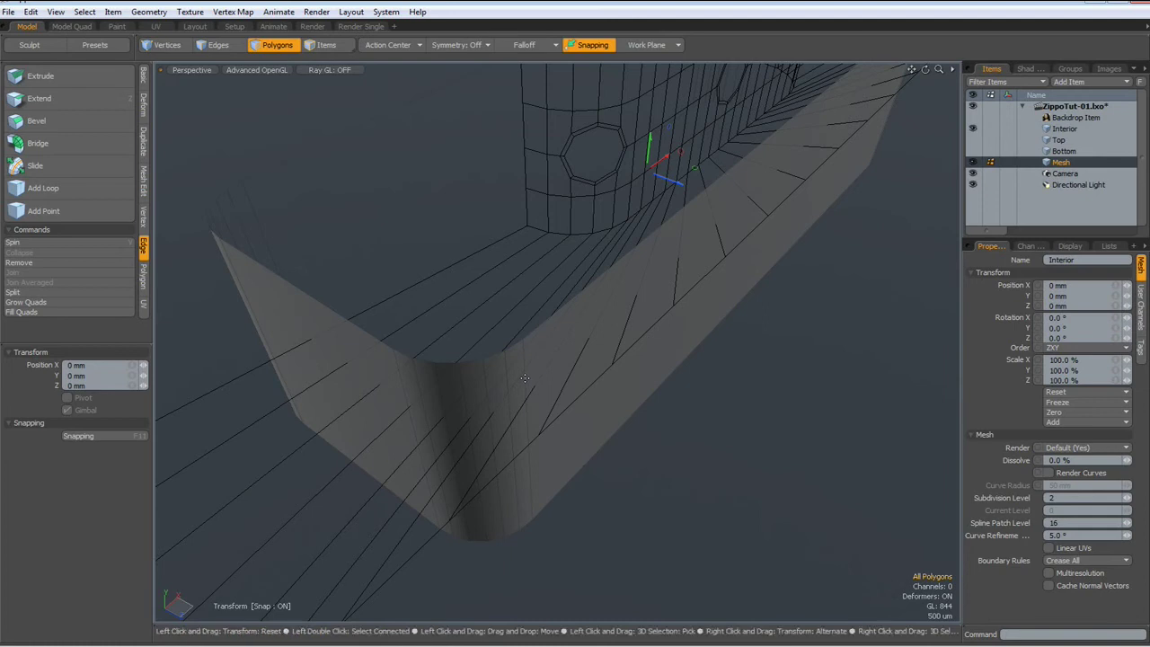
pyautogui.press('2')
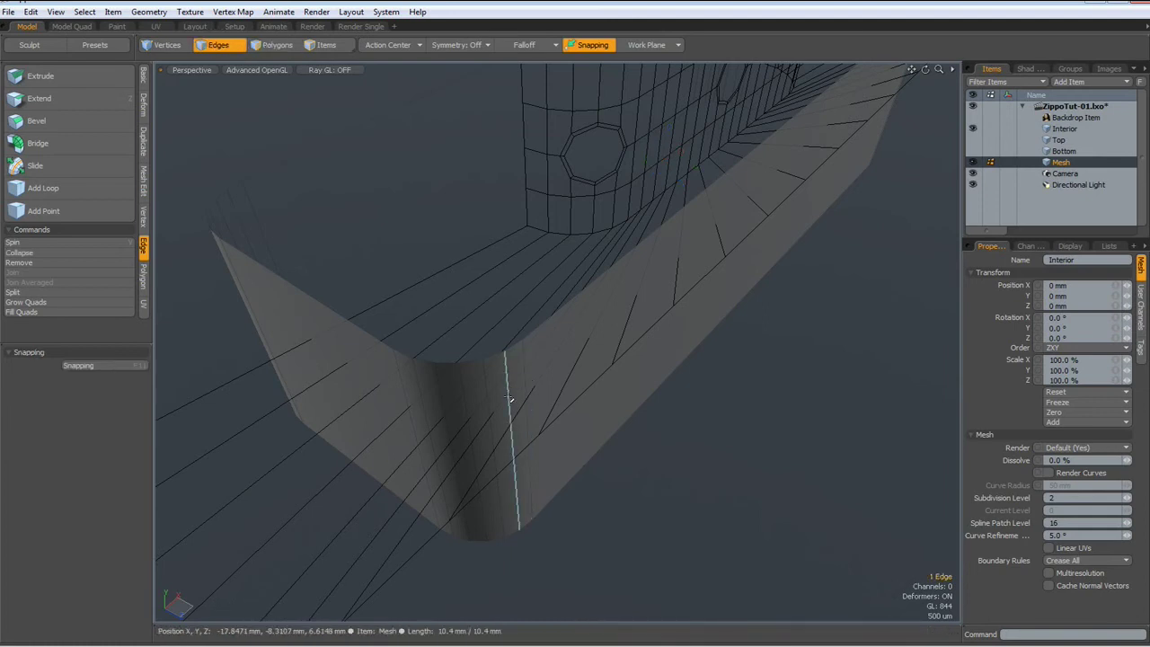
pyautogui.click(508, 386)
pyautogui.keyDown('shift'); pyautogui.click(465, 396); pyautogui.keyUp('shift')
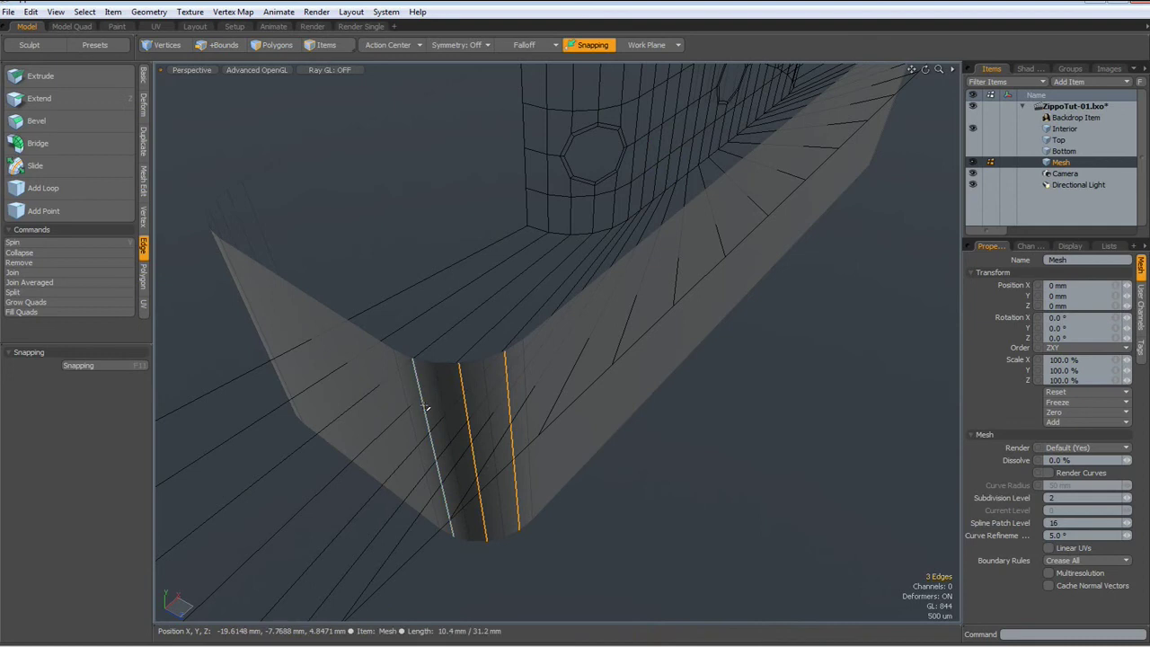
pyautogui.click(711, 581)
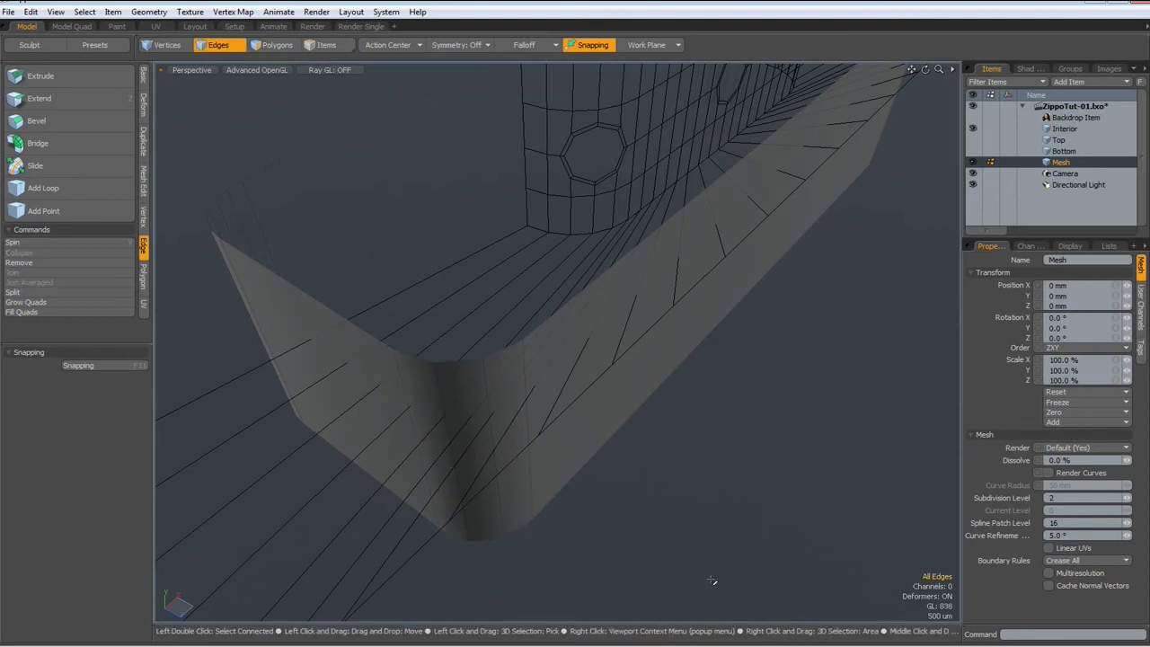
# - Remove three alternate vertical edges from the band's rounded front corner on the positive X side
pyautogui.scroll(-5, 769, 393)
pyautogui.scroll(2, 767, 393)
pyautogui.keyDown('alt'); pyautogui.keyDown('shift'); pyautogui.moveTo(806, 310); pyautogui.dragTo(455, 324); pyautogui.keyUp('shift'); pyautogui.keyUp('alt')
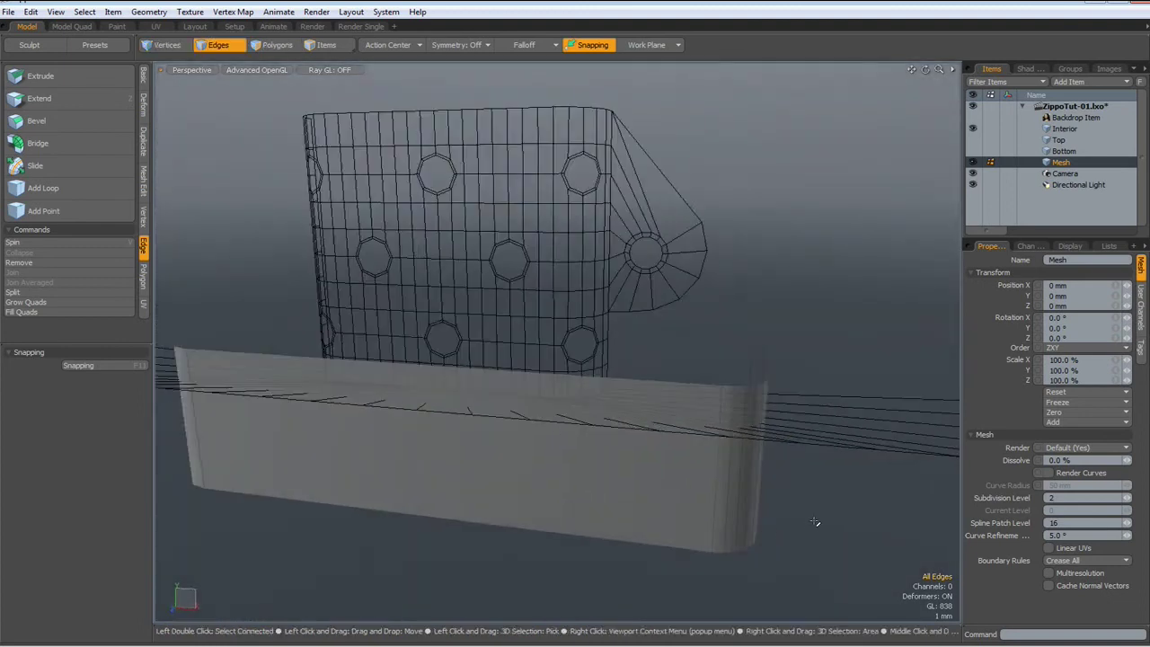
pyautogui.scroll(5, 816, 522)
pyautogui.click(624, 488)
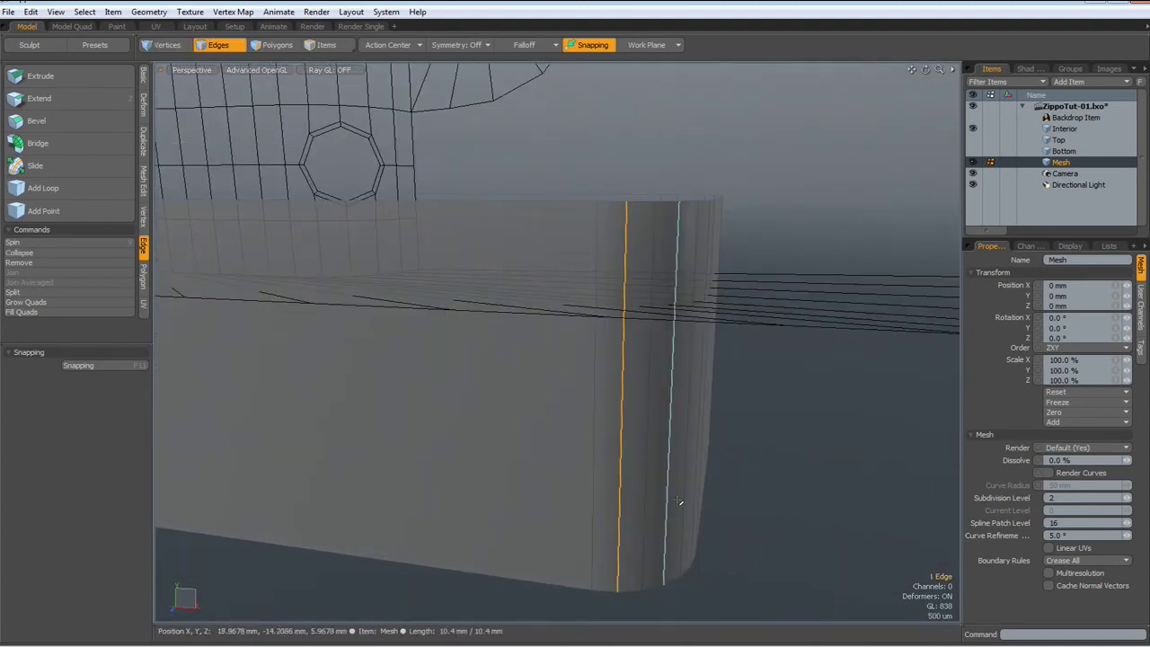
pyautogui.keyDown('shift'); pyautogui.click(671, 419); pyautogui.keyUp('shift')
pyautogui.keyDown('alt'); pyautogui.moveTo(827, 483); pyautogui.dragTo(728, 453); pyautogui.keyUp('alt')
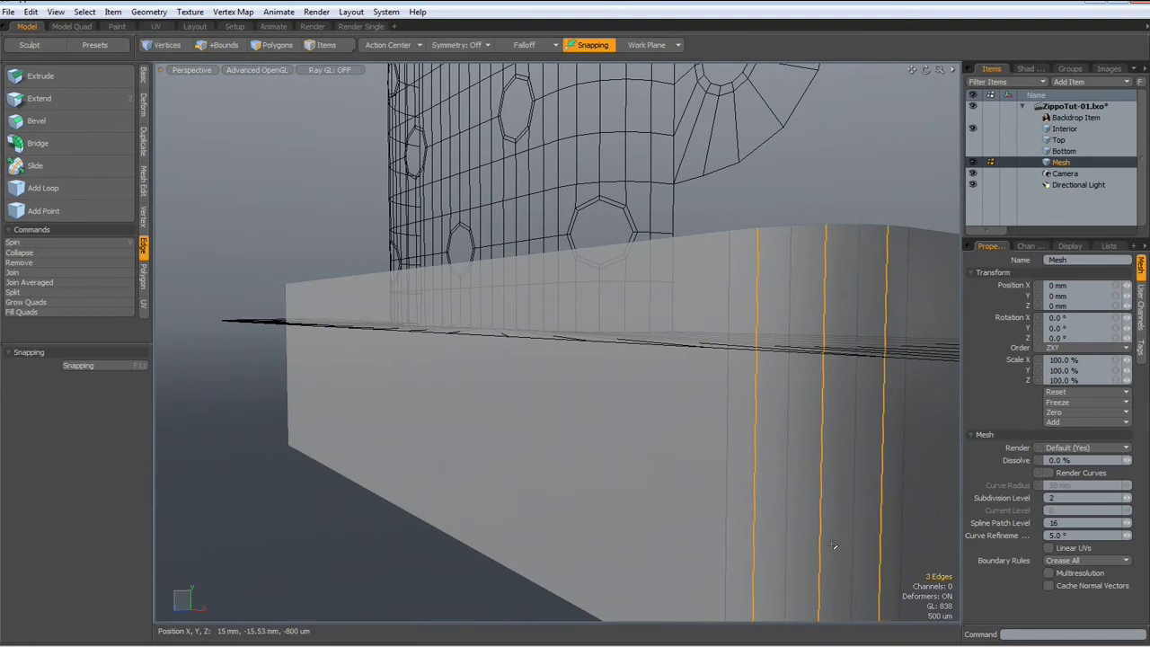
pyautogui.press('BackSpace')
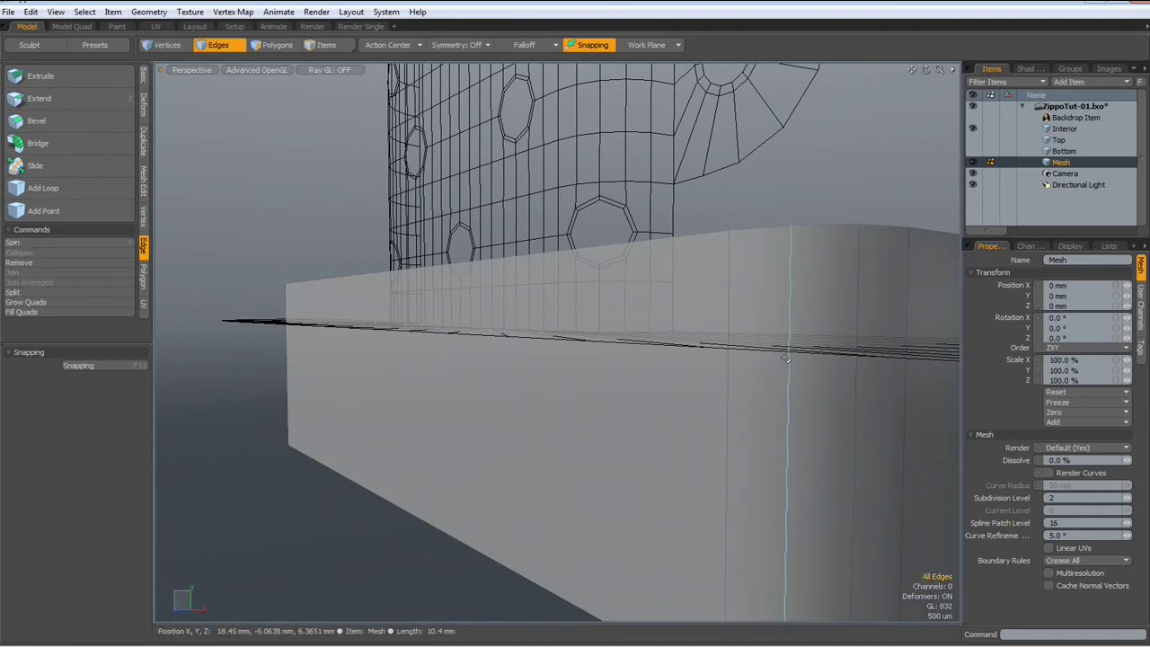
# - Make the Interior mesh active and use Solid Drill with the background band as drive mesh to cut its outline into the flat base
pyautogui.keyDown('alt'); pyautogui.moveTo(784, 472); pyautogui.dragTo(699, 421); pyautogui.keyUp('alt')
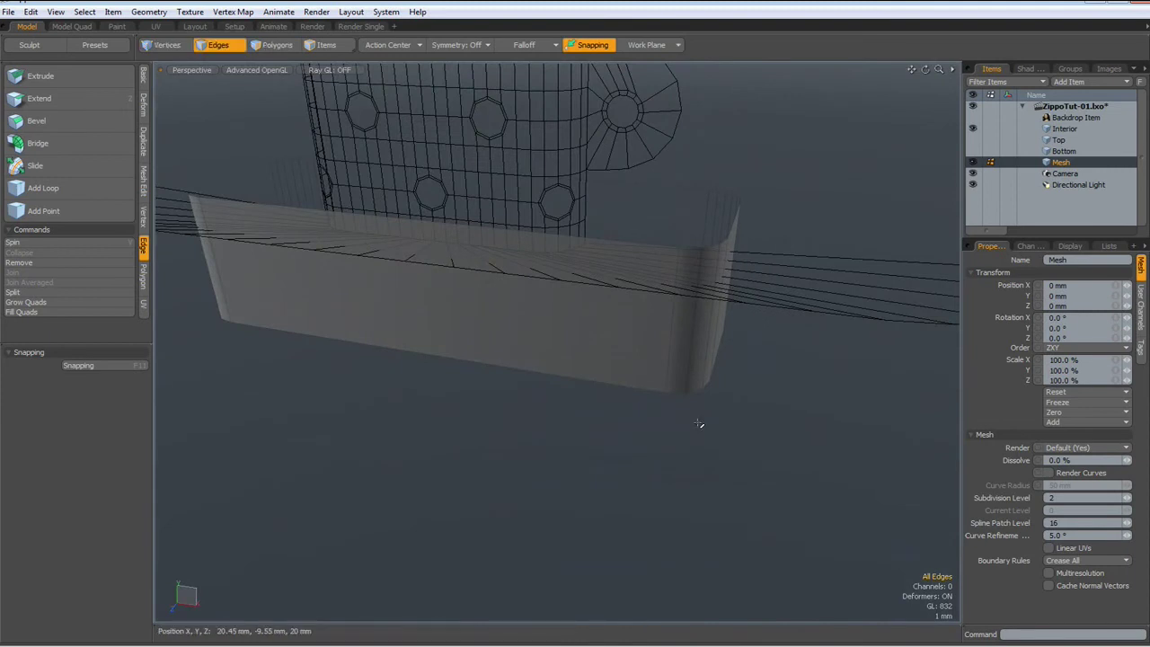
pyautogui.press('Tab')
pyautogui.scroll(-3, 492, 290)
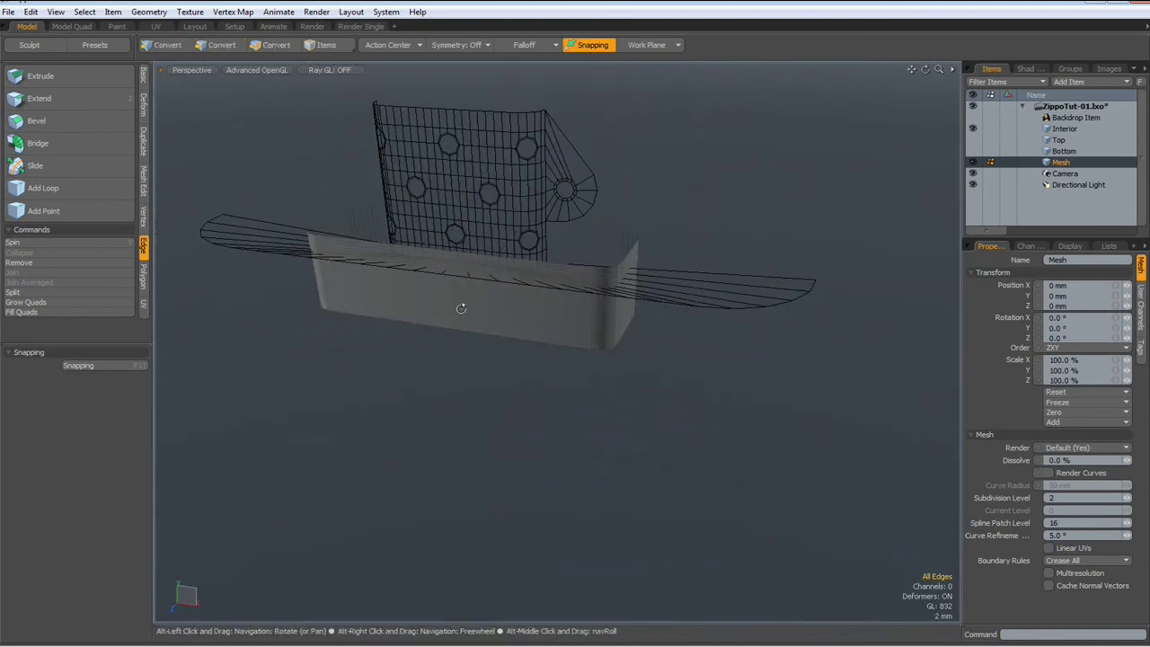
pyautogui.moveTo(461, 309)
pyautogui.keyDown('alt'); pyautogui.mouseDown()
pyautogui.moveTo(596, 411)
pyautogui.moveTo(629, 400)
pyautogui.mouseUp(); pyautogui.keyUp('alt')
pyautogui.click(1047, 130)
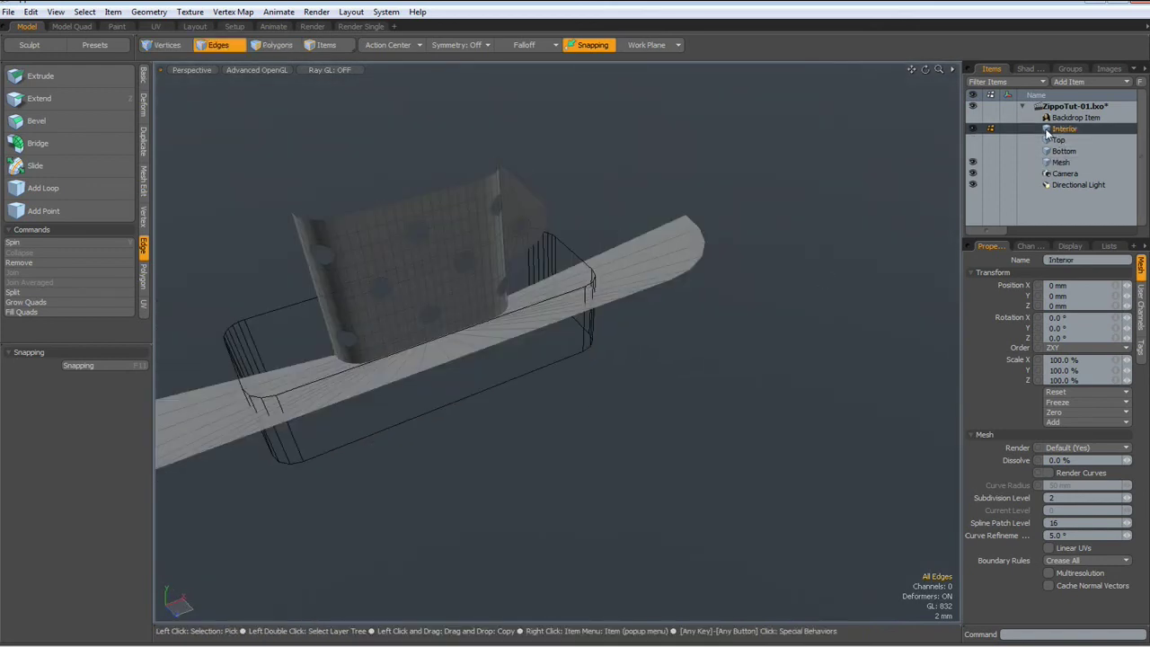
pyautogui.keyDown('alt'); pyautogui.moveTo(431, 342); pyautogui.dragTo(483, 368); pyautogui.keyUp('alt')
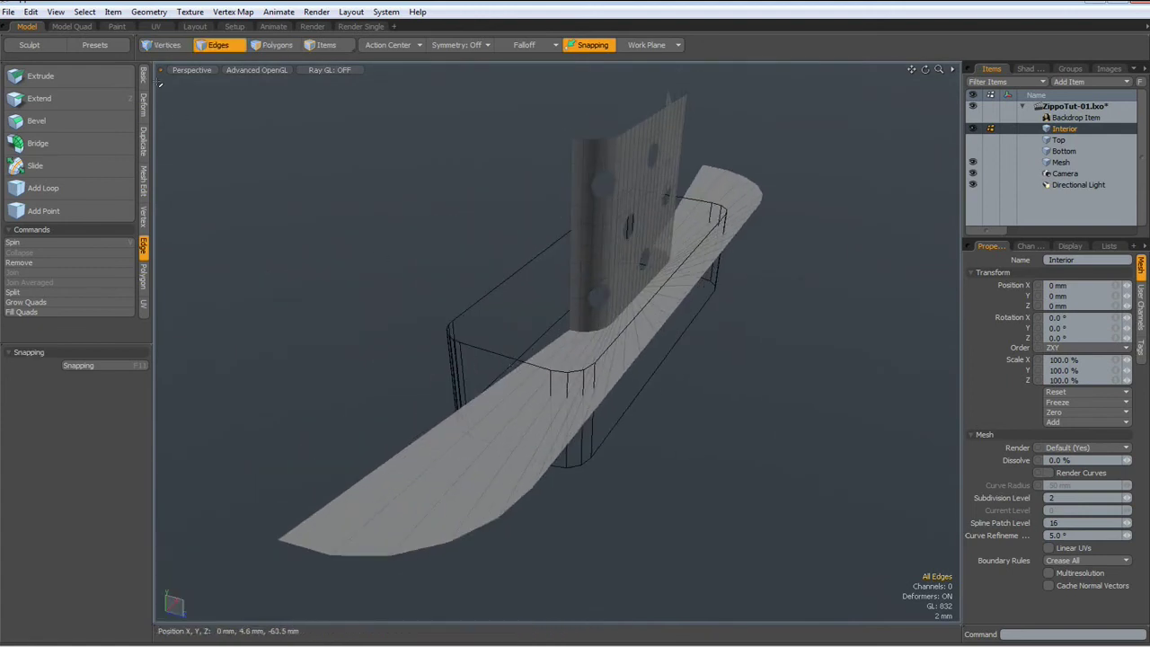
pyautogui.click(150, 12)
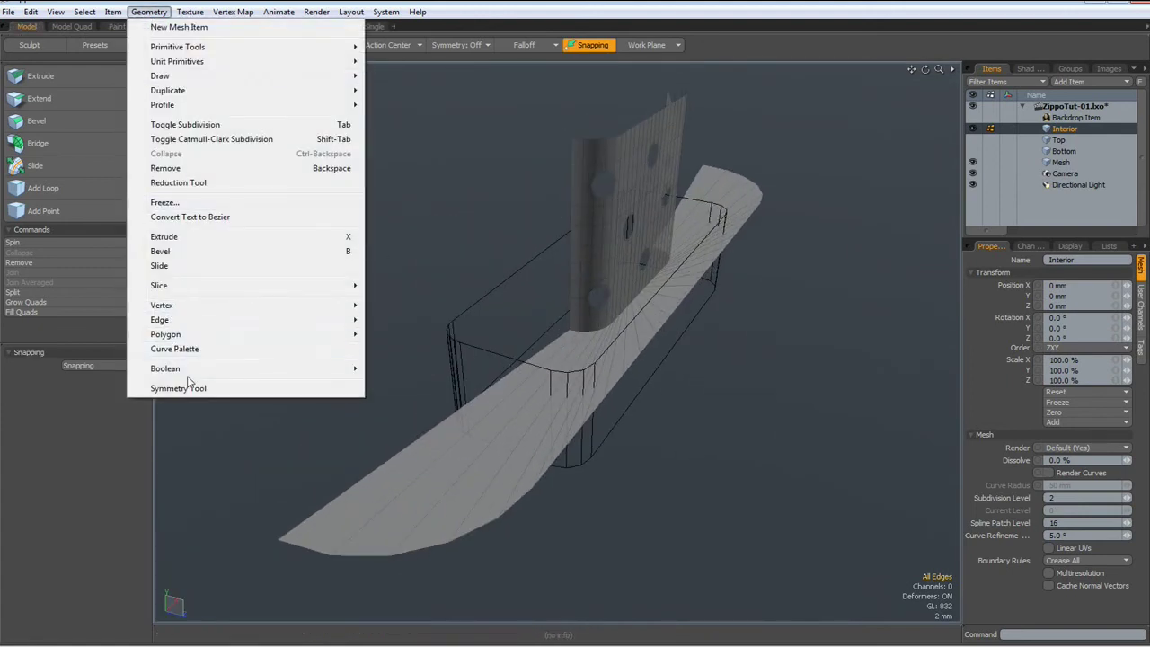
pyautogui.moveTo(188, 372)
pyautogui.click(416, 385)
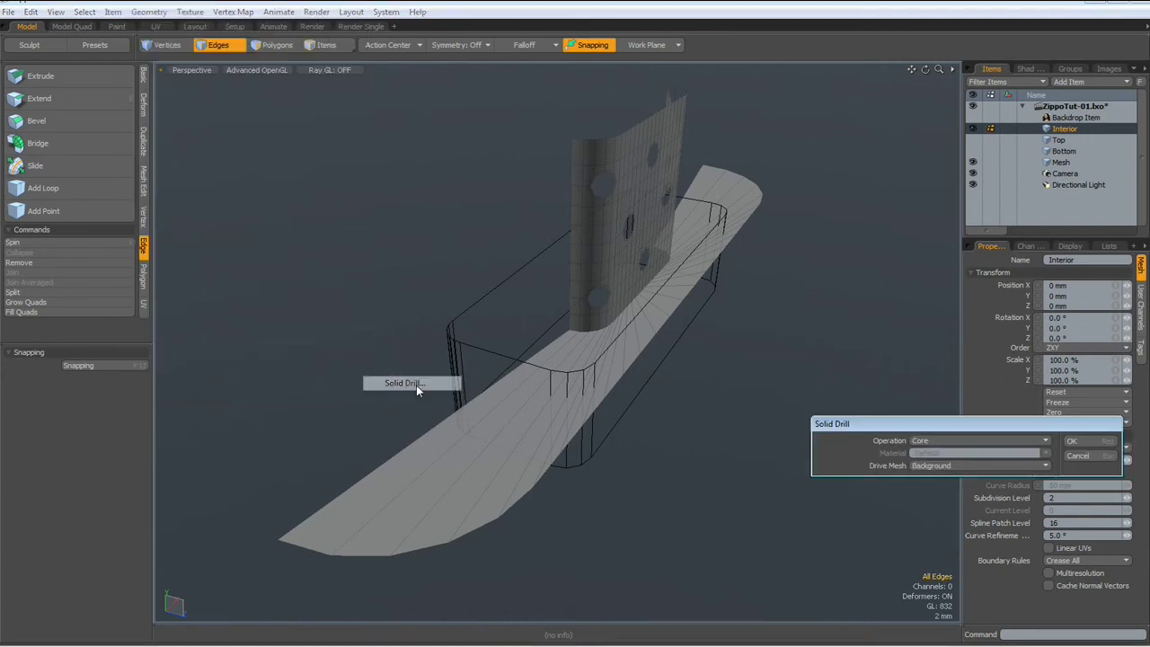
pyautogui.click(1046, 446)
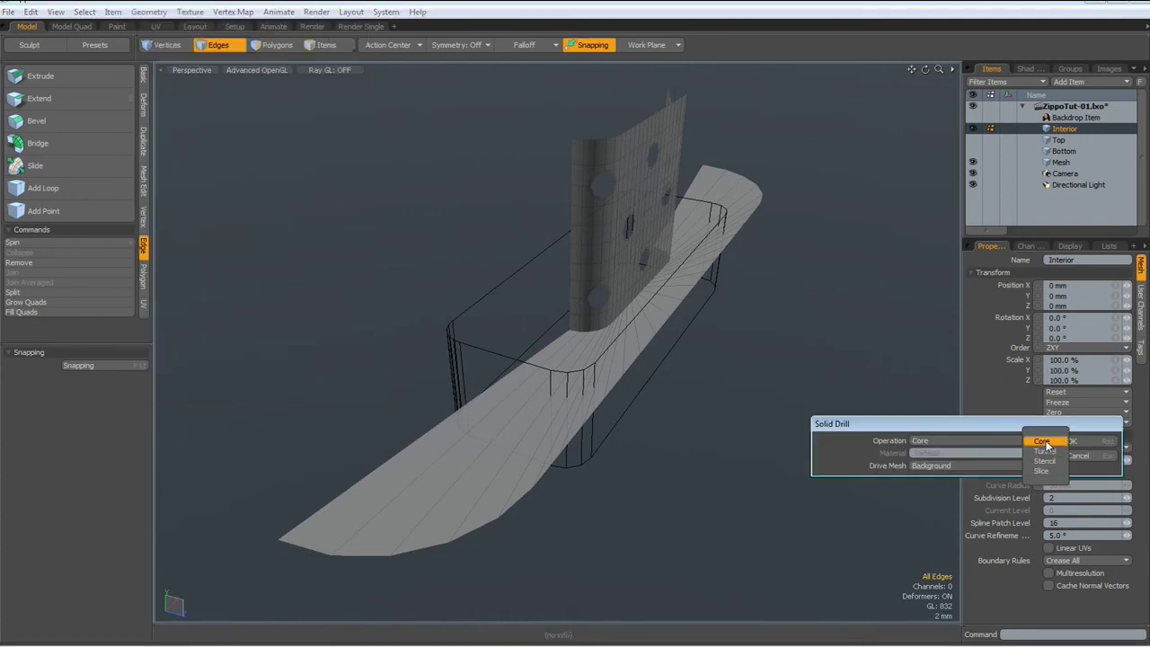
pyautogui.click(1050, 464)
pyautogui.click(1078, 442)
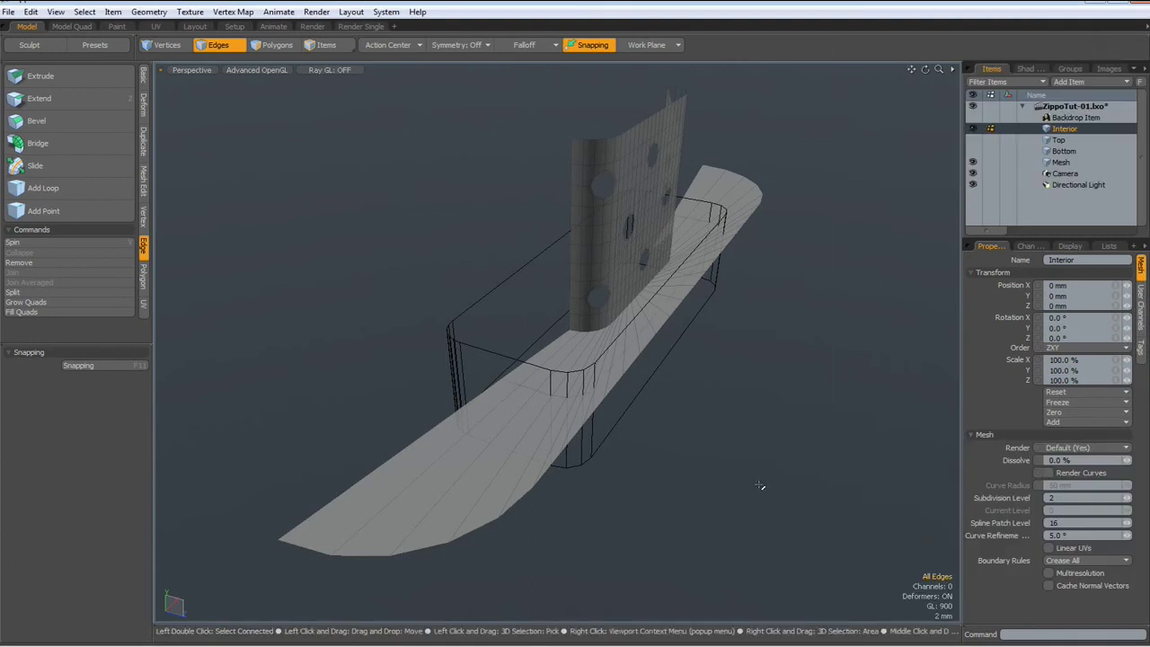
# - Hide the band mesh and delete the Interior's base polygons lying outside the cut outline
pyautogui.click(973, 162)
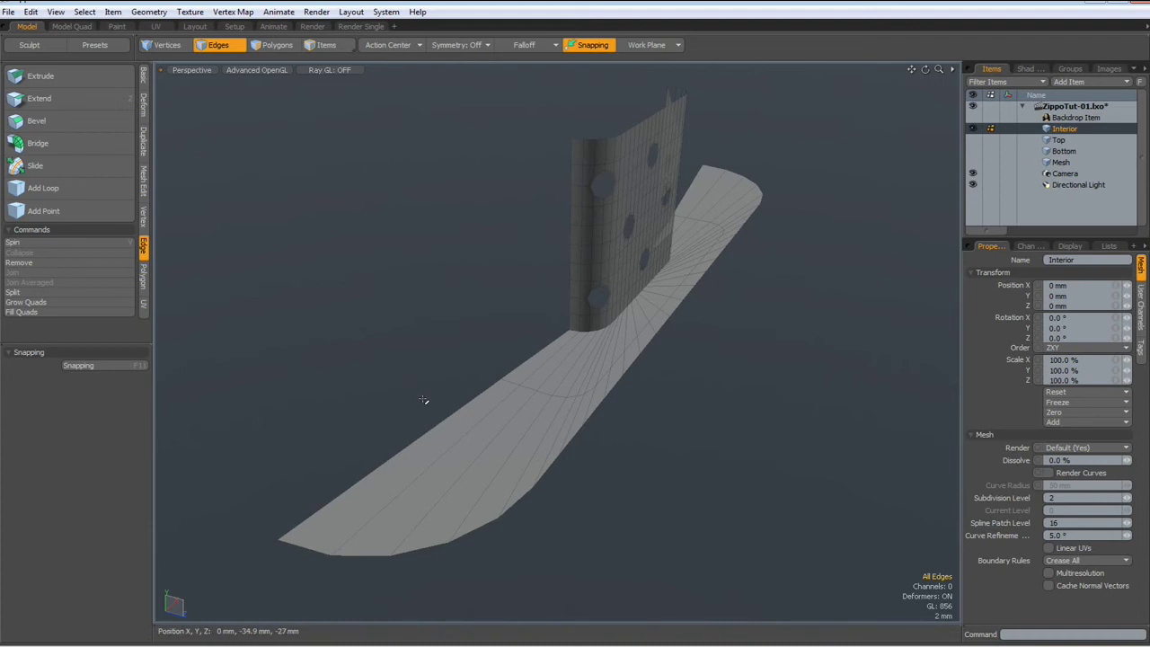
pyautogui.press('3')
pyautogui.moveTo(431, 406)
pyautogui.mouseDown()
pyautogui.moveTo(600, 420)
pyautogui.moveTo(634, 355)
pyautogui.moveTo(619, 386)
pyautogui.moveTo(667, 327)
pyautogui.mouseUp()
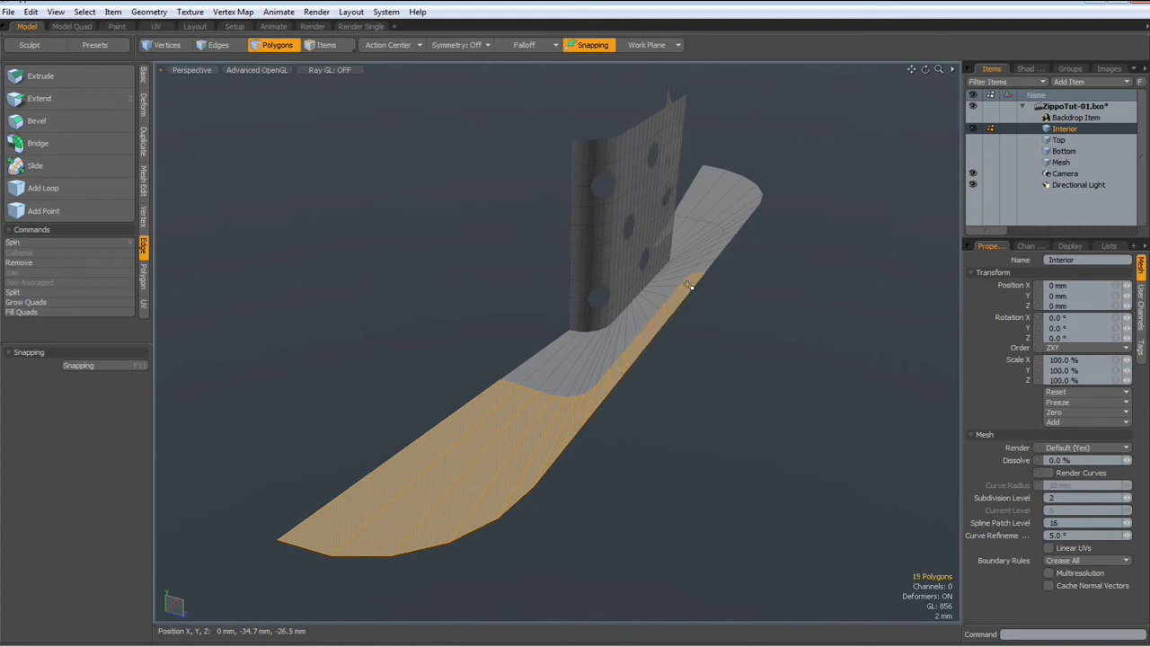
pyautogui.moveTo(715, 252)
pyautogui.mouseDown()
pyautogui.moveTo(745, 198)
pyautogui.moveTo(698, 174)
pyautogui.mouseUp()
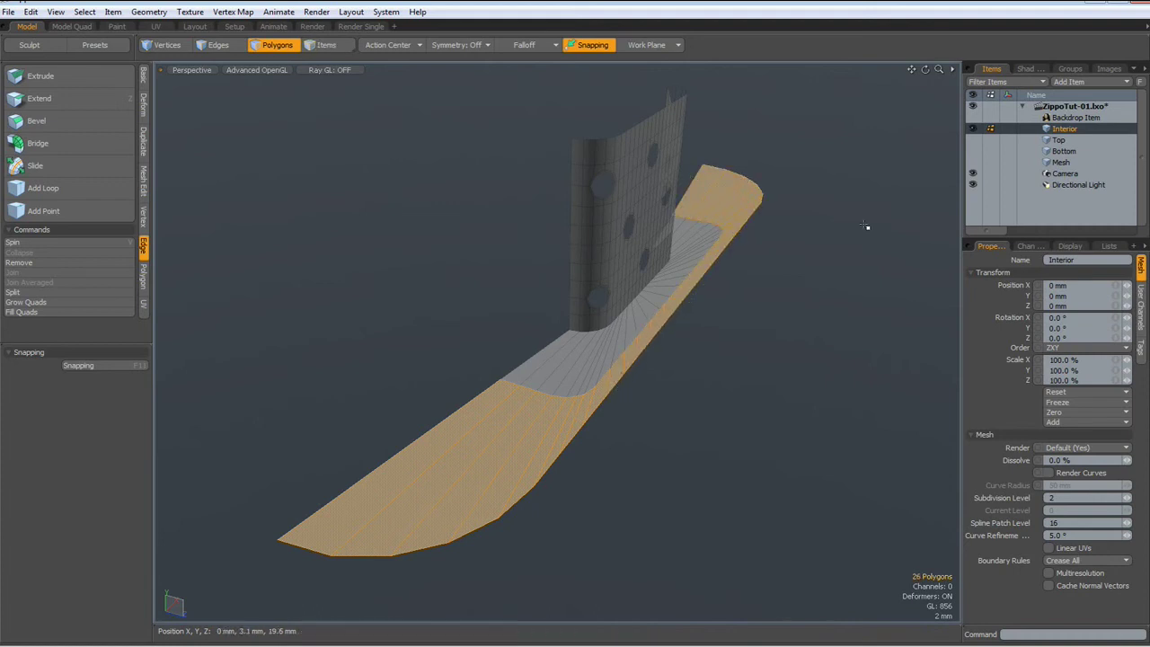
pyautogui.press('h')
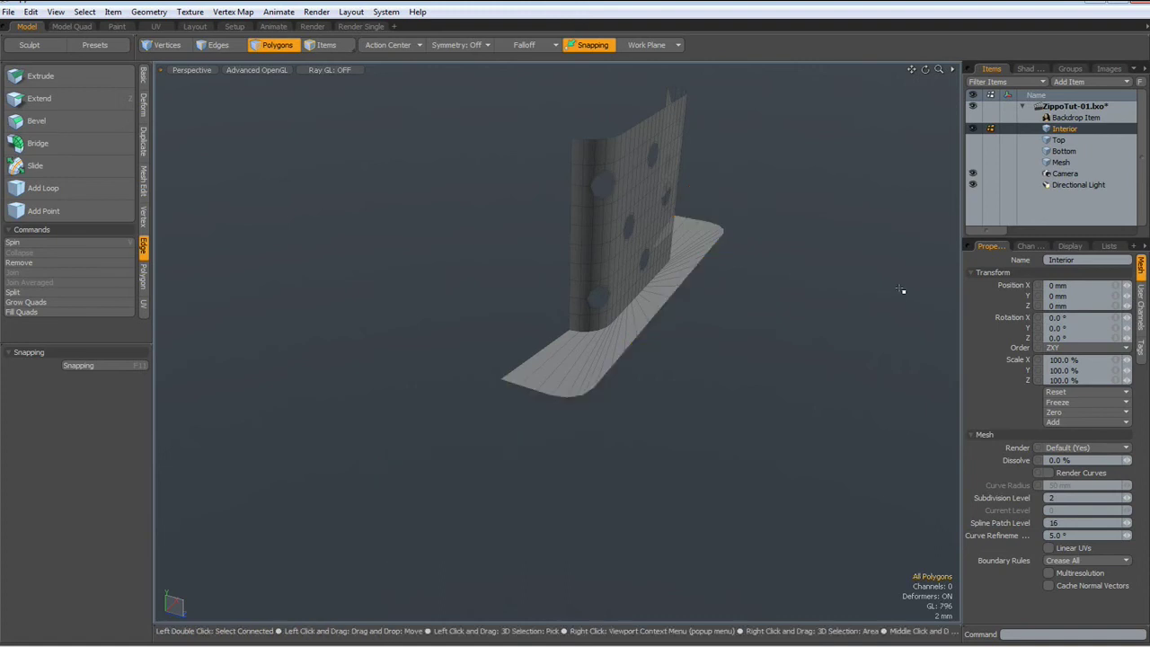
# - Inspect the Interior's trimmed base and chimney junction from several angles, switching subdivision on and back off
pyautogui.keyDown('alt'); pyautogui.moveTo(835, 239); pyautogui.dragTo(644, 419); pyautogui.keyUp('alt')
pyautogui.scroll(5, 645, 419)
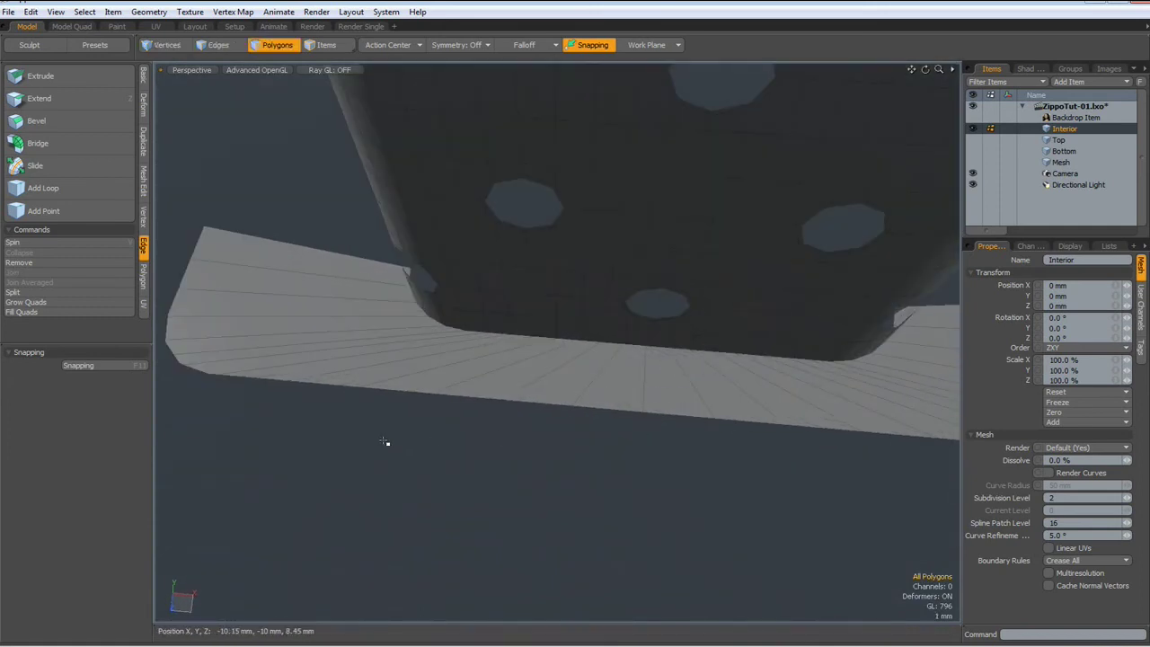
pyautogui.scroll(-5, 387, 444)
pyautogui.scroll(4, 384, 441)
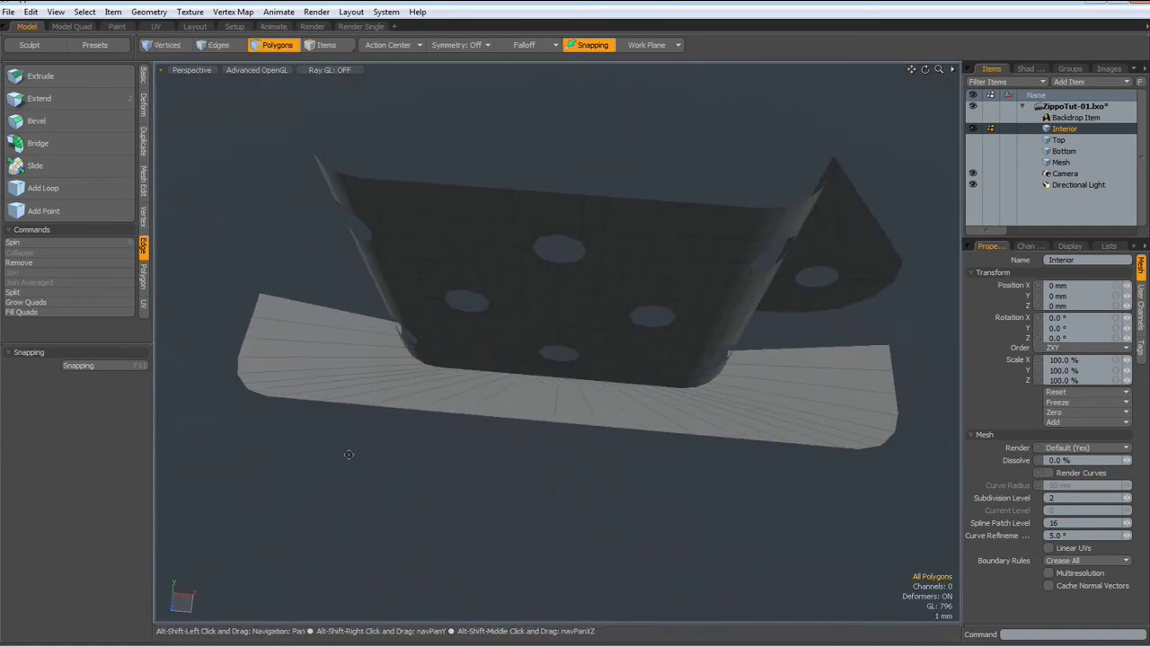
pyautogui.keyDown('alt'); pyautogui.keyDown('shift'); pyautogui.moveTo(349, 452); pyautogui.dragTo(420, 373); pyautogui.keyUp('shift'); pyautogui.keyUp('alt')
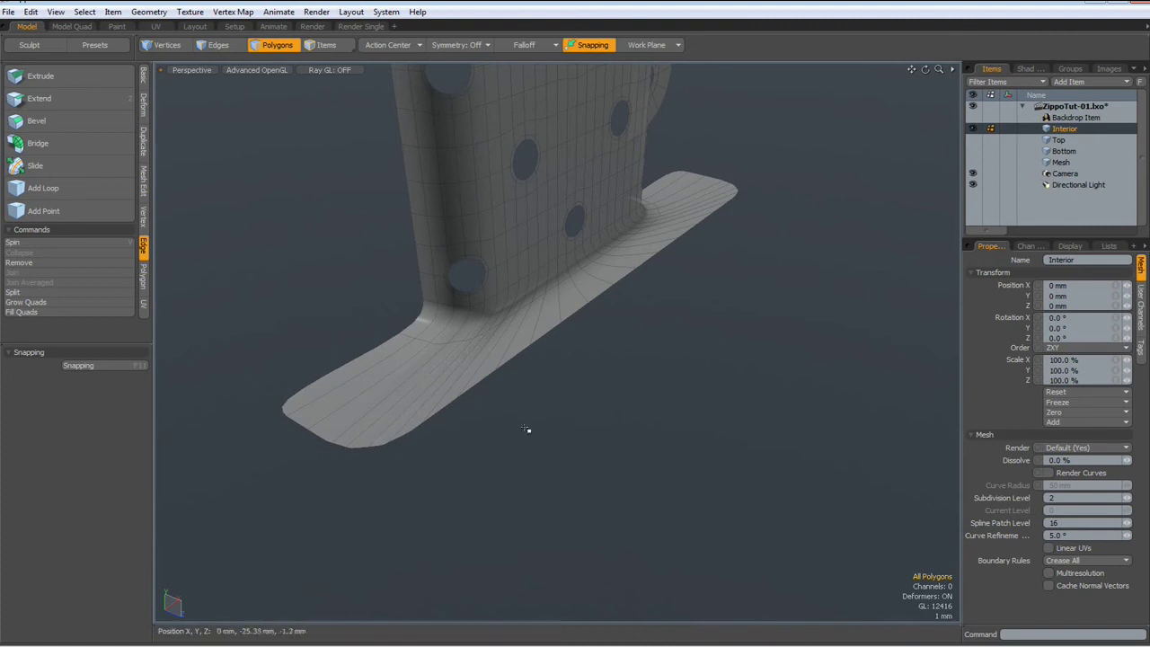
pyautogui.scroll(5, 484, 360)
pyautogui.scroll(-2, 472, 358)
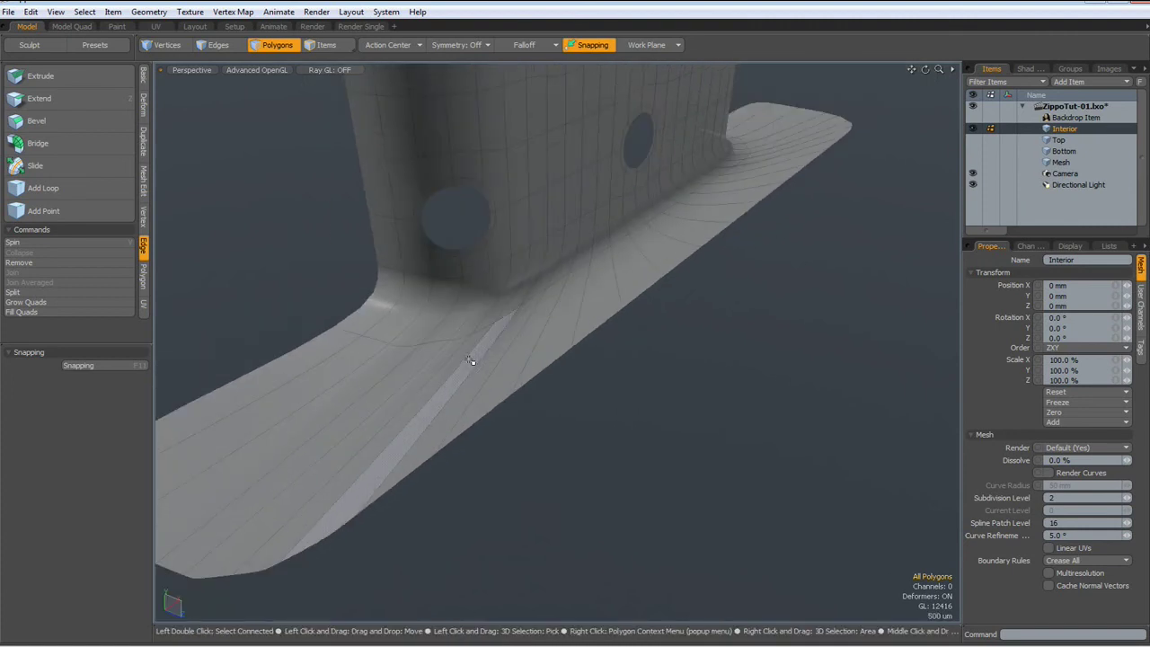
pyautogui.press('Tab')
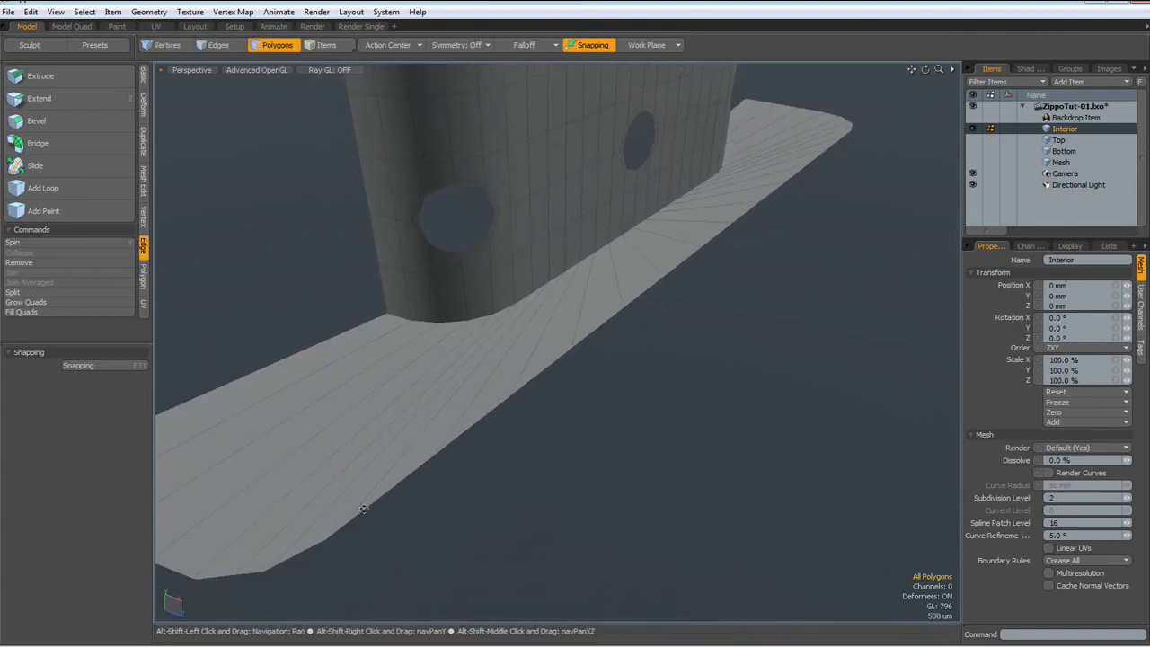
pyautogui.keyDown('alt'); pyautogui.keyDown('shift'); pyautogui.moveTo(347, 523); pyautogui.dragTo(386, 495); pyautogui.keyUp('shift'); pyautogui.keyUp('alt')
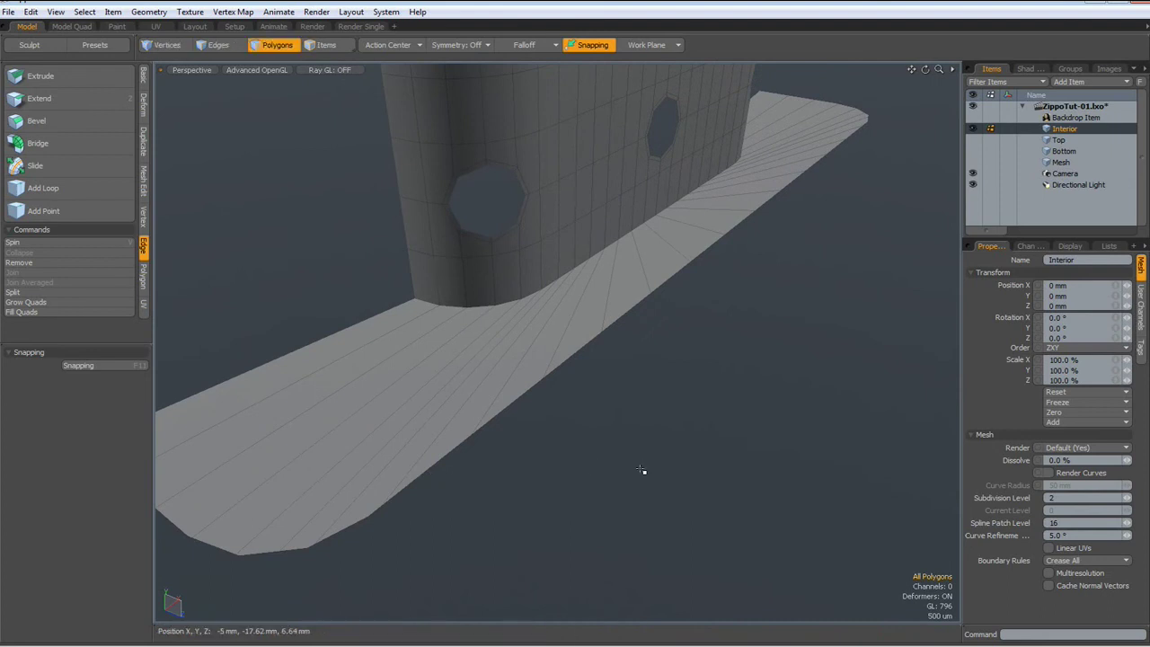
# - Delete the flat base polygons on the Interior's positive X half and turn on vertex display
pyautogui.press('KP_1')
pyautogui.scroll(-8, 640, 470)
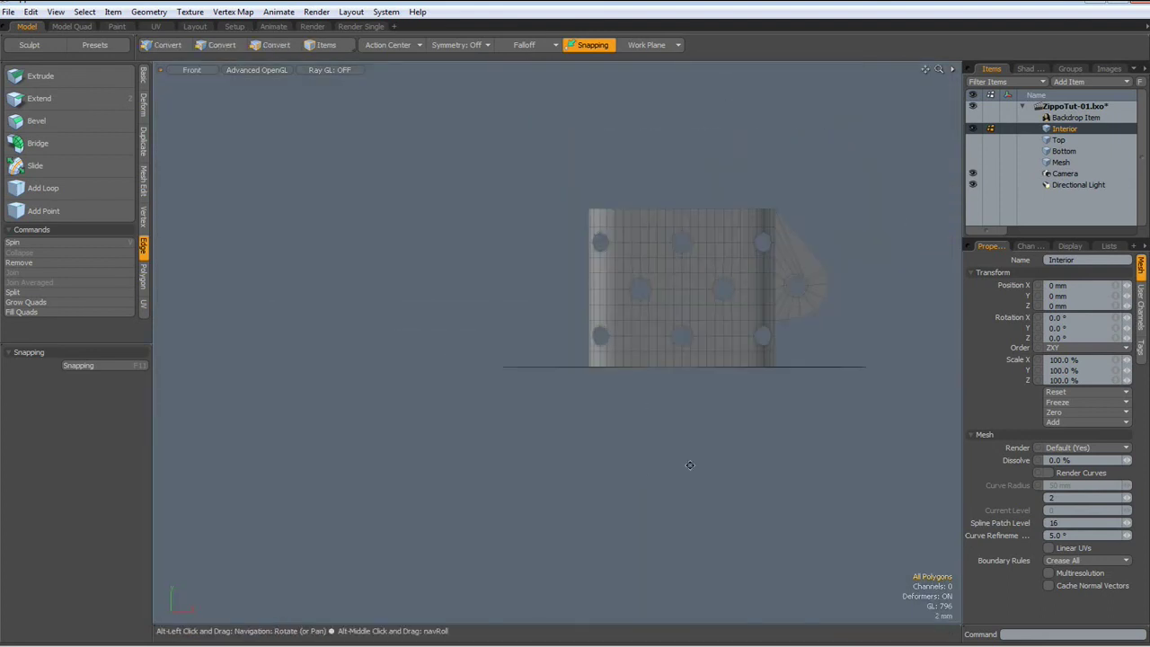
pyautogui.hotkey('ctrl', 'space')
pyautogui.click(629, 473)
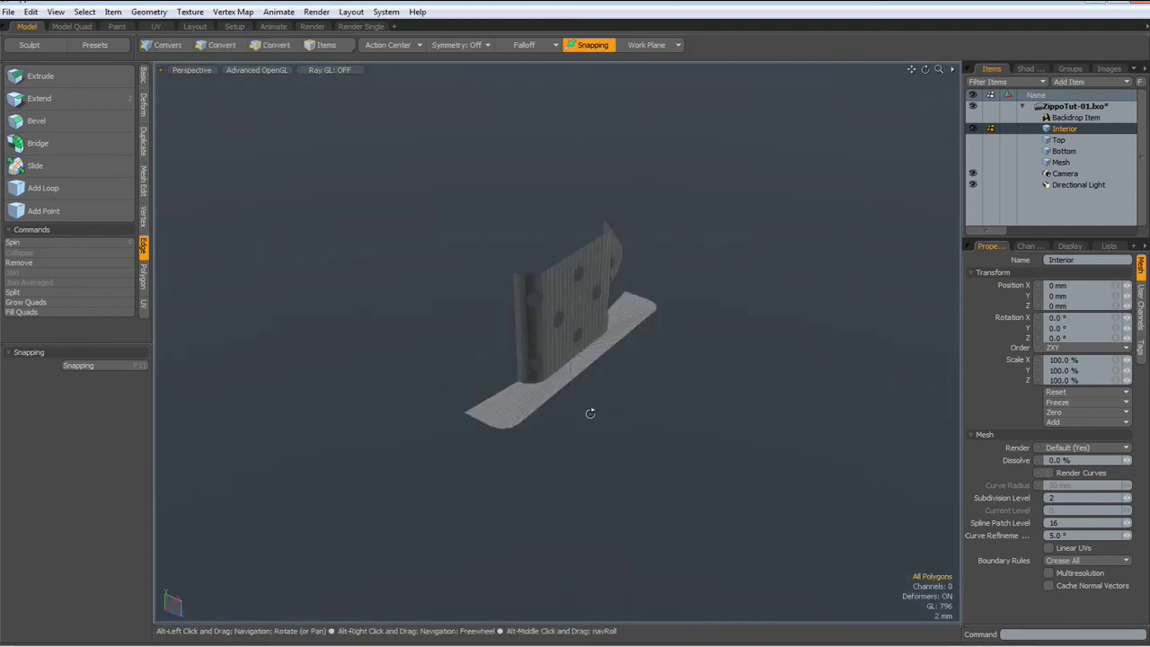
pyautogui.moveTo(591, 411)
pyautogui.keyDown('alt'); pyautogui.mouseDown()
pyautogui.moveTo(519, 466)
pyautogui.moveTo(550, 392)
pyautogui.moveTo(689, 367)
pyautogui.moveTo(796, 308)
pyautogui.moveTo(811, 240)
pyautogui.mouseUp(); pyautogui.keyUp('alt')
pyautogui.scroll(5, 592, 336)
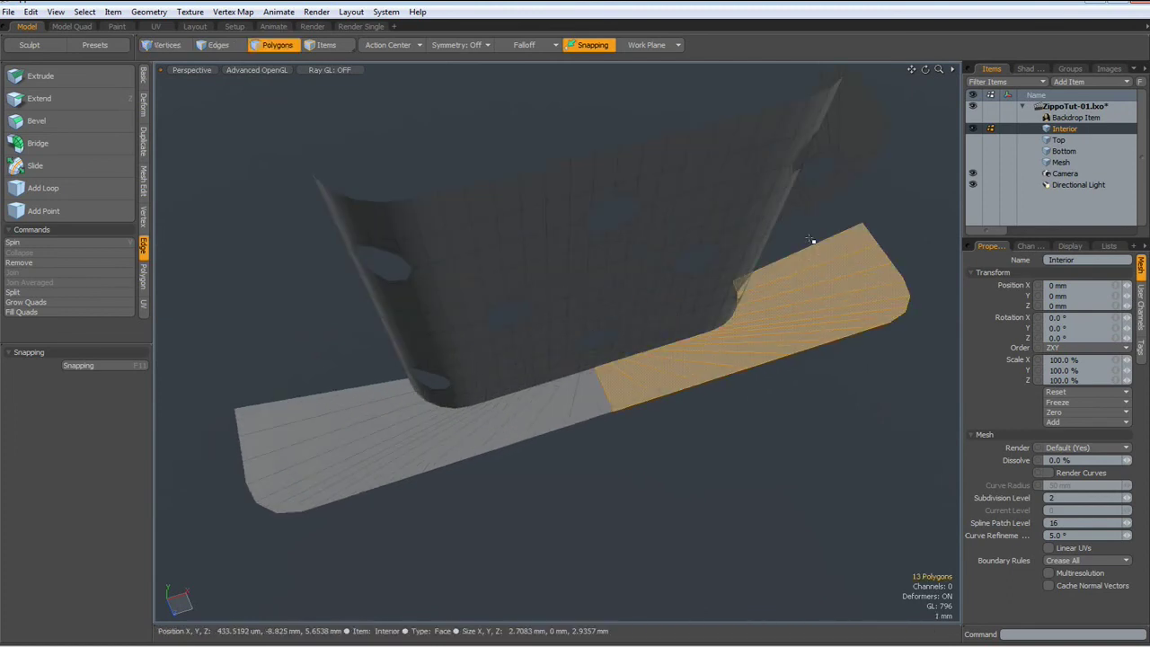
pyautogui.press('Delete')
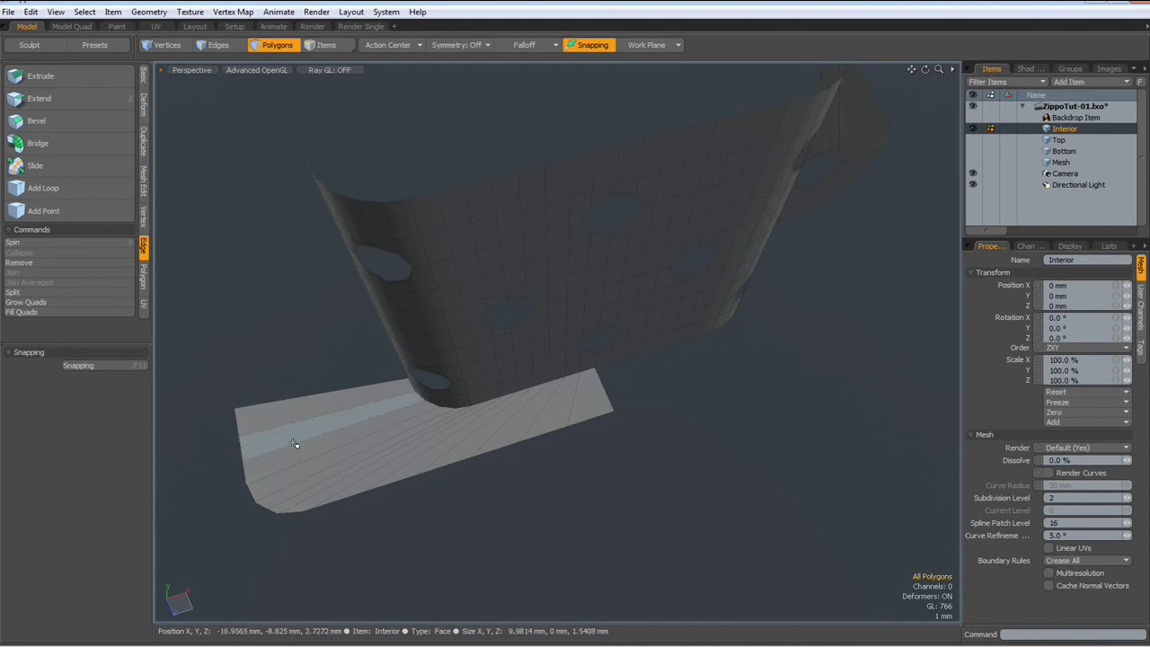
pyautogui.hotkey('ctrl', '3')
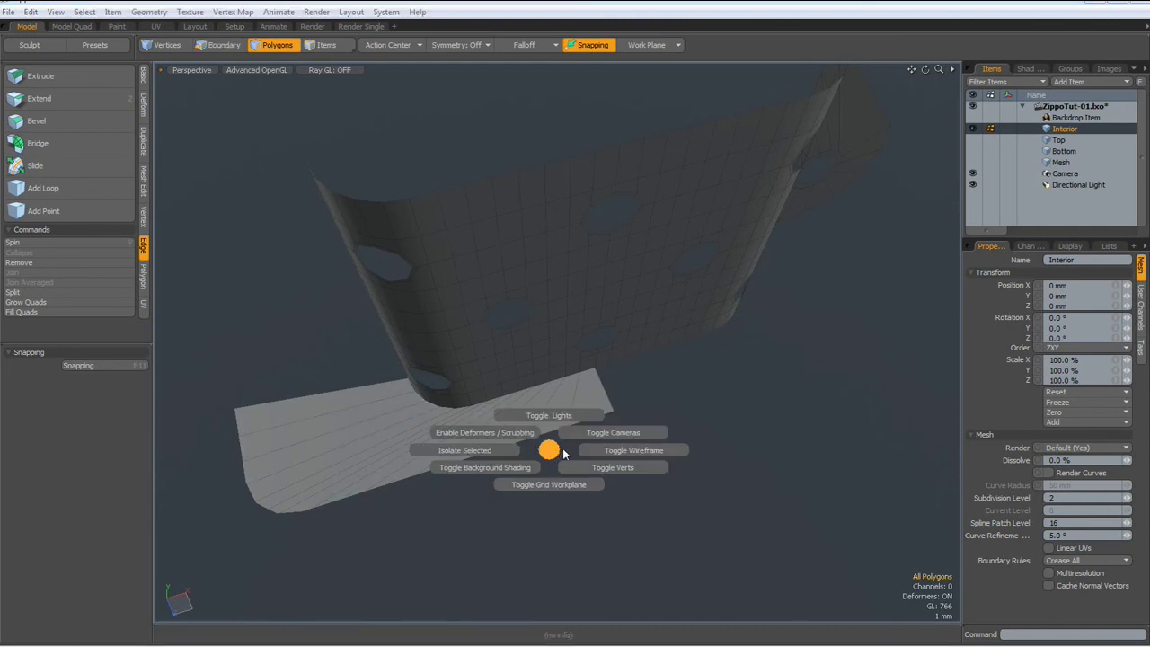
pyautogui.click(579, 469)
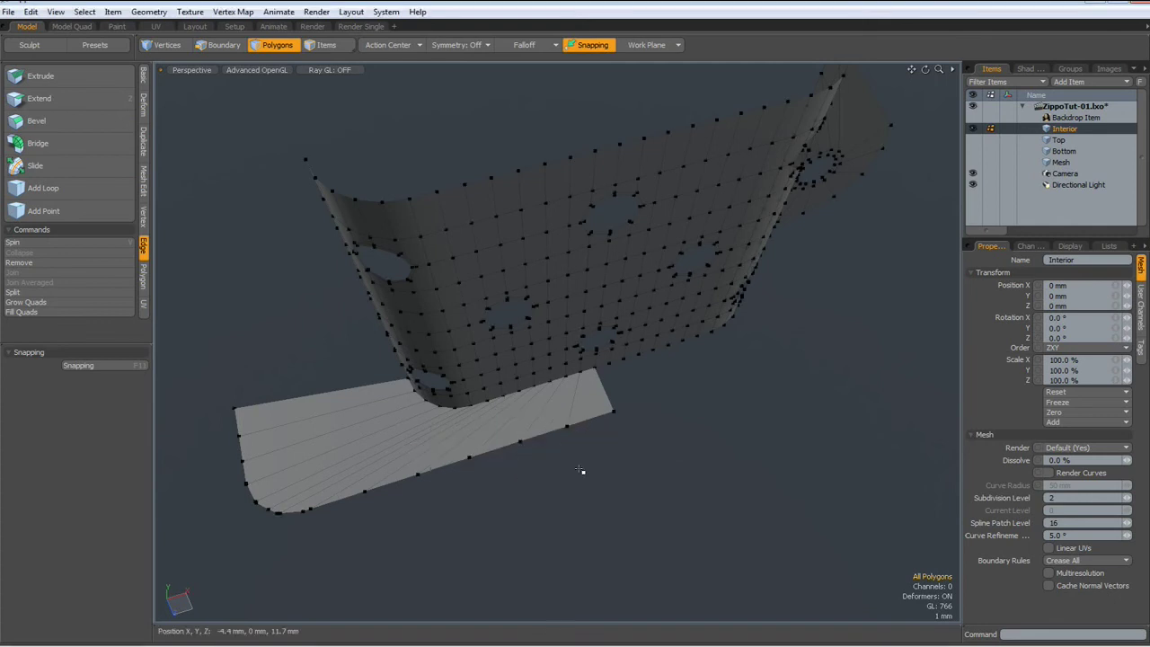
# - Join the close vertex pair where the short end of the Interior's base outline meets its rounded corner
pyautogui.scroll(3, 288, 511)
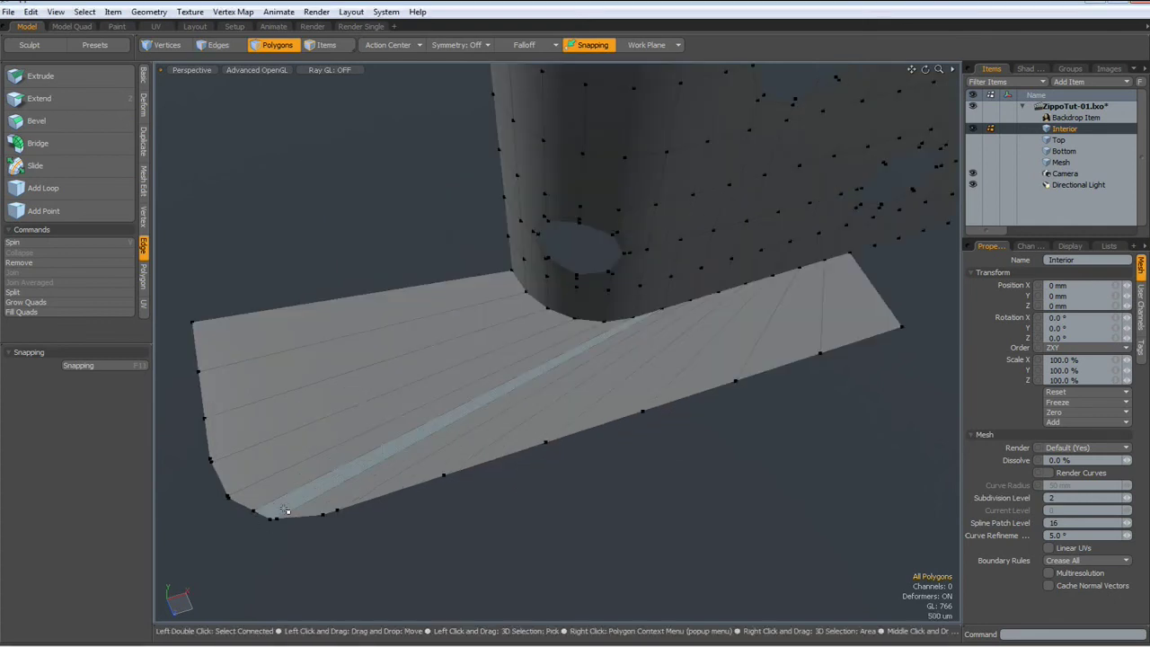
pyautogui.keyDown('alt'); pyautogui.keyDown('shift'); pyautogui.moveTo(404, 532); pyautogui.dragTo(556, 417); pyautogui.keyUp('shift'); pyautogui.keyUp('alt')
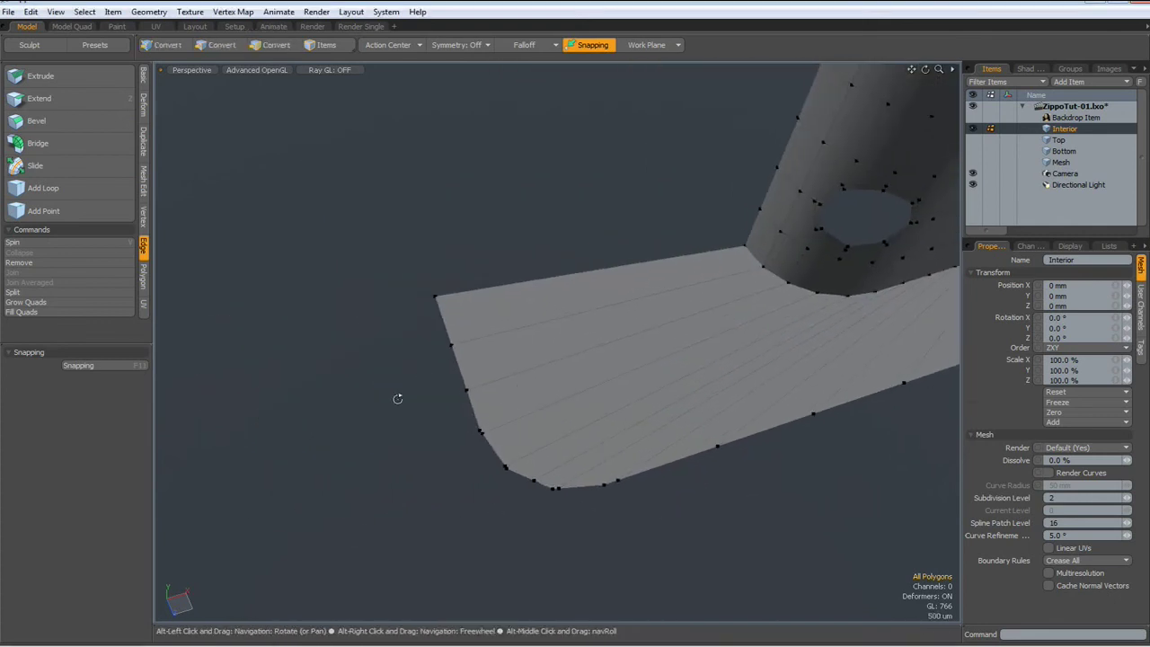
pyautogui.keyDown('alt'); pyautogui.moveTo(398, 398); pyautogui.dragTo(532, 293); pyautogui.keyUp('alt')
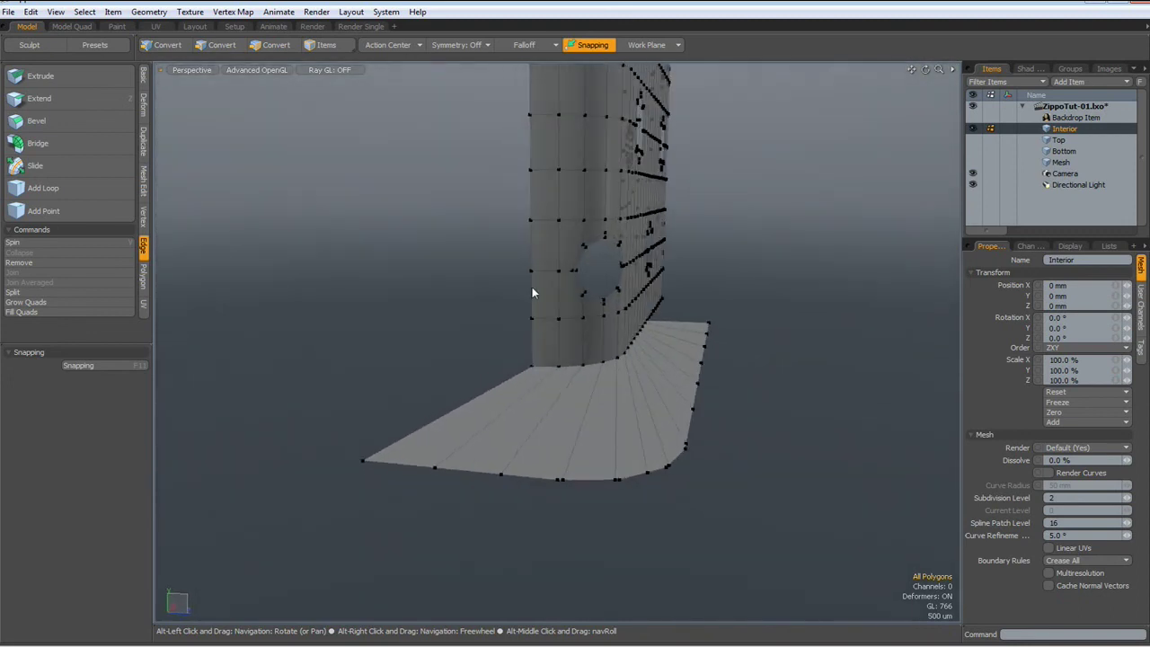
pyautogui.scroll(3, 569, 490)
pyautogui.keyDown('alt'); pyautogui.moveTo(558, 489); pyautogui.dragTo(557, 491); pyautogui.keyUp('alt')
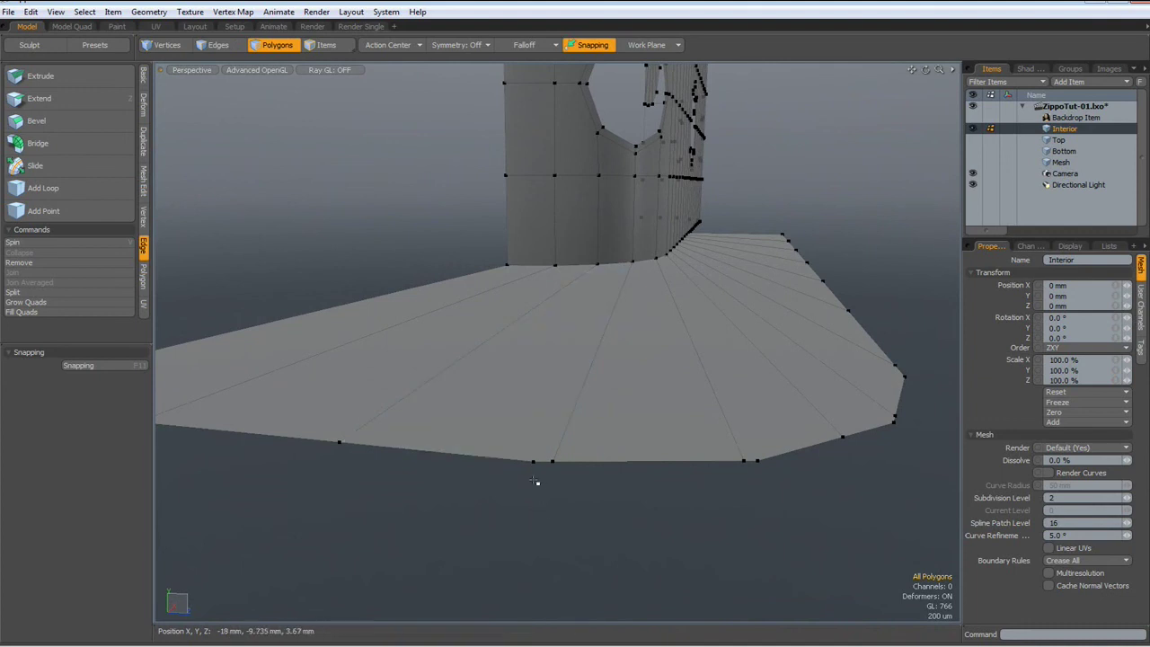
pyautogui.hotkey('ctrl', 'j')
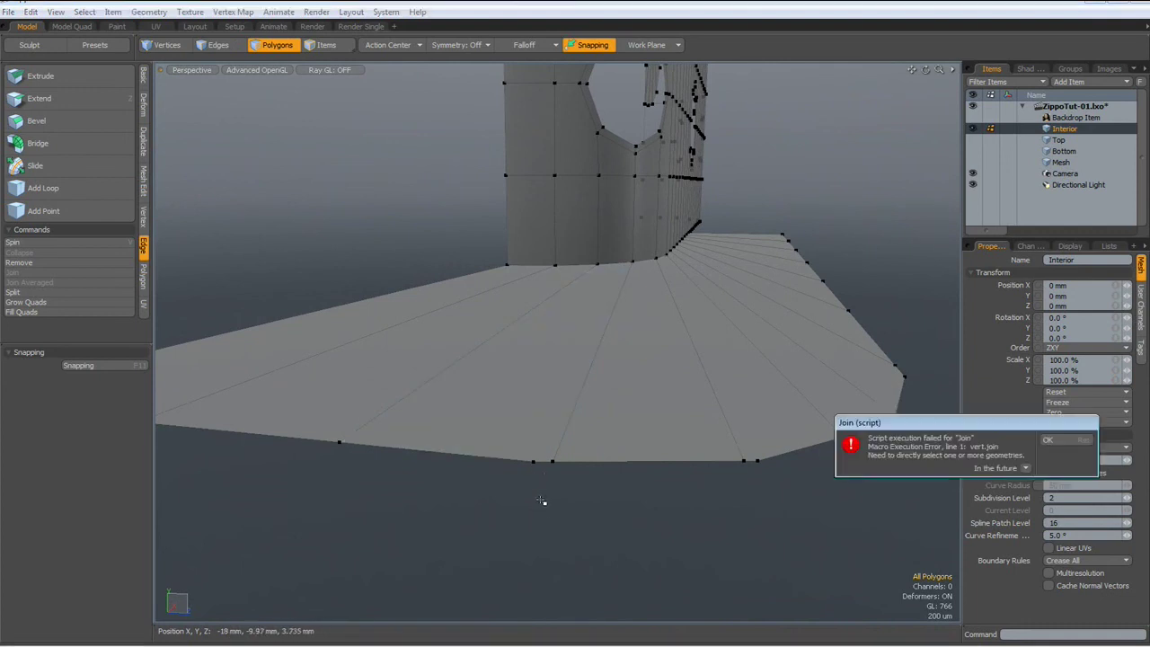
pyautogui.click(1065, 444)
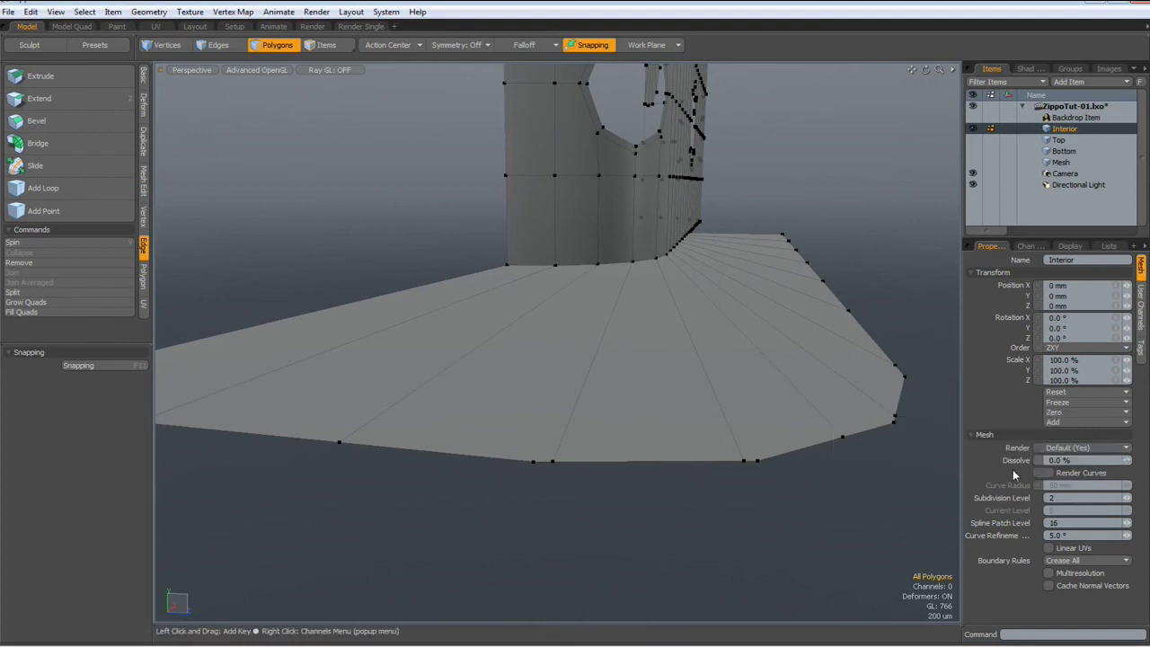
pyautogui.press('1')
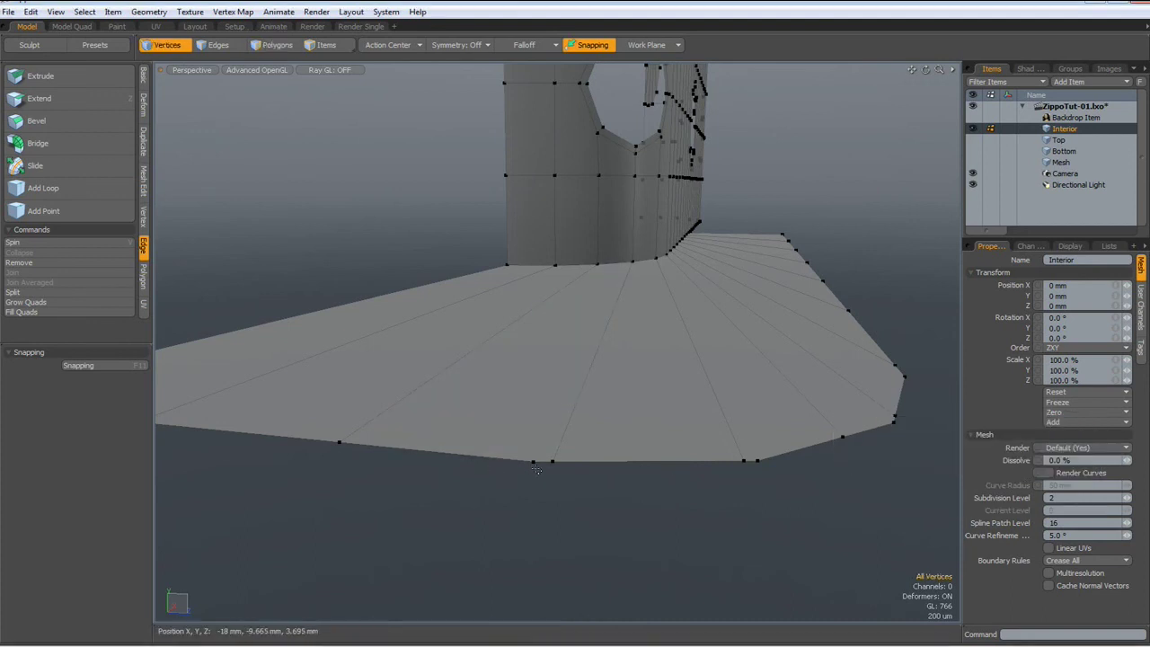
pyautogui.click(534, 463)
pyautogui.keyDown('shift'); pyautogui.click(552, 463); pyautogui.keyUp('shift')
pyautogui.press('Home')
# - Join the two close vertex pairs along the curve of the base's rounded corner
pyautogui.keyDown('alt'); pyautogui.moveTo(735, 542); pyautogui.dragTo(690, 543); pyautogui.keyUp('alt')
pyautogui.click(662, 478)
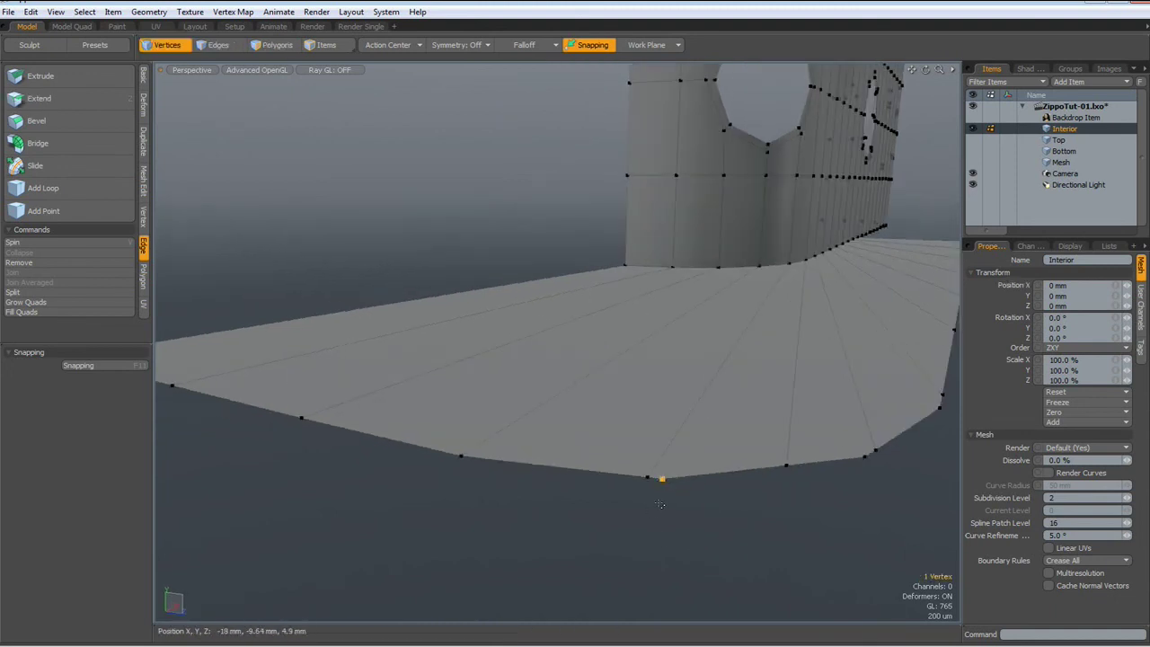
pyautogui.keyDown('shift'); pyautogui.click(648, 477); pyautogui.keyUp('shift')
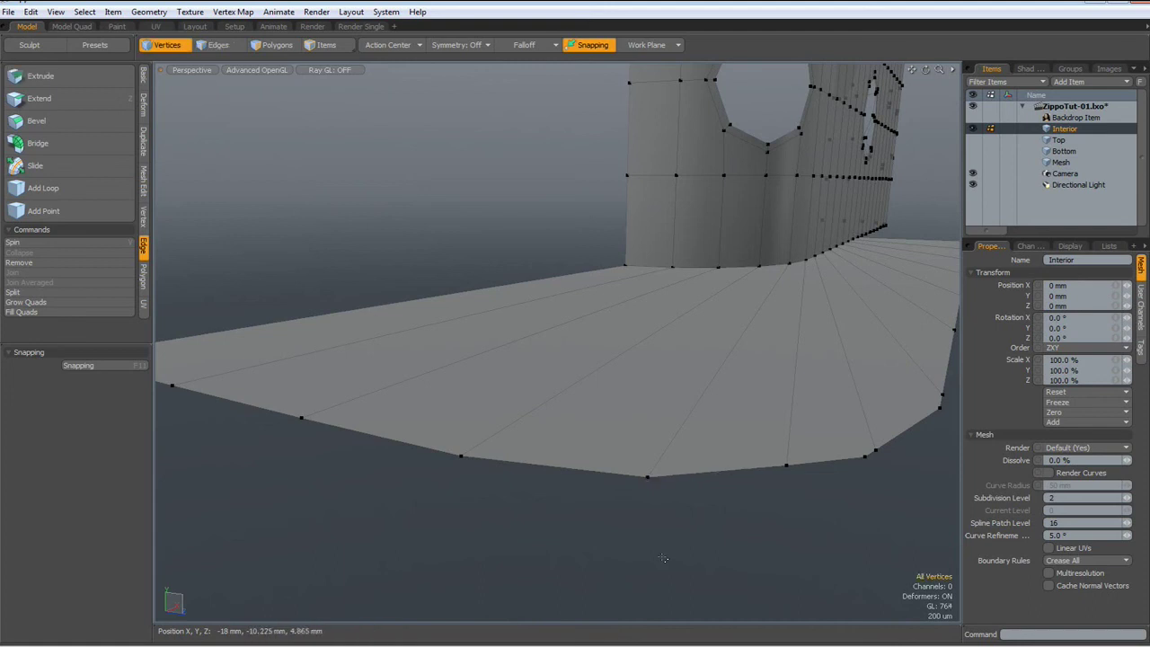
pyautogui.keyDown('alt'); pyautogui.moveTo(663, 558); pyautogui.dragTo(728, 555); pyautogui.keyUp('alt')
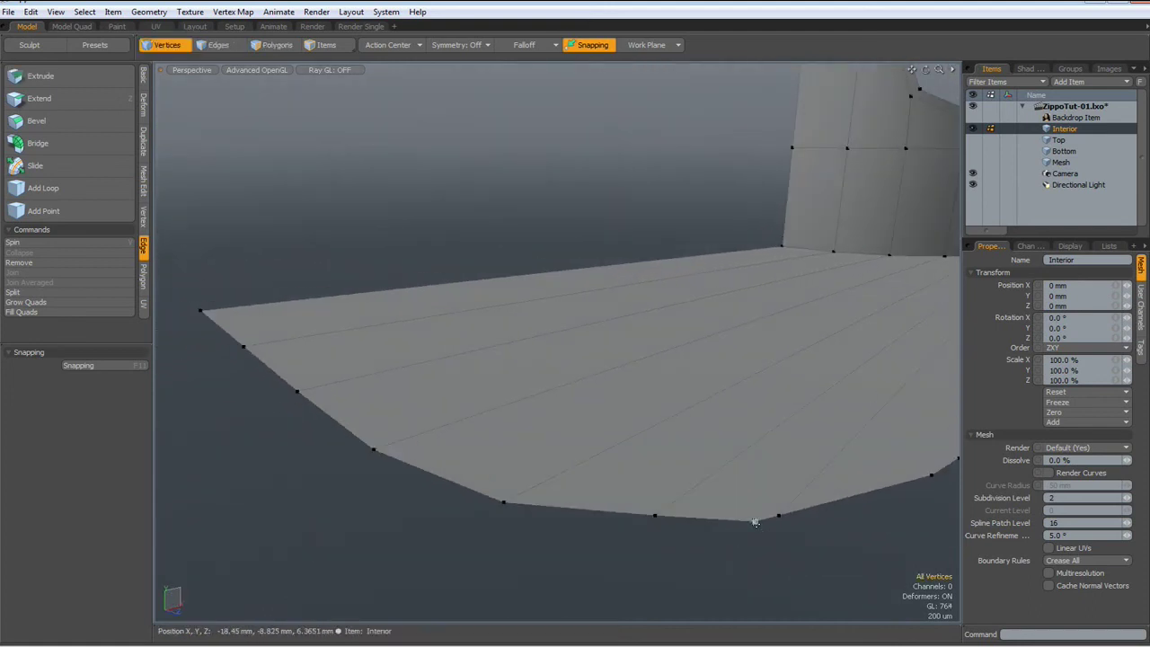
pyautogui.click(755, 522)
pyautogui.keyDown('shift'); pyautogui.click(779, 516); pyautogui.keyUp('shift')
pyautogui.click(785, 581)
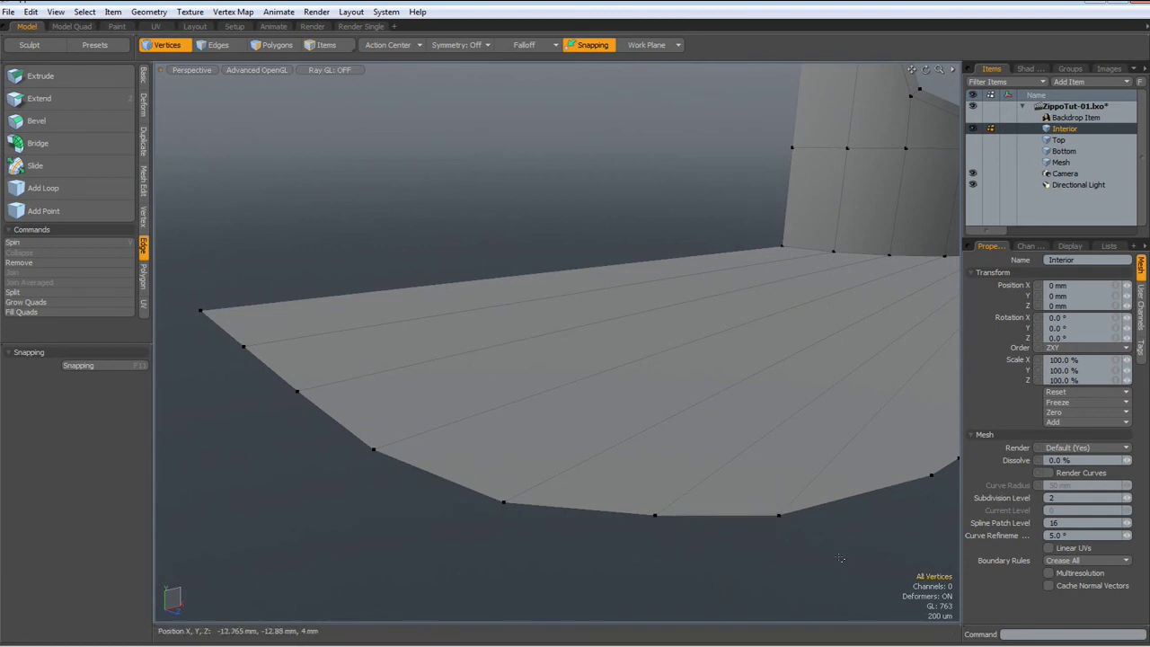
# - Join the close vertex pair where the base's rounded corner meets its long outer edge
pyautogui.keyDown('alt'); pyautogui.moveTo(784, 581); pyautogui.dragTo(702, 578); pyautogui.keyUp('alt')
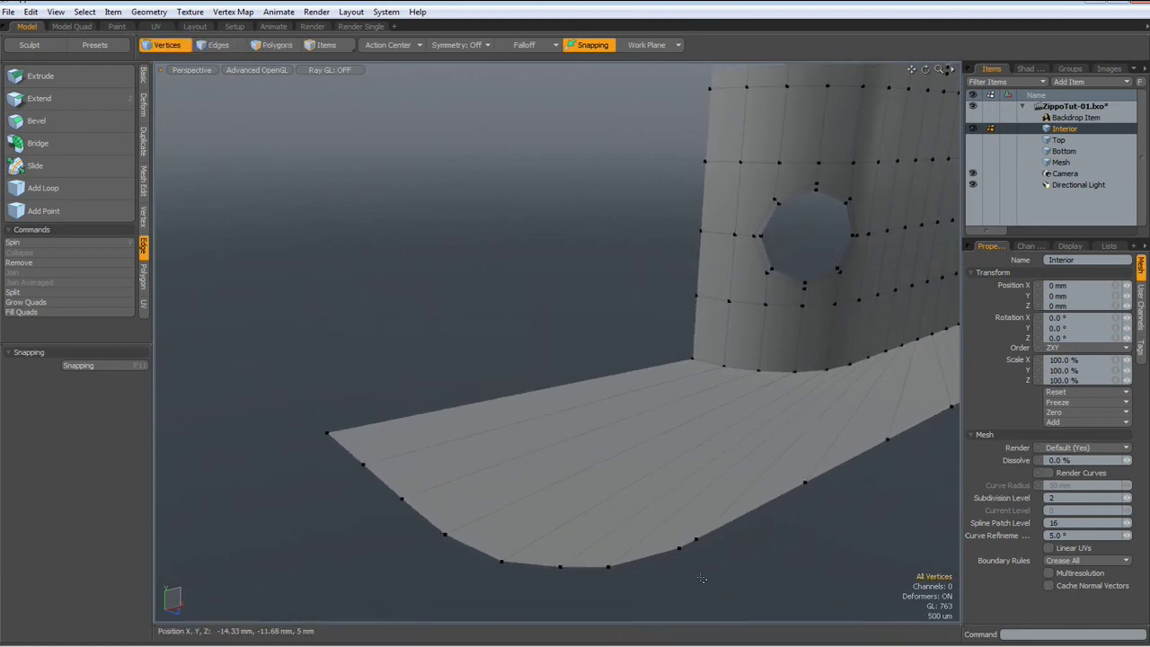
pyautogui.click(680, 547)
pyautogui.keyDown('shift'); pyautogui.click(697, 540); pyautogui.keyUp('shift')
pyautogui.hotkey('ctrl', 'j')
pyautogui.scroll(-3, 781, 566)
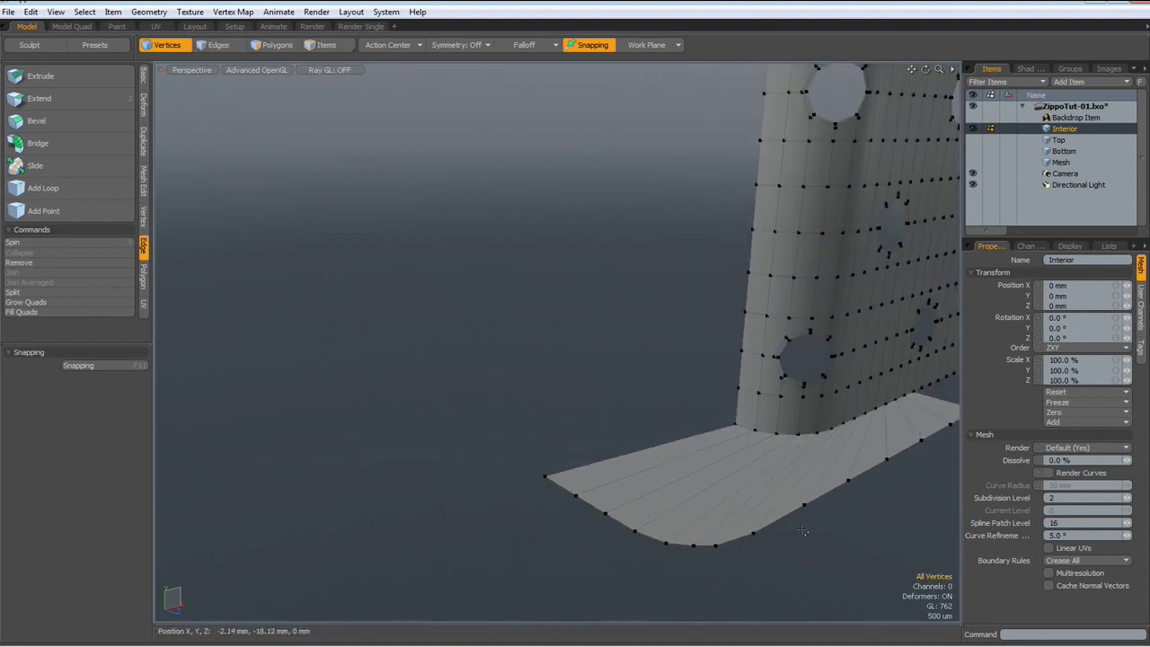
# - Merge the Interior mesh's coincident vertices with the range set to Automatic
pyautogui.keyDown('alt'); pyautogui.moveTo(824, 546); pyautogui.dragTo(607, 502); pyautogui.keyUp('alt')
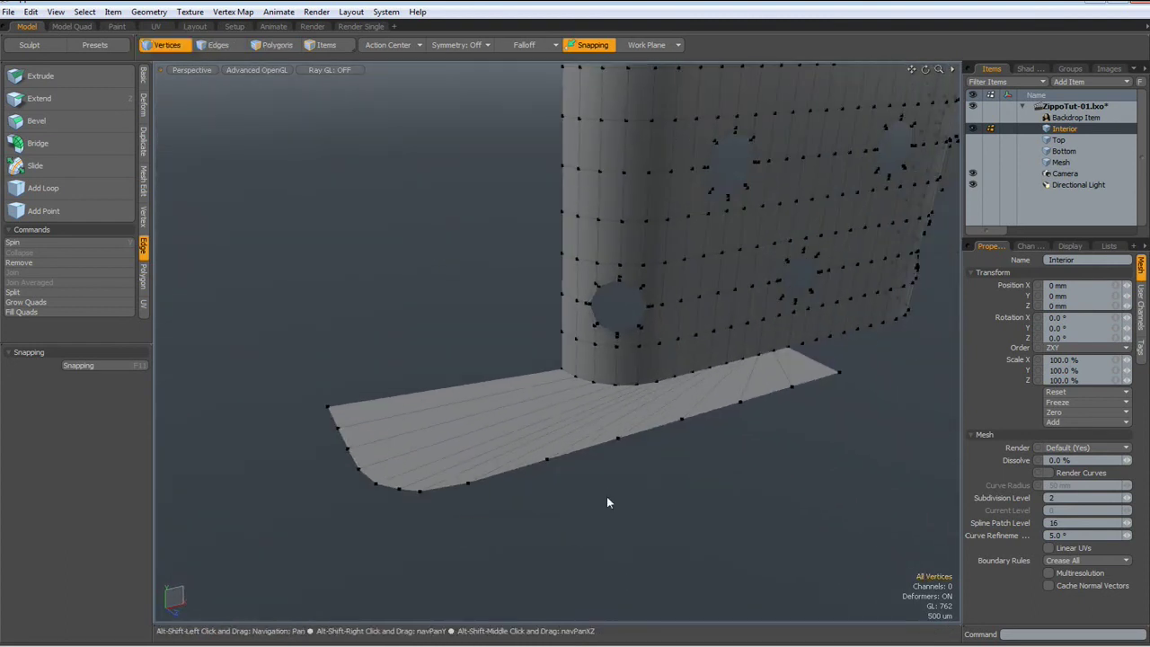
pyautogui.click(339, 420)
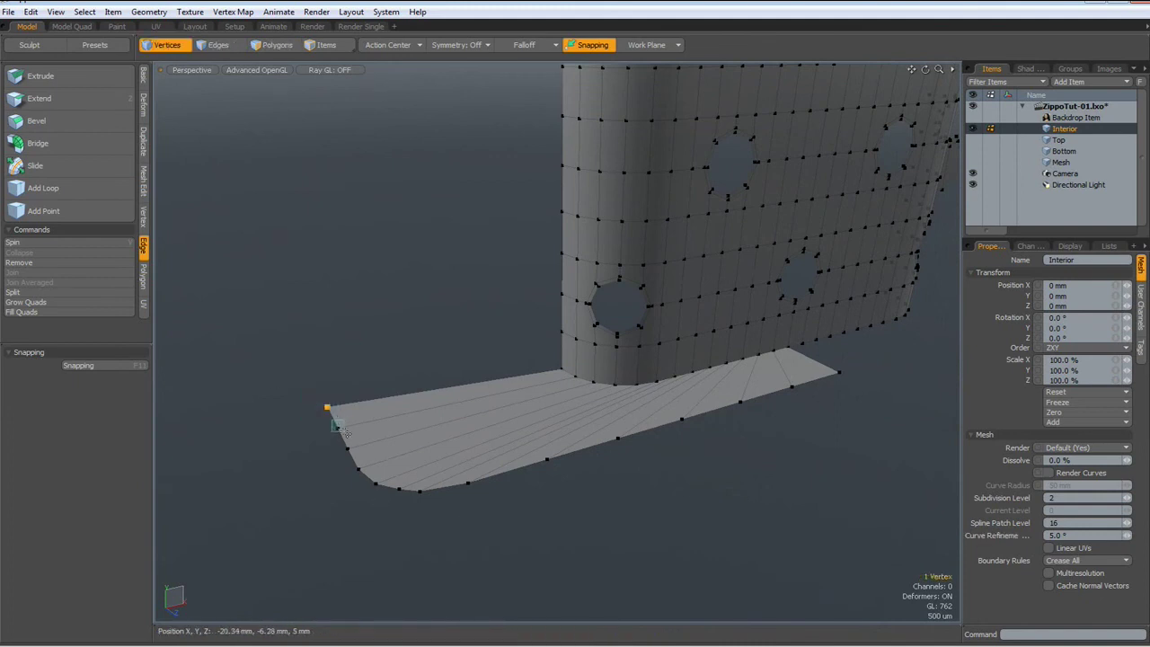
pyautogui.click(293, 314)
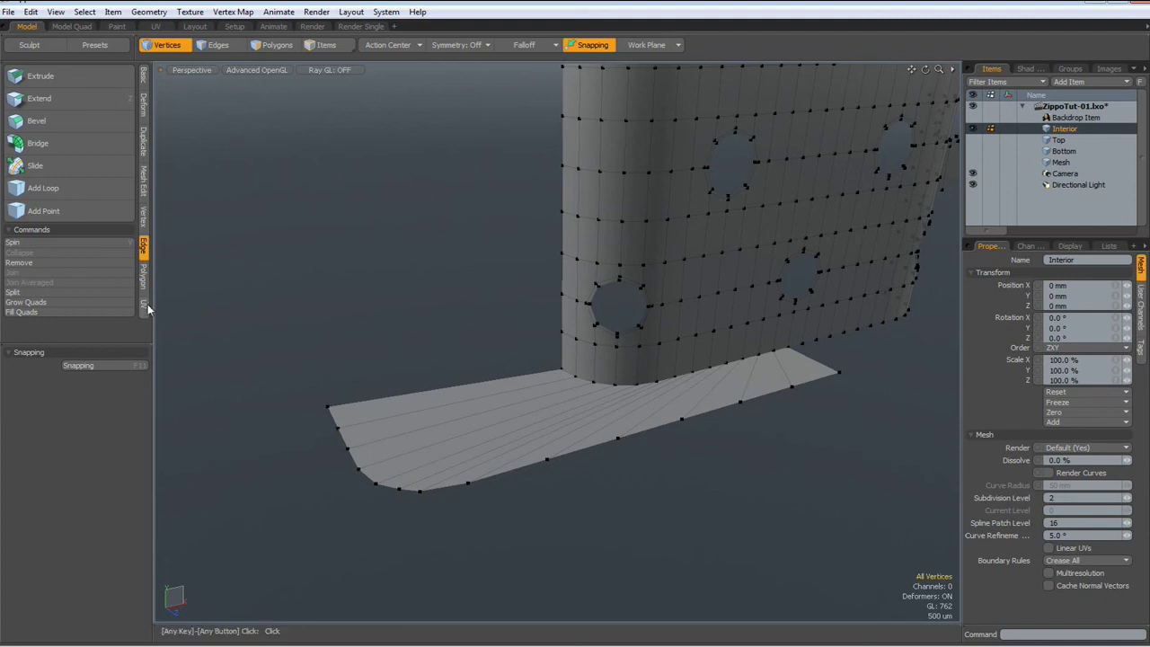
pyautogui.click(144, 218)
pyautogui.click(41, 298)
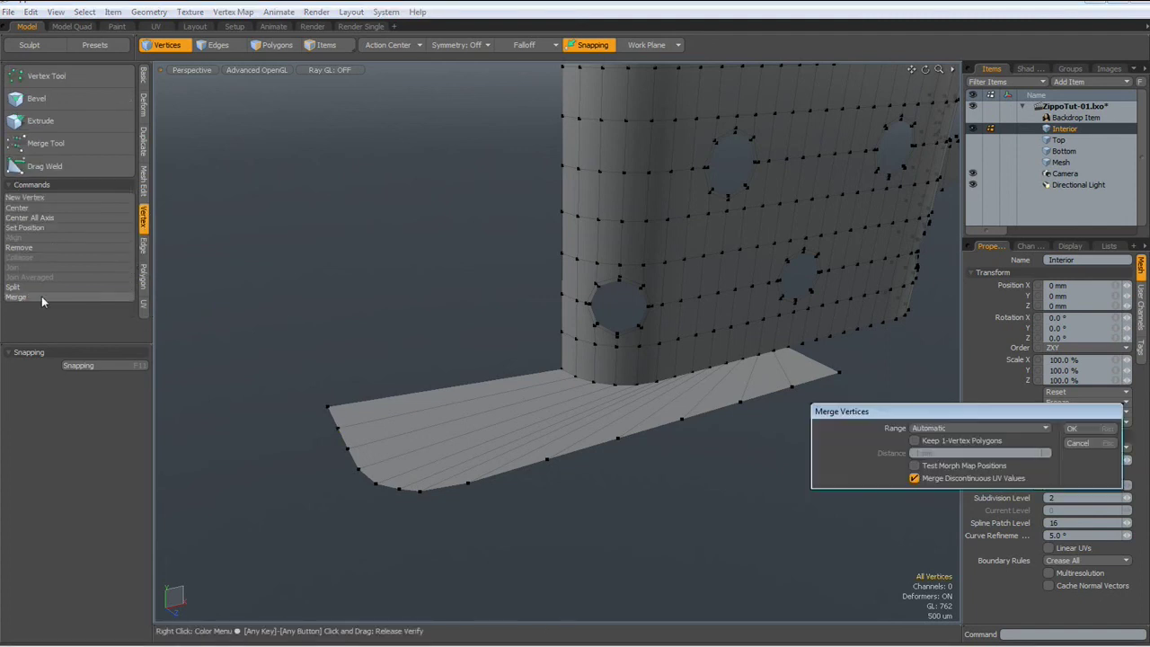
pyautogui.press('Return')
pyautogui.press('Return')
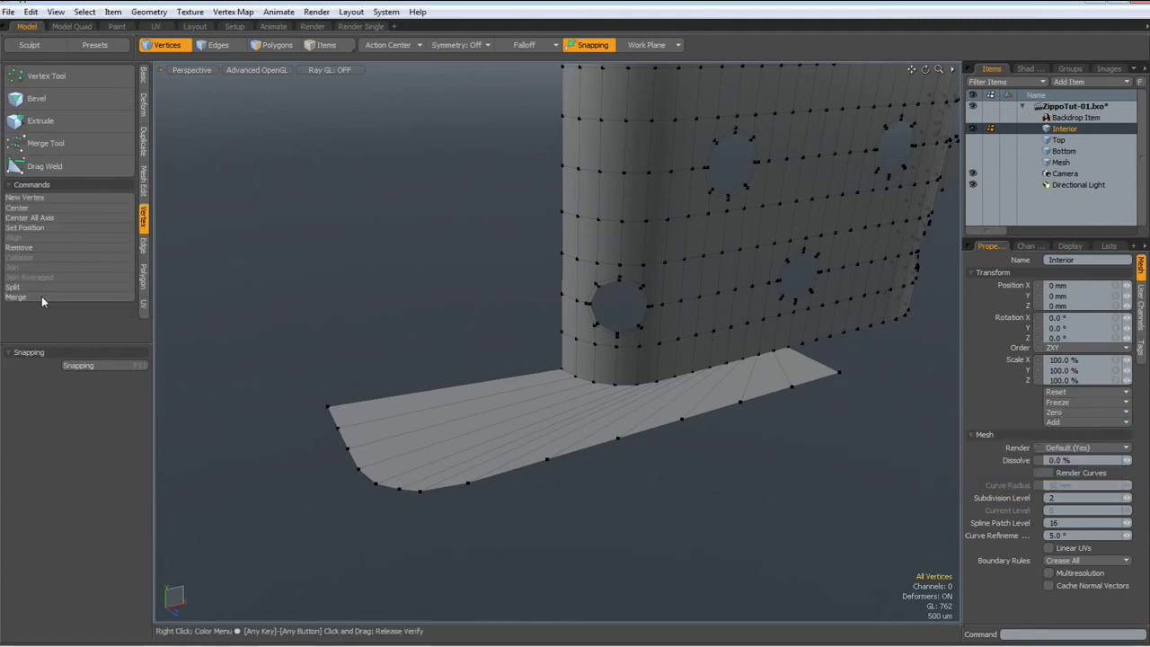
# - Check the base's cleaned outline, previewing it with subdivision switched on and back off
pyautogui.click(469, 484)
pyautogui.click(546, 459)
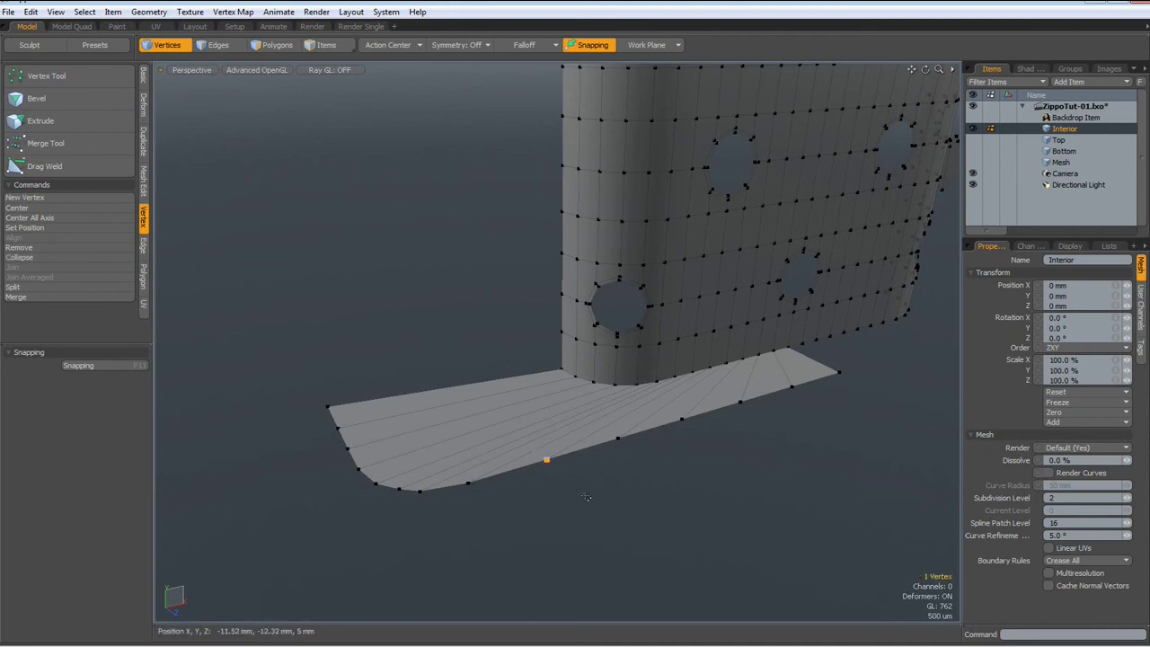
pyautogui.click(593, 509)
pyautogui.press('Tab')
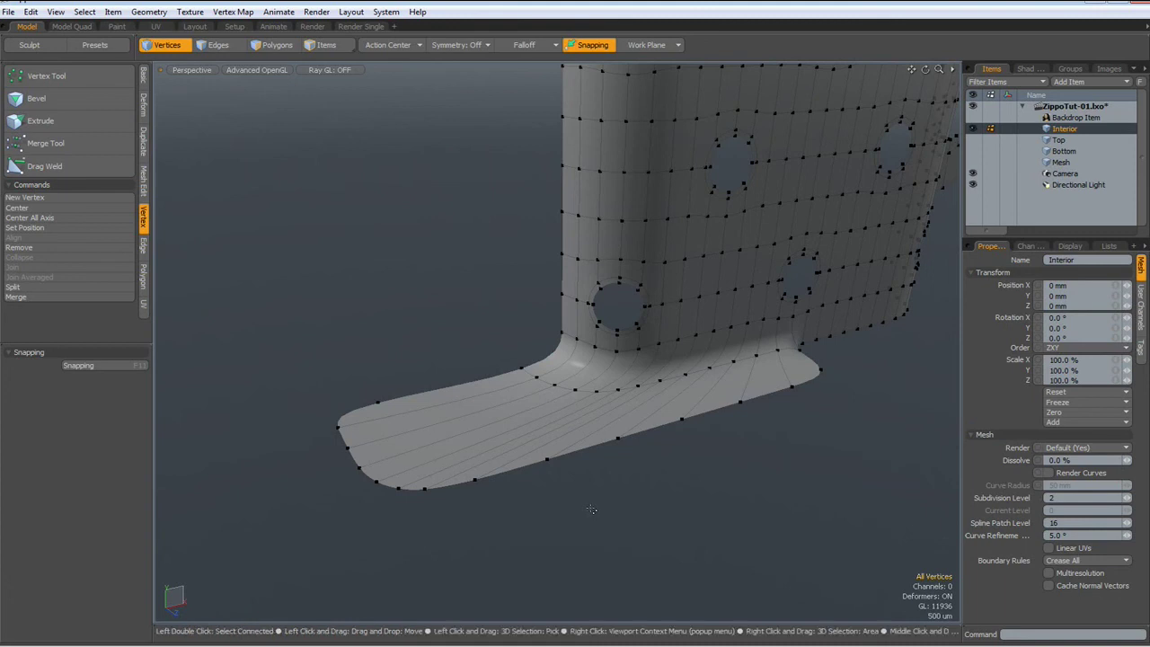
pyautogui.press('Tab')
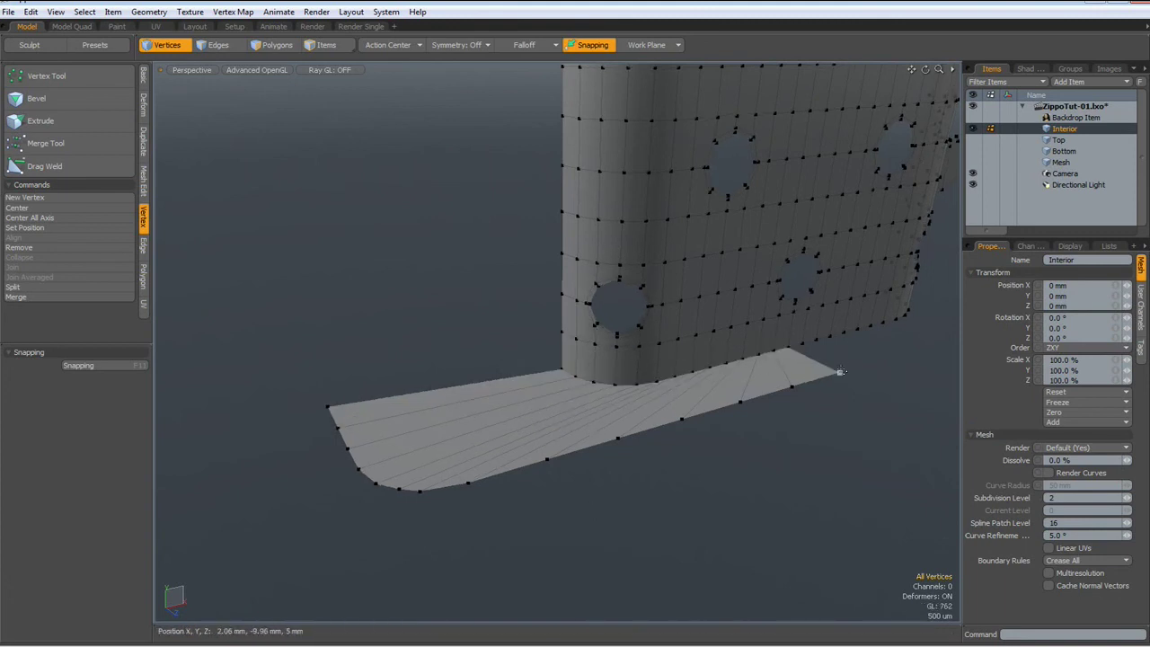
# - Select the remaining base half's polygons and mirror them on the X axis about the chimney's bottom middle vertex, with Action Center set to Screen
pyautogui.press('3')
pyautogui.moveTo(834, 361)
pyautogui.mouseDown()
pyautogui.moveTo(575, 400)
pyautogui.moveTo(469, 393)
pyautogui.mouseUp()
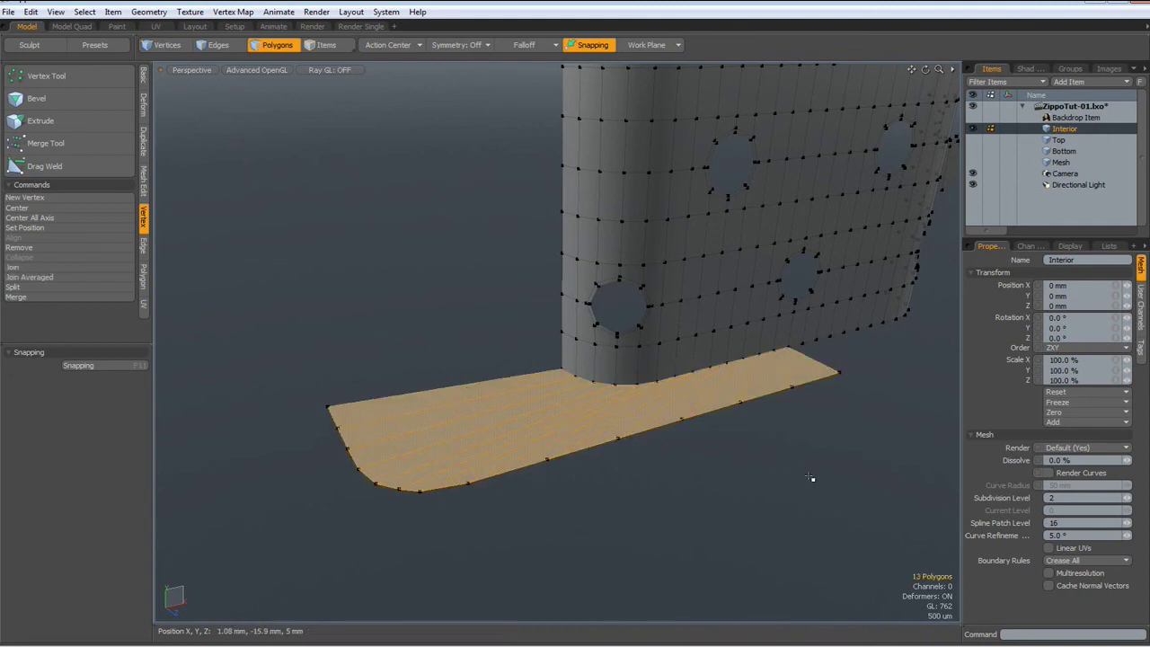
pyautogui.keyDown('alt'); pyautogui.moveTo(812, 477); pyautogui.dragTo(659, 439); pyautogui.keyUp('alt')
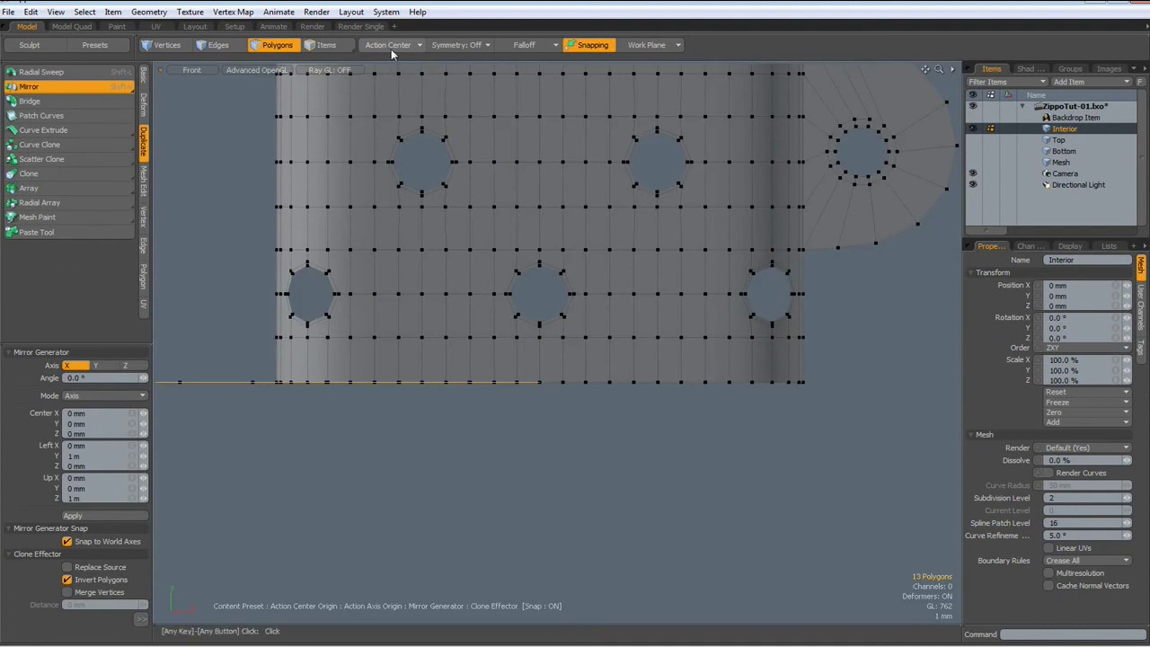
pyautogui.click(391, 47)
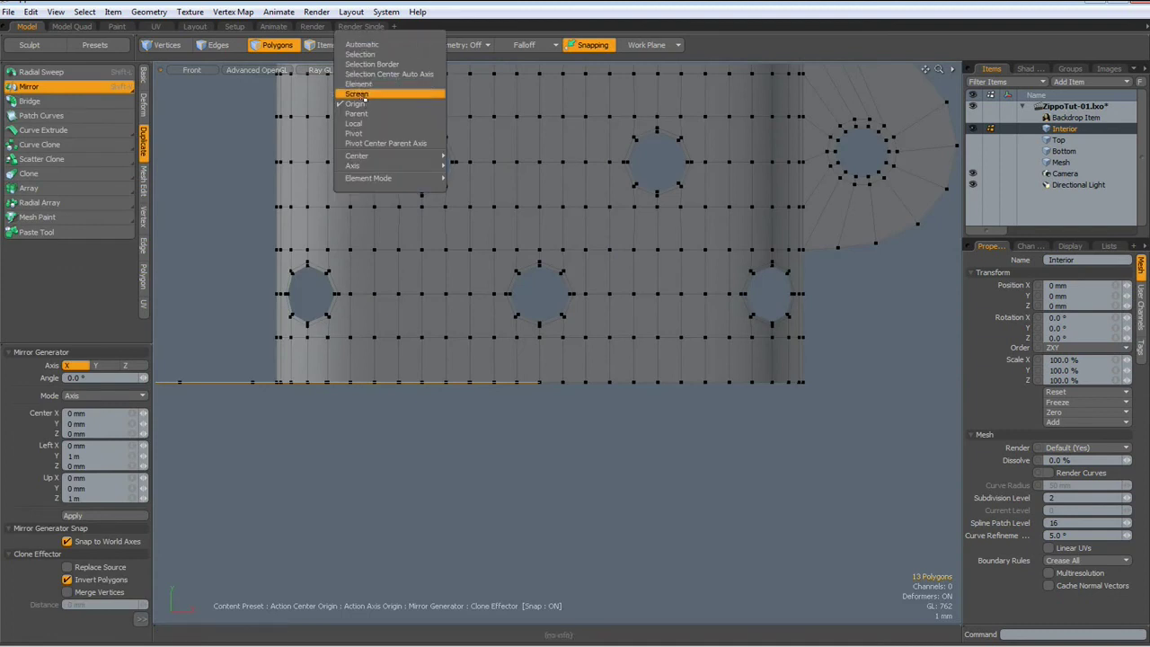
pyautogui.click(360, 95)
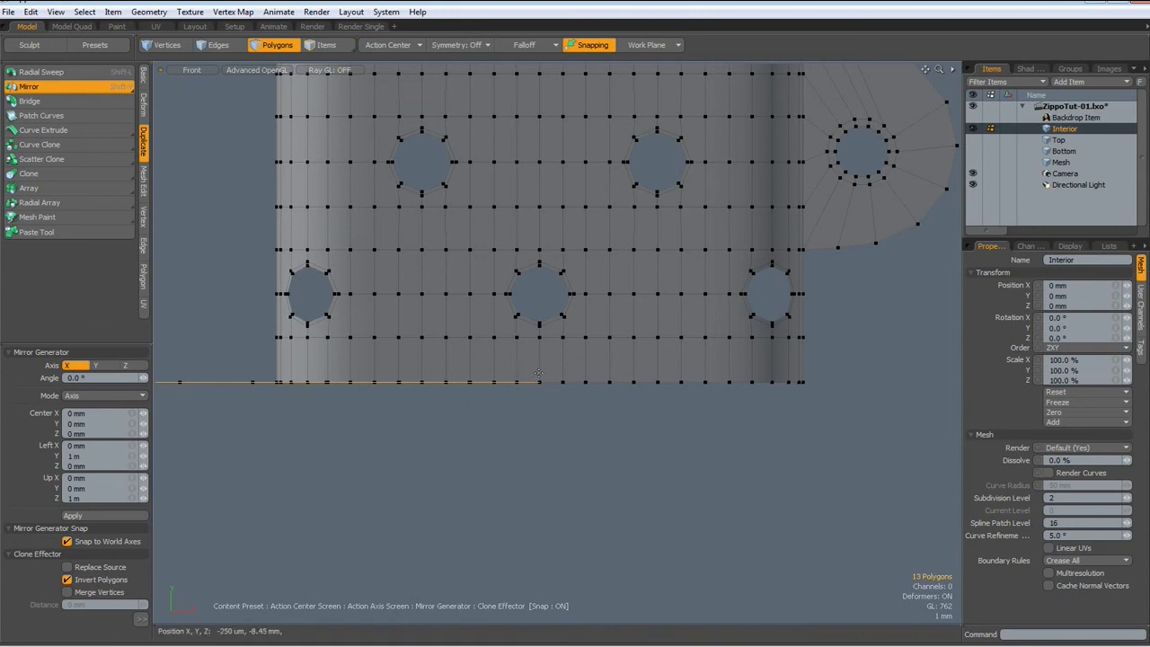
pyautogui.scroll(6, 539, 373)
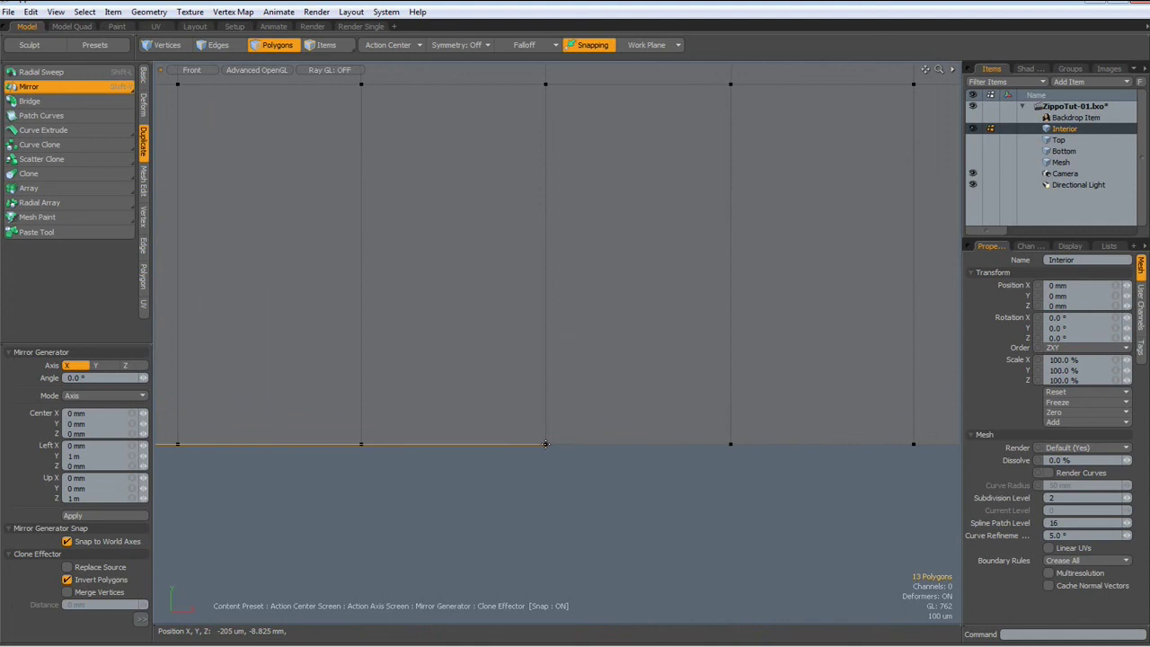
pyautogui.click(546, 444)
pyautogui.scroll(-6, 545, 445)
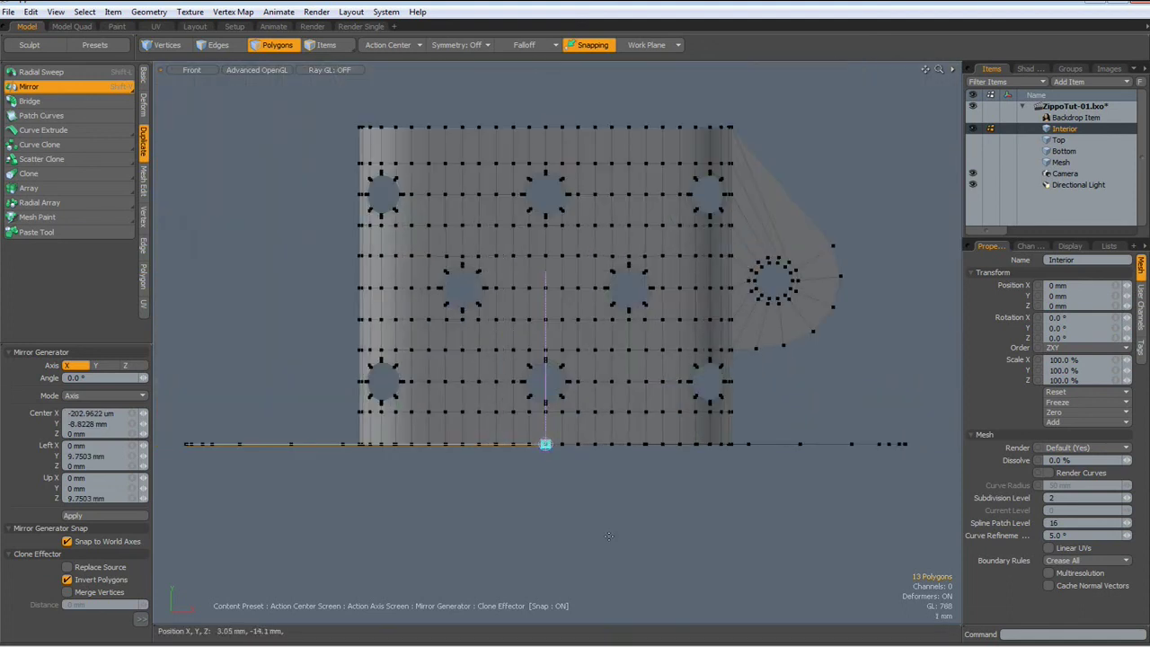
pyautogui.press('space')
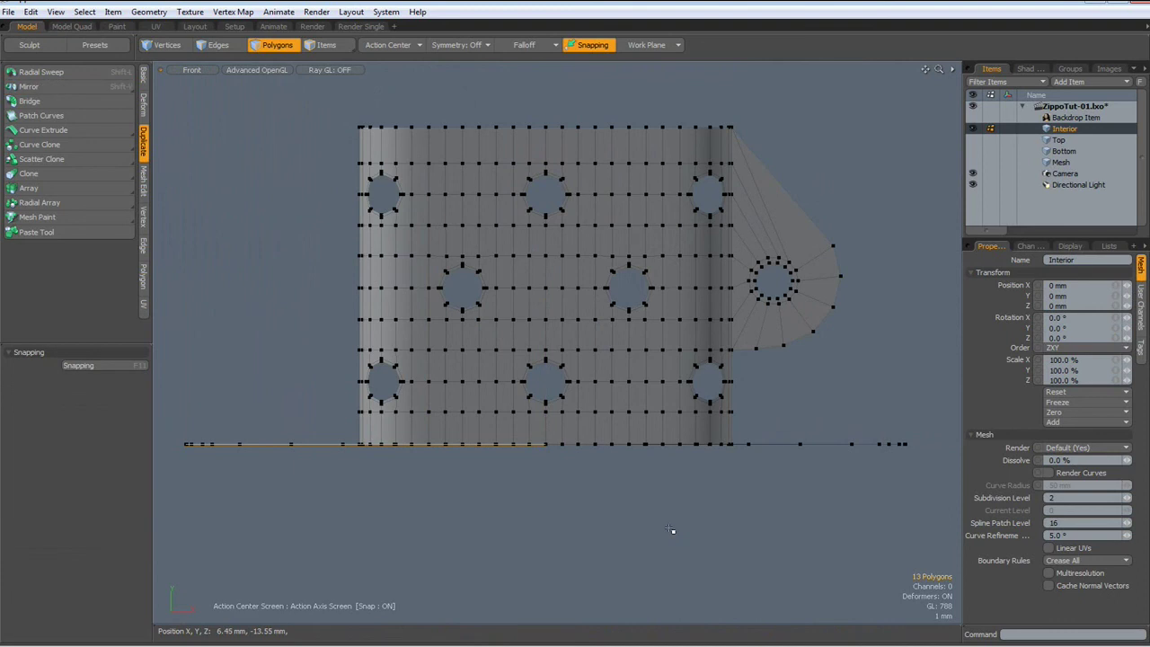
# - Examine the mirrored base's centre seam at the chimney in perspective and front views, checking it for duplicate vertices
pyautogui.hotkey('ctrl', 'space')
pyautogui.click(674, 490)
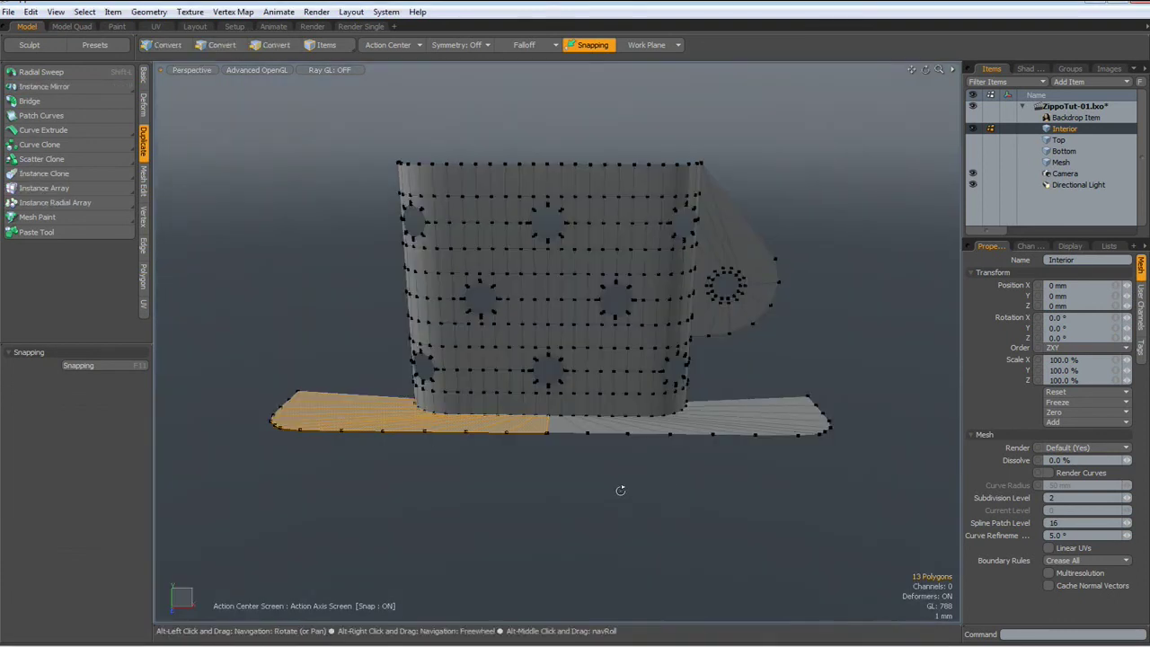
pyautogui.keyDown('alt'); pyautogui.moveTo(620, 490); pyautogui.dragTo(580, 472); pyautogui.keyUp('alt')
pyautogui.scroll(3, 545, 415)
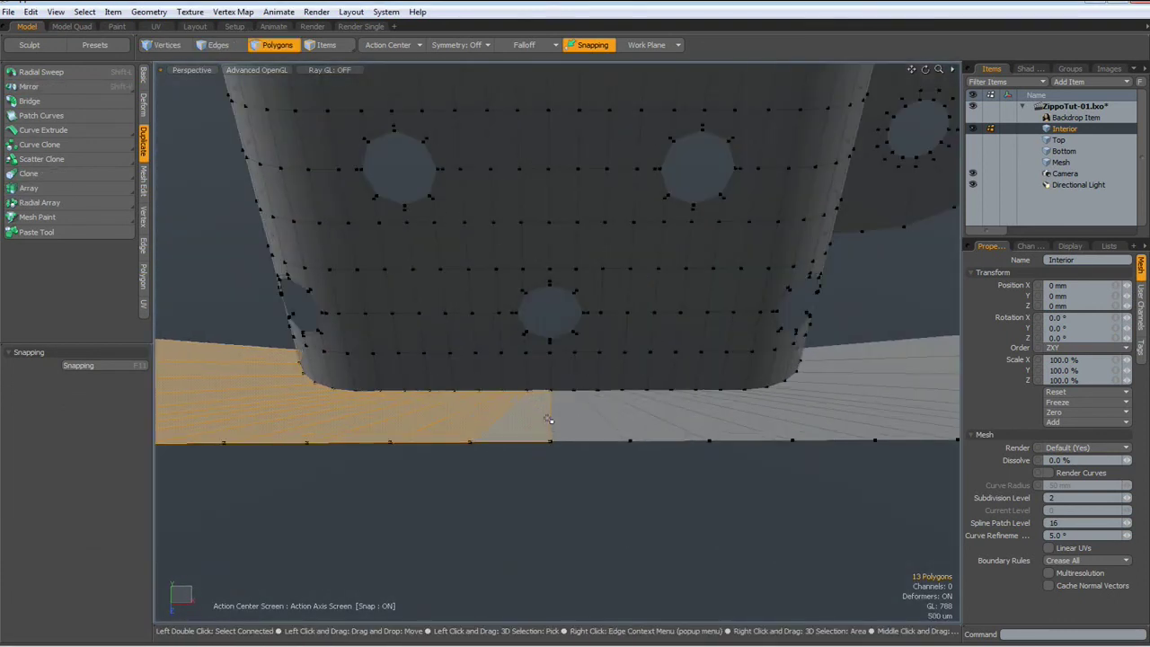
pyautogui.scroll(5, 548, 405)
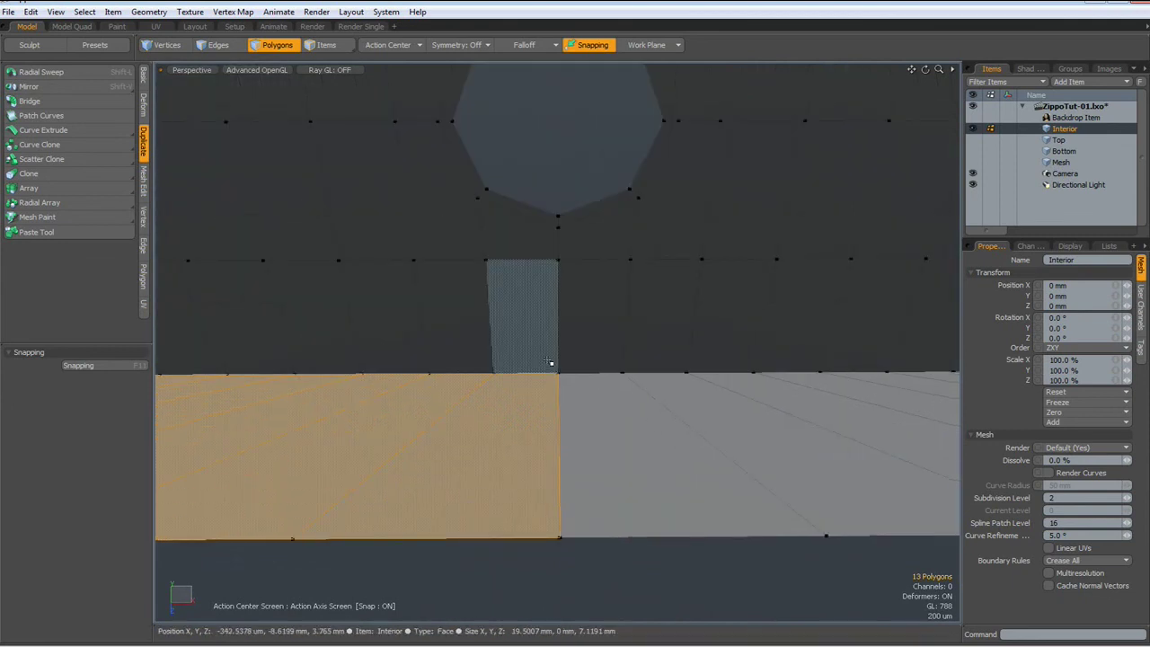
pyautogui.press('1')
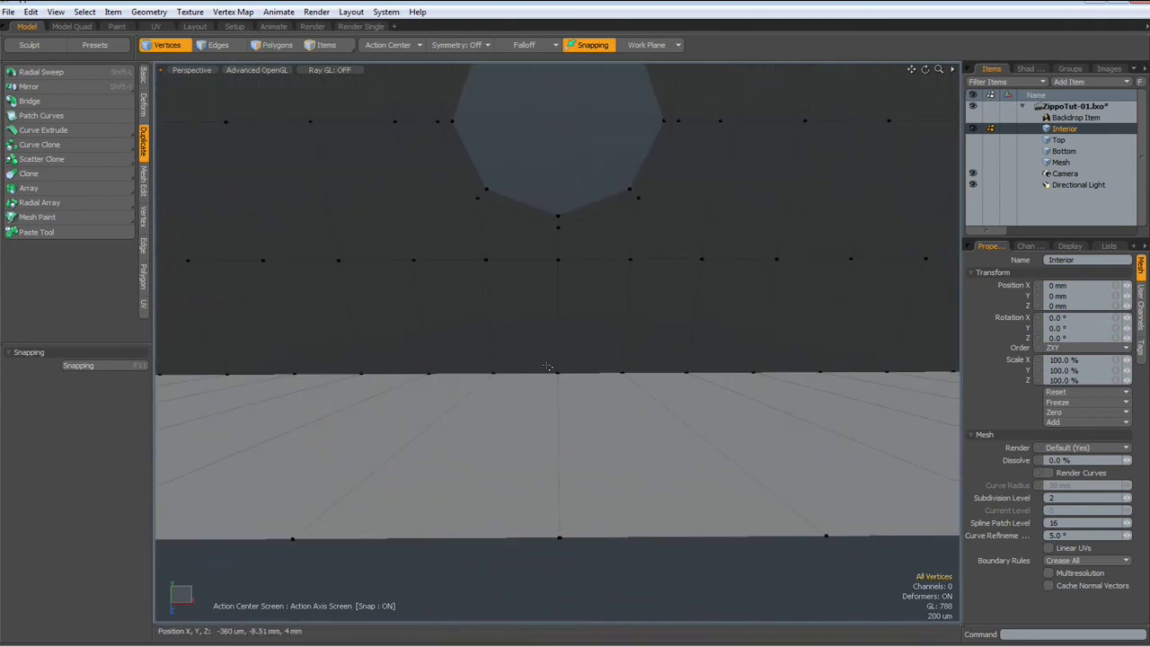
pyautogui.click(558, 377)
pyautogui.scroll(-5, 569, 391)
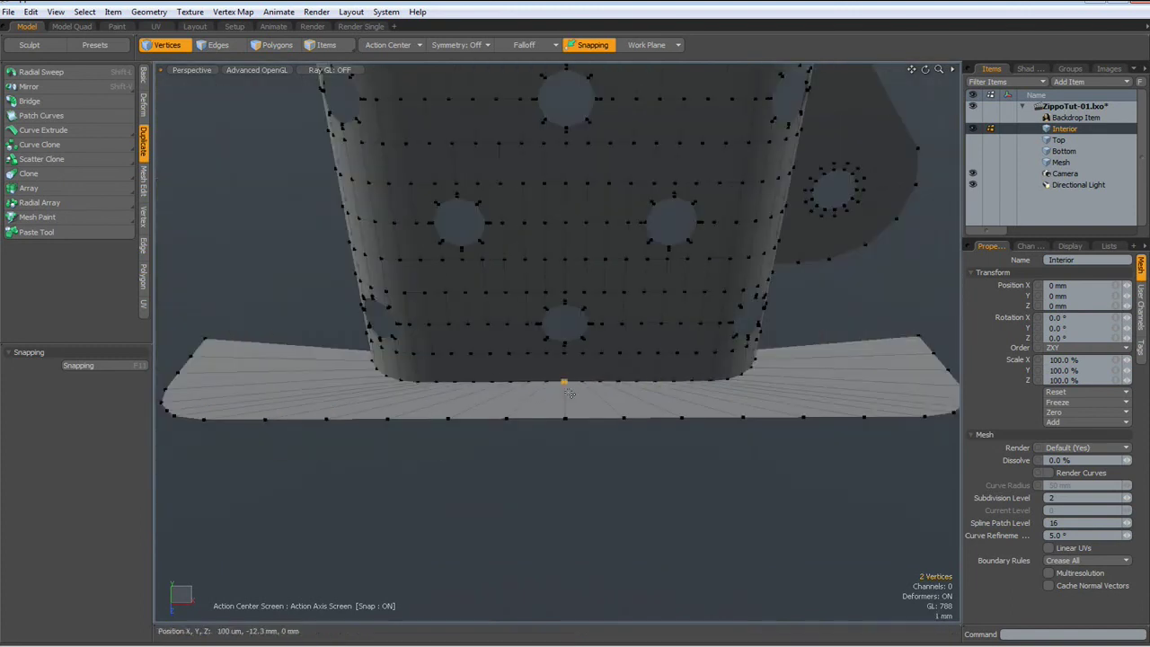
pyautogui.click(627, 455)
pyautogui.press('KP_1')
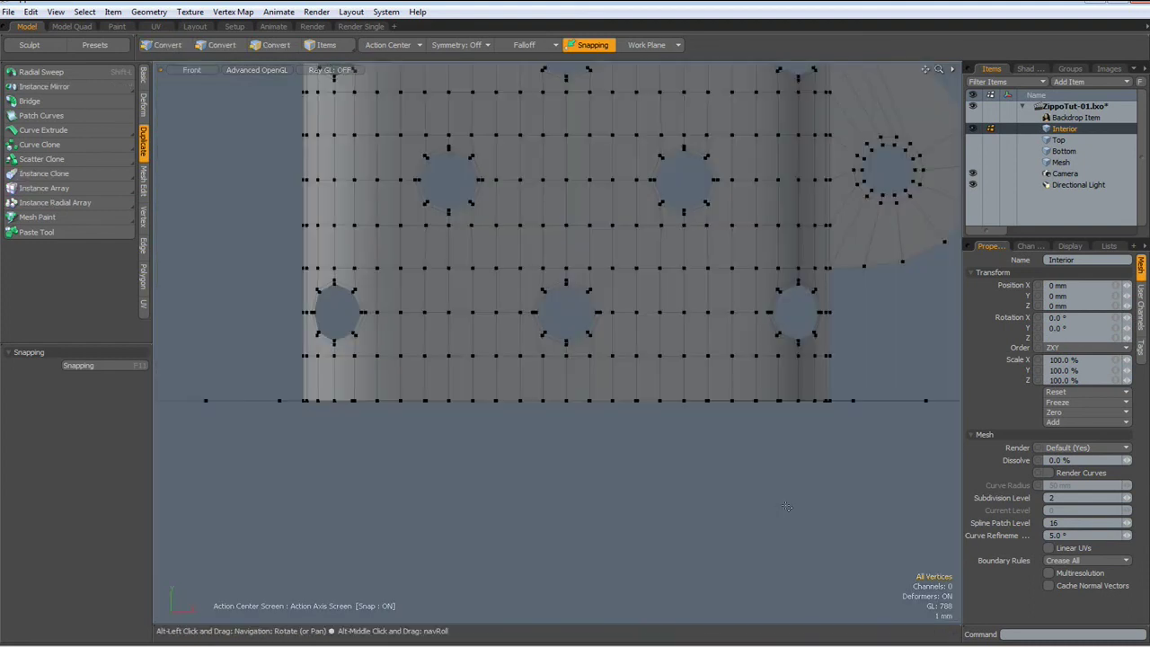
pyautogui.scroll(-3, 662, 488)
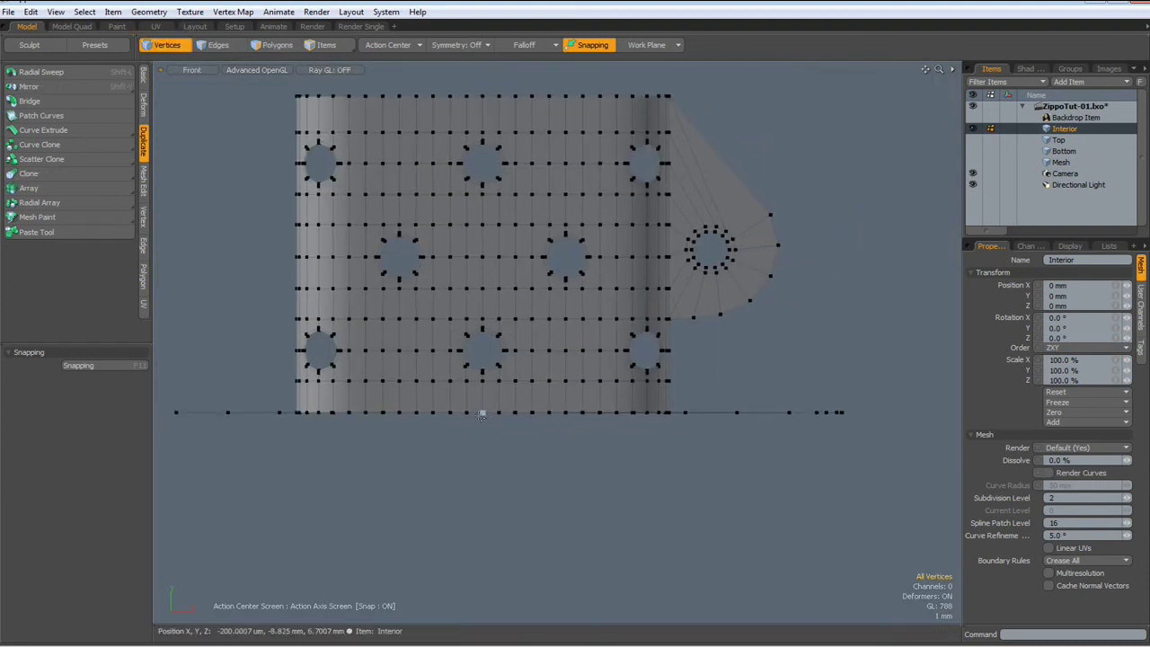
# - Select the chimney's bottom-edge and base vertices from the middle seam to the positive X end and flatten them by scaling on Y
pyautogui.moveTo(474, 398); pyautogui.dragTo(883, 496)
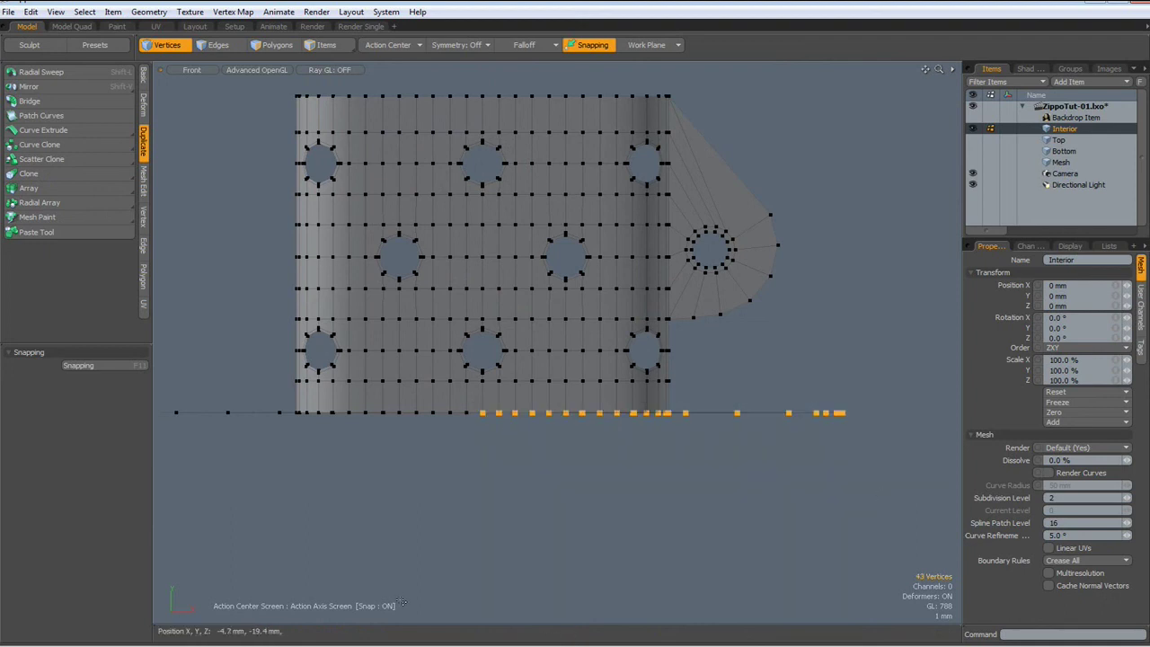
pyautogui.press('r')
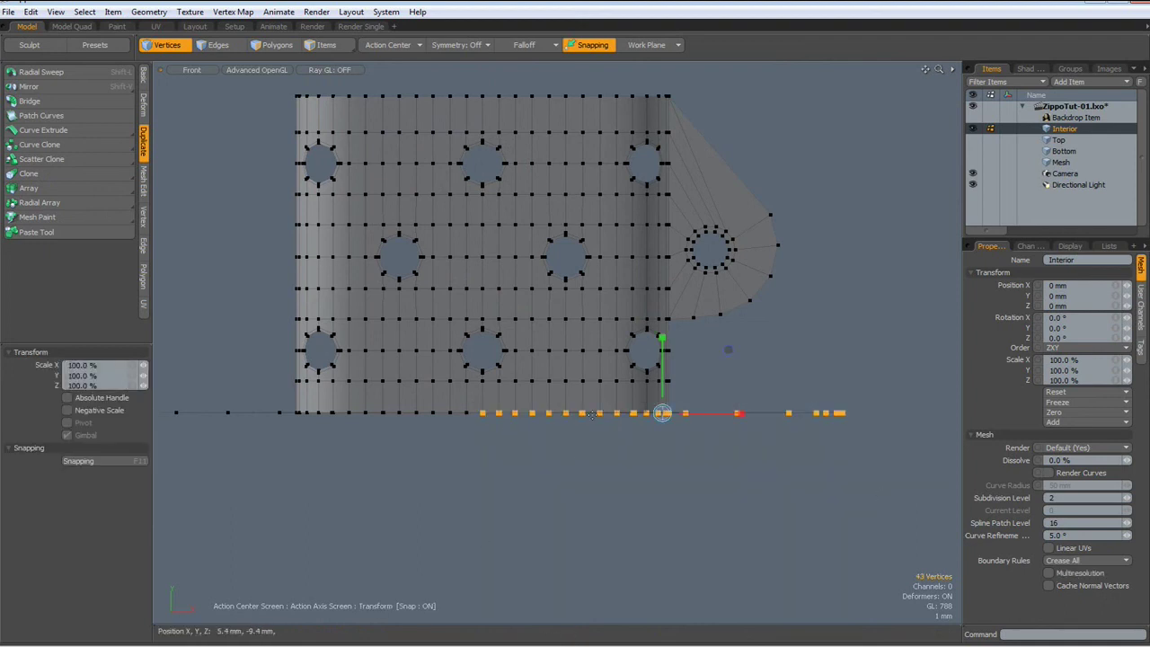
pyautogui.moveTo(662, 344); pyautogui.dragTo(662, 413)
pyautogui.press('space')
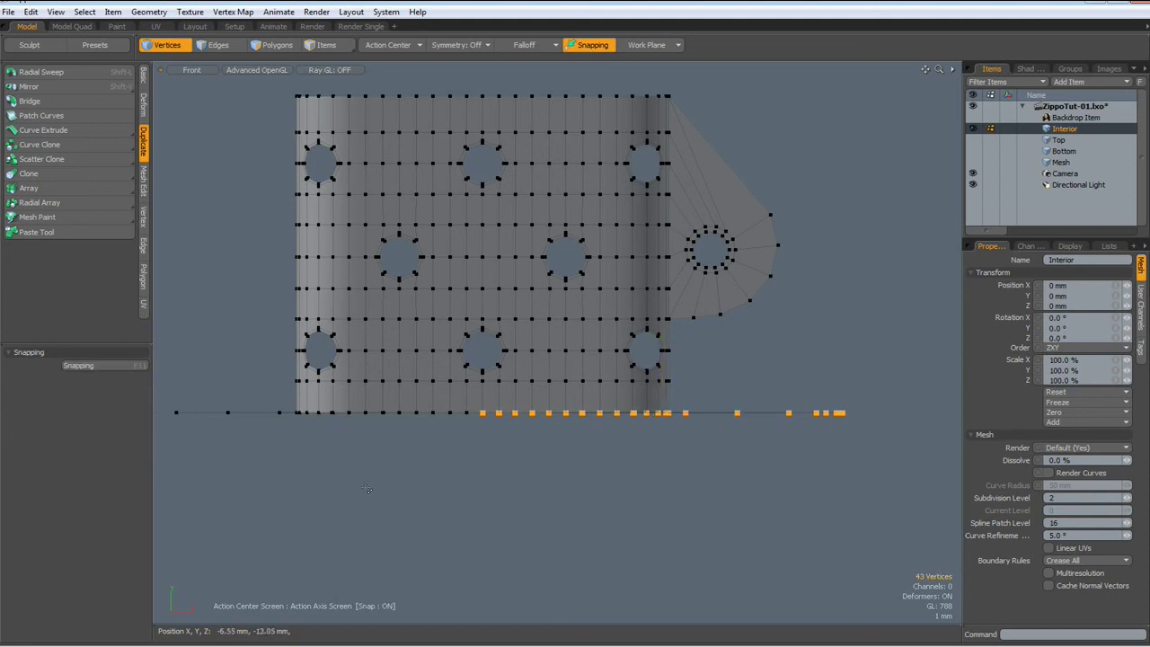
# - Merge the selected base vertices using a Fixed range with a small distance, keeping Merge Discontinuous UV Values enabled
pyautogui.click(143, 225)
pyautogui.click(54, 297)
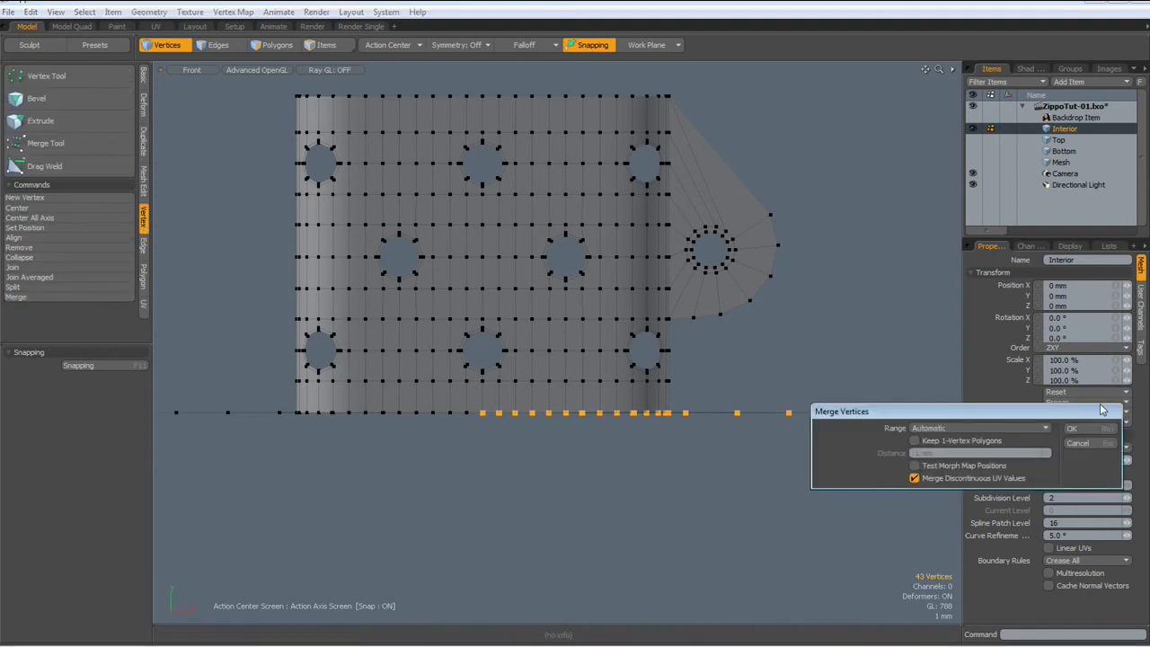
pyautogui.click(1043, 428)
pyautogui.click(1038, 441)
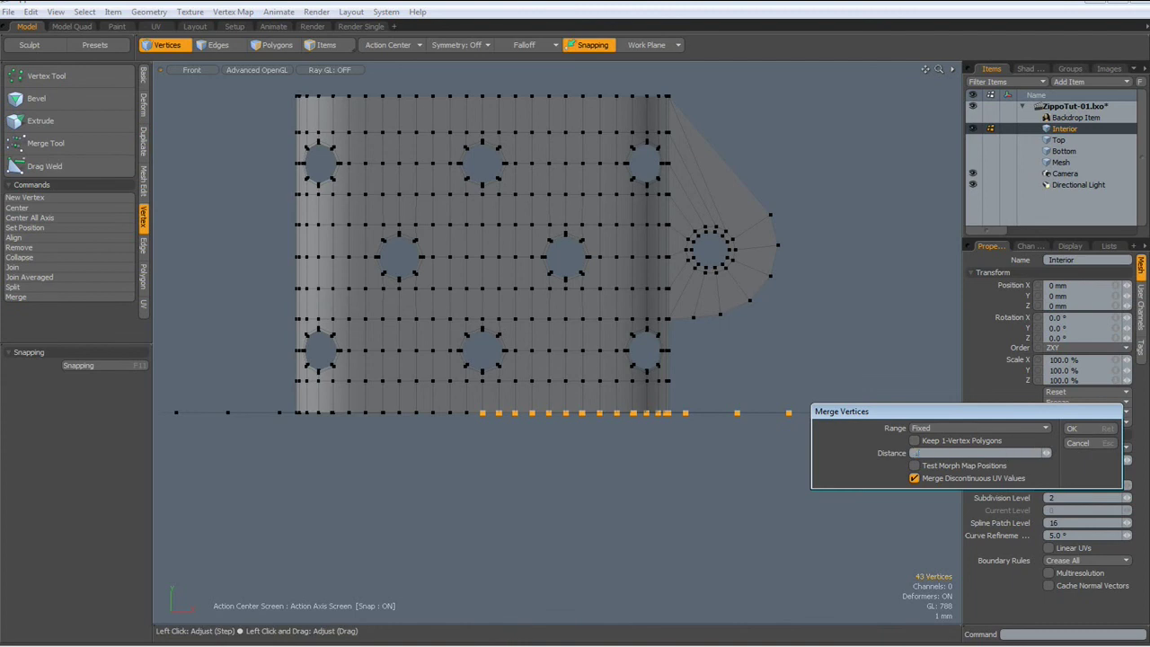
pyautogui.press('Return')
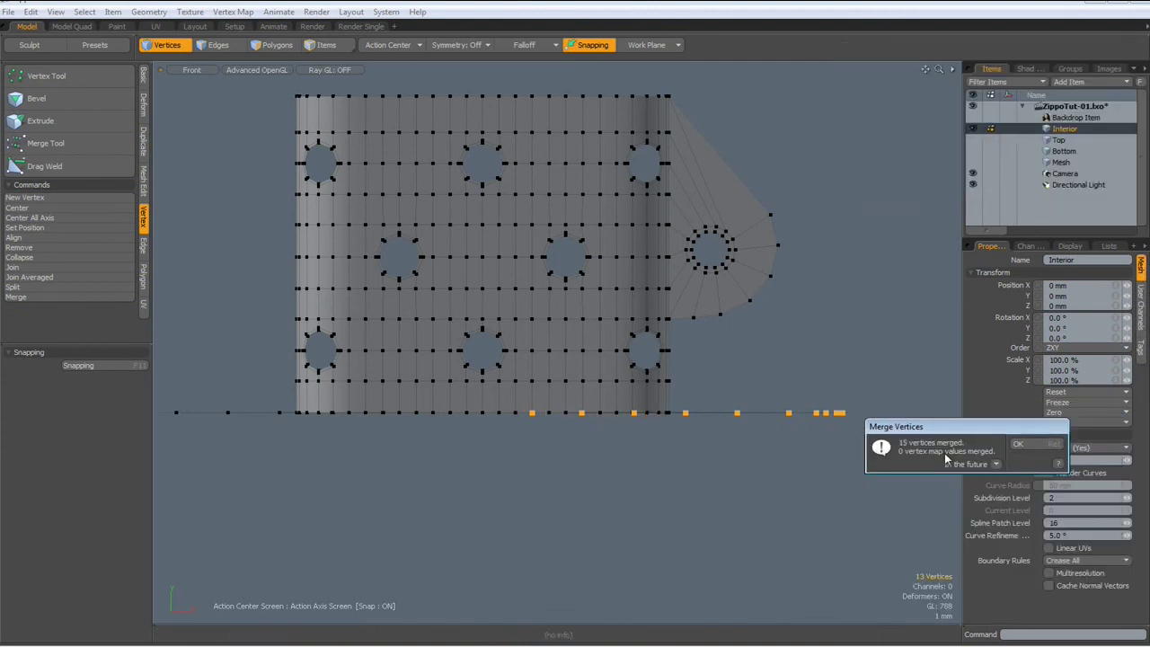
pyautogui.press('Return')
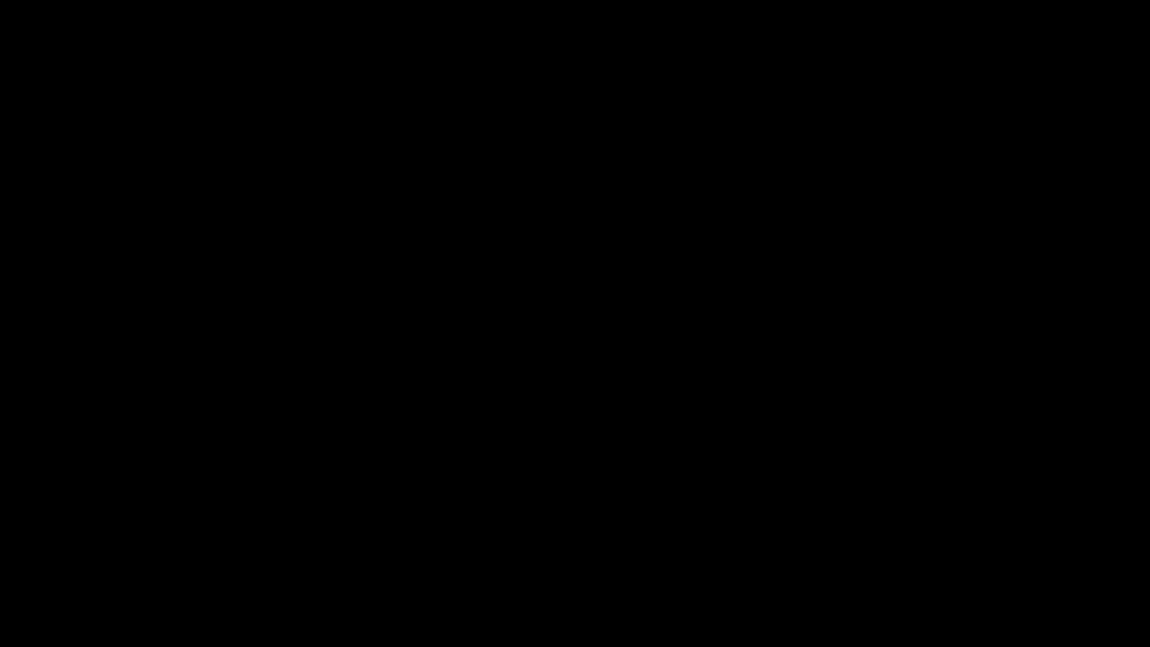